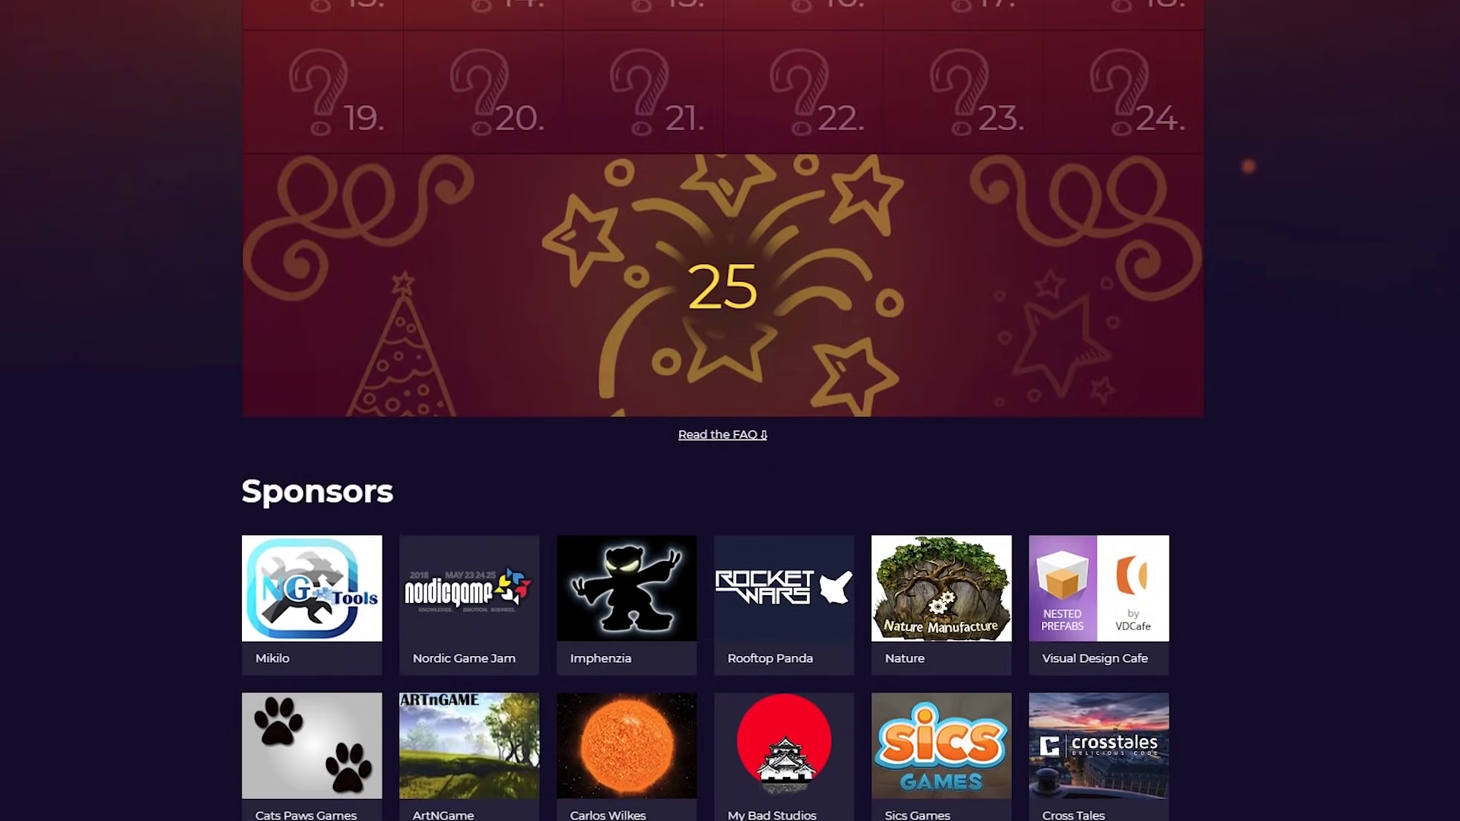
scroll(722, 411, "down", 3)
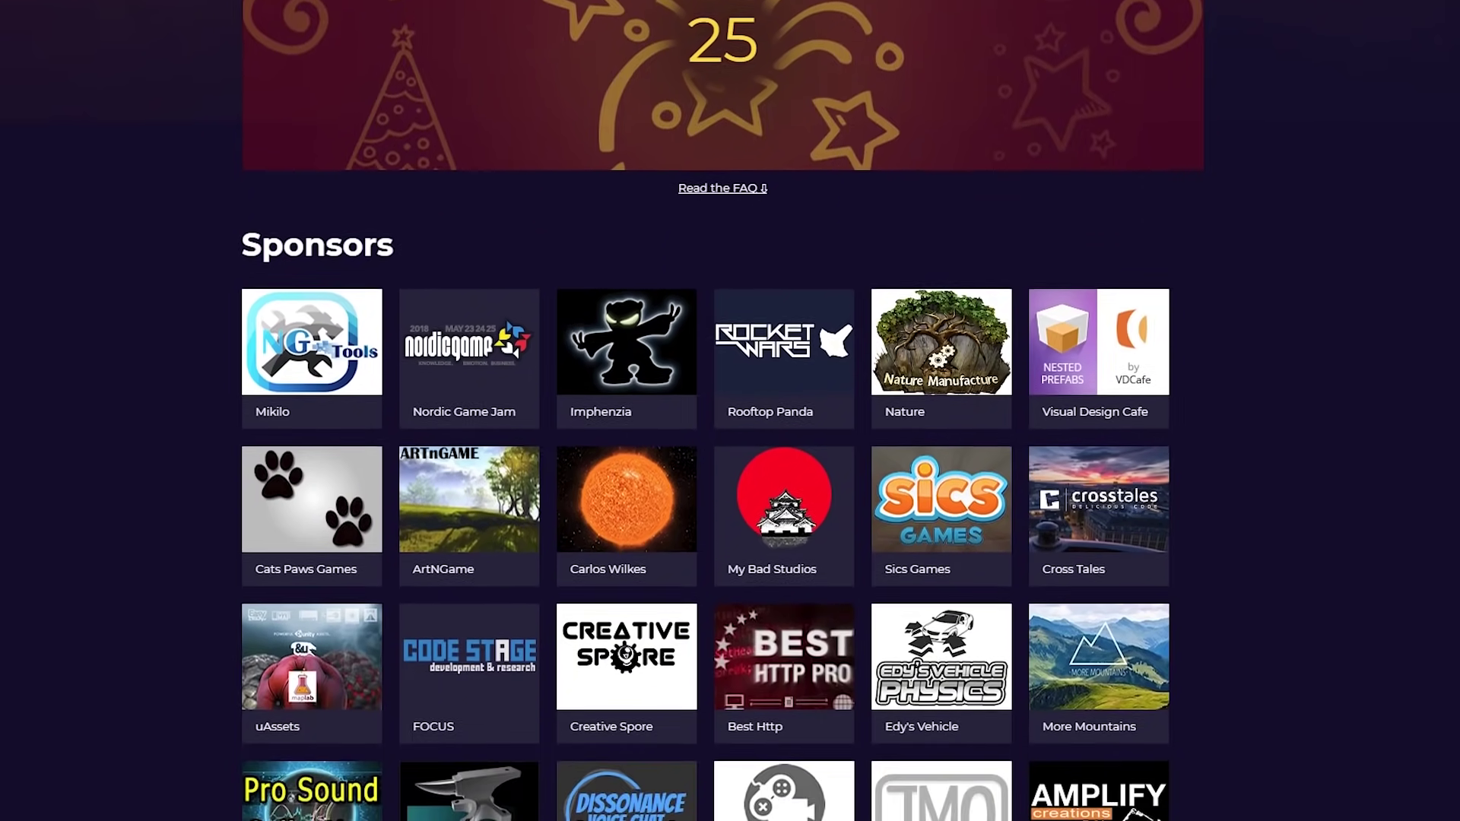
scroll(722, 410, "down", 3)
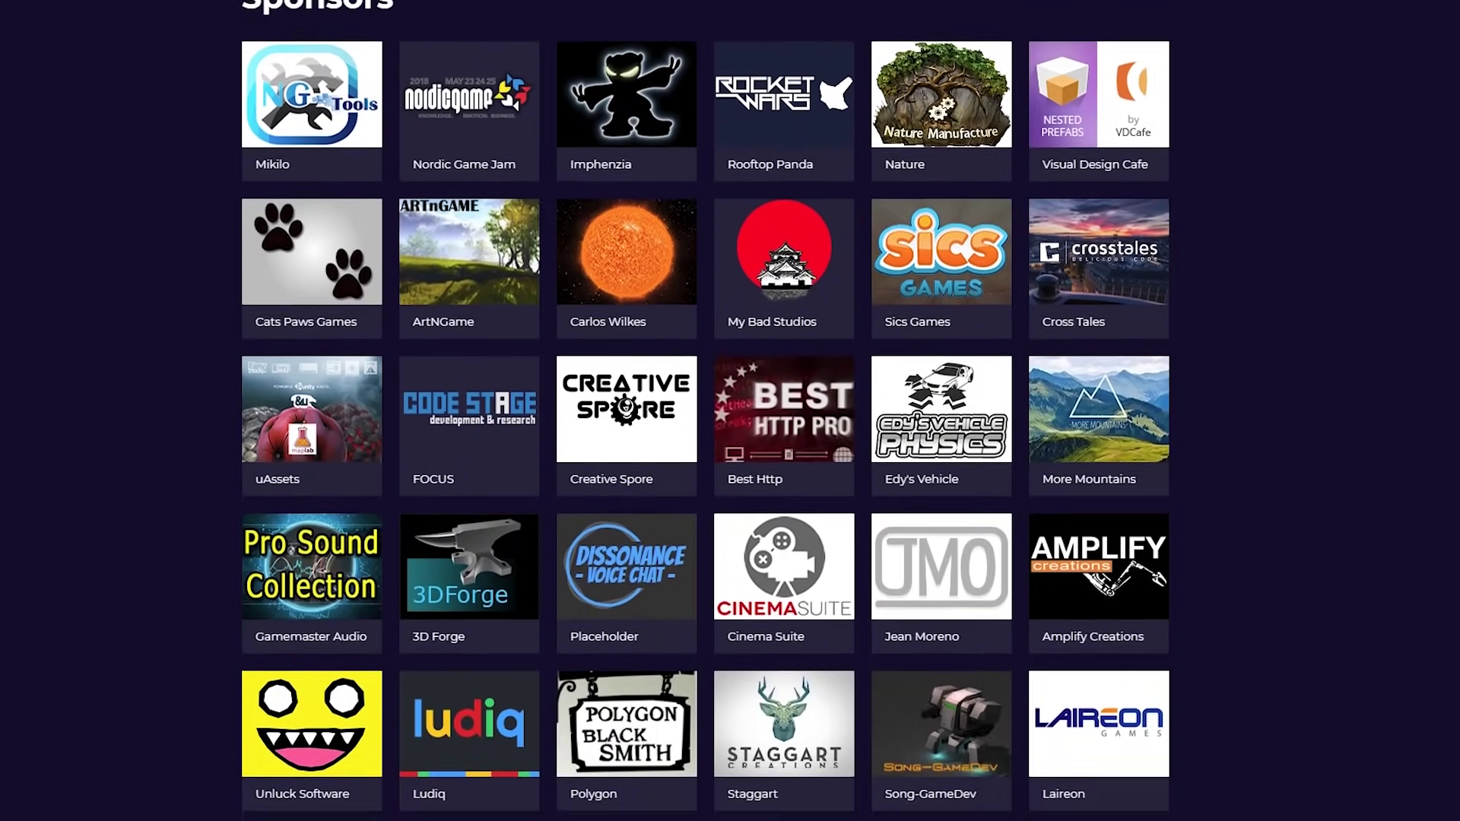
scroll(722, 411, "down", 3)
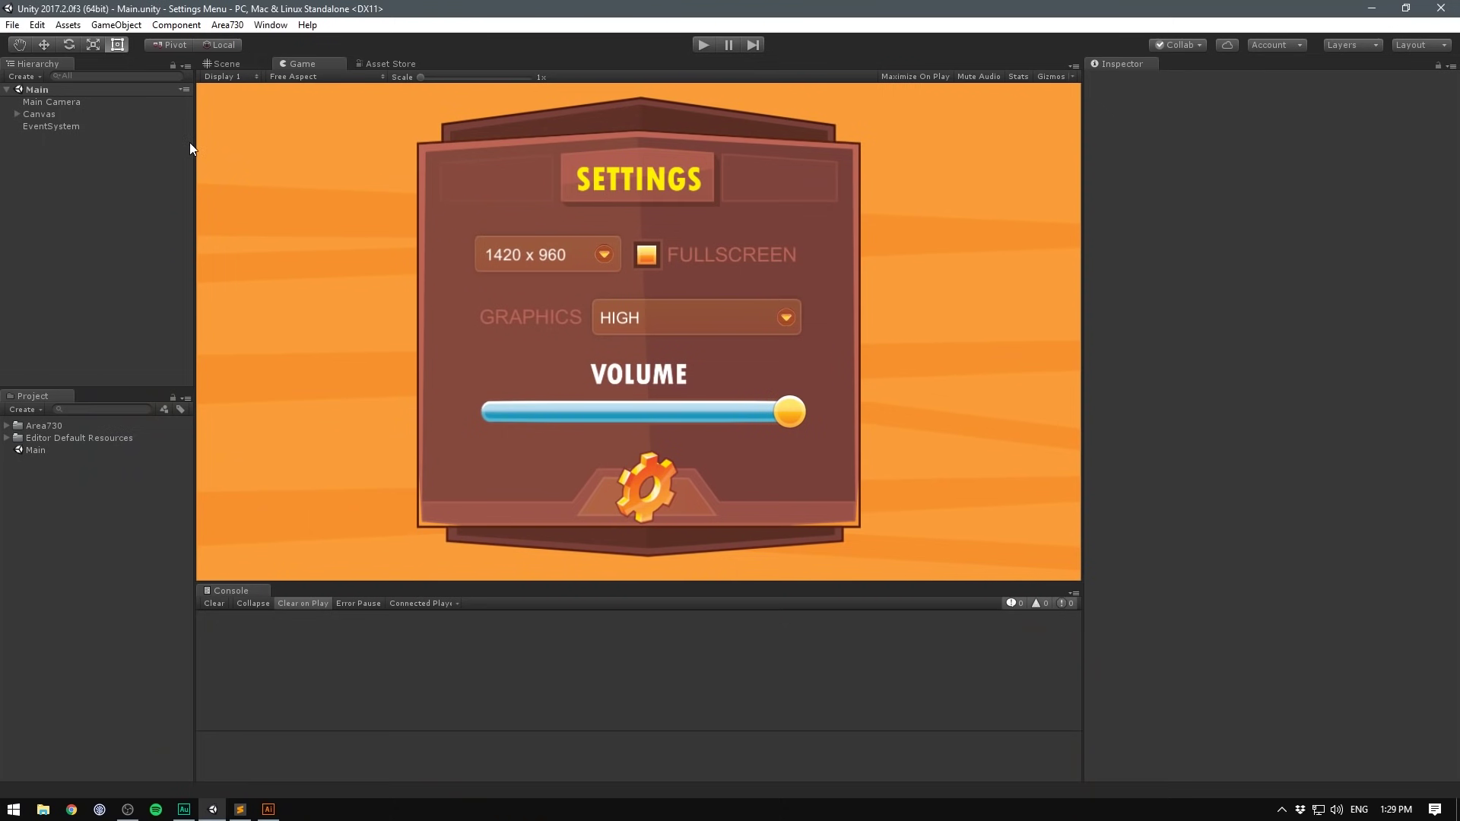
Step: Examine the resolution dropdown, fullscreen toggle, graphics dropdown and volume slider objects inside the Canvas's Panel
left_click(15, 113)
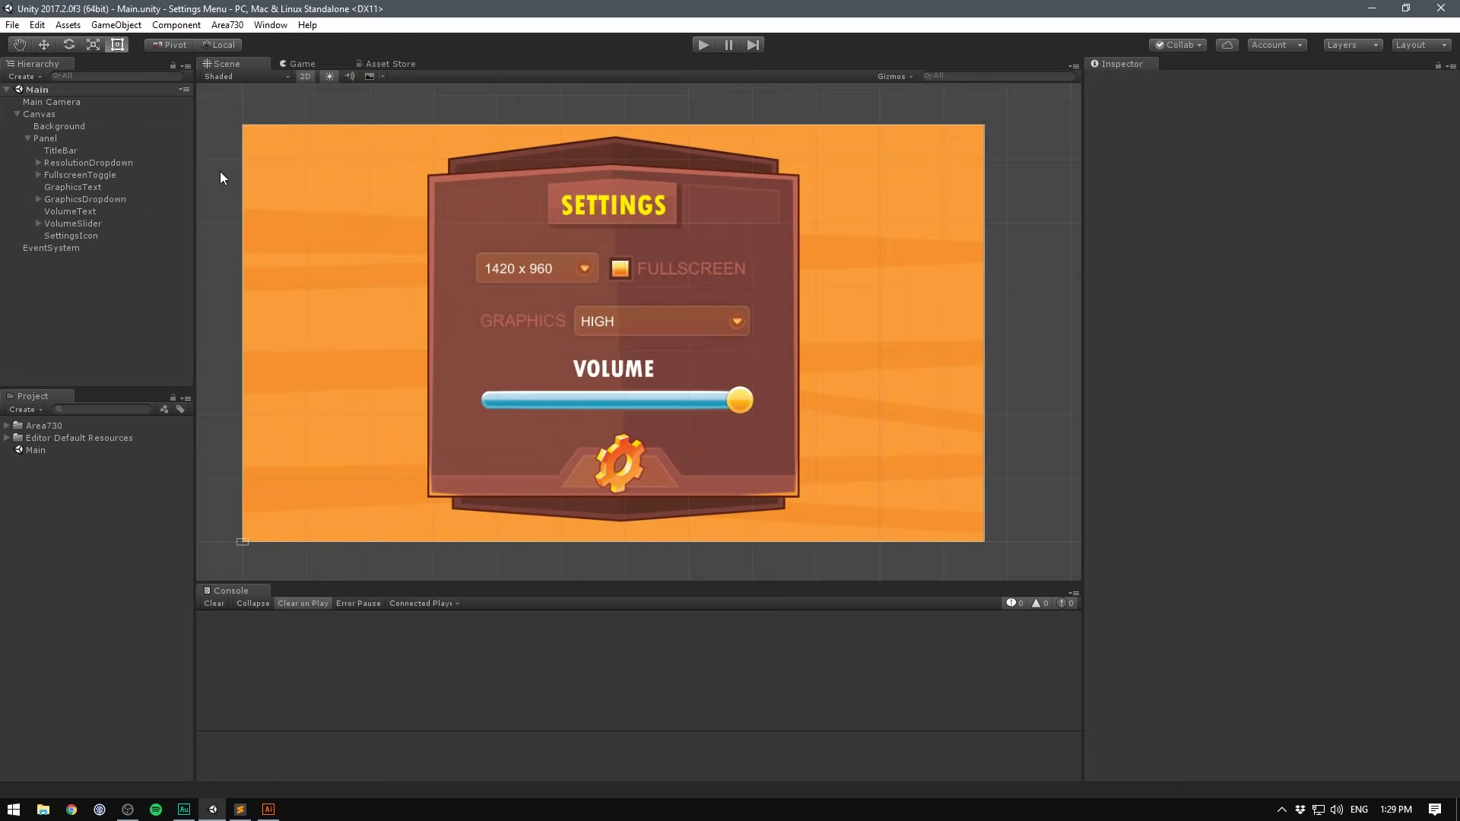
left_click(119, 162)
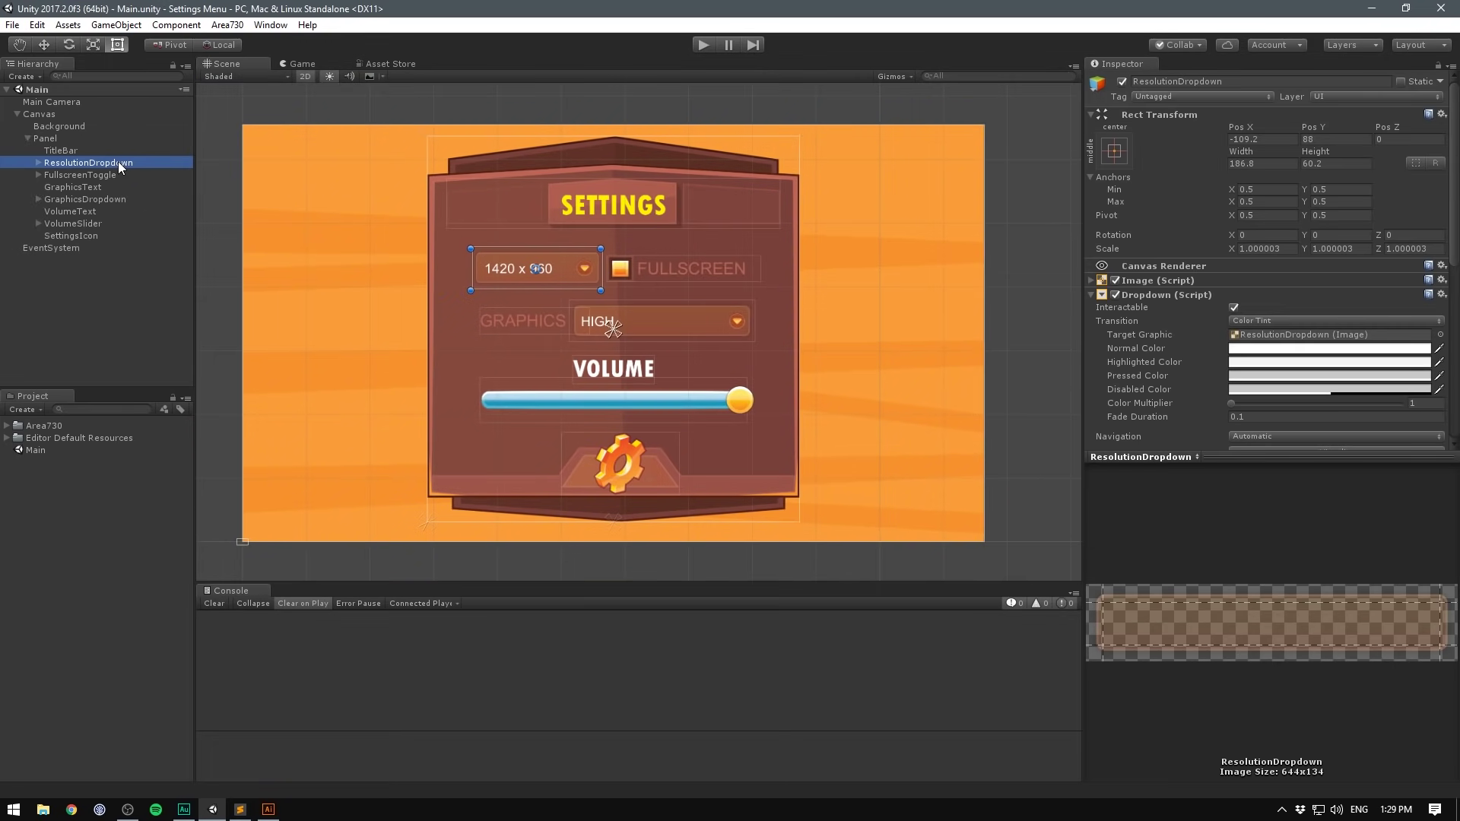
left_click(121, 175)
left_click(107, 198)
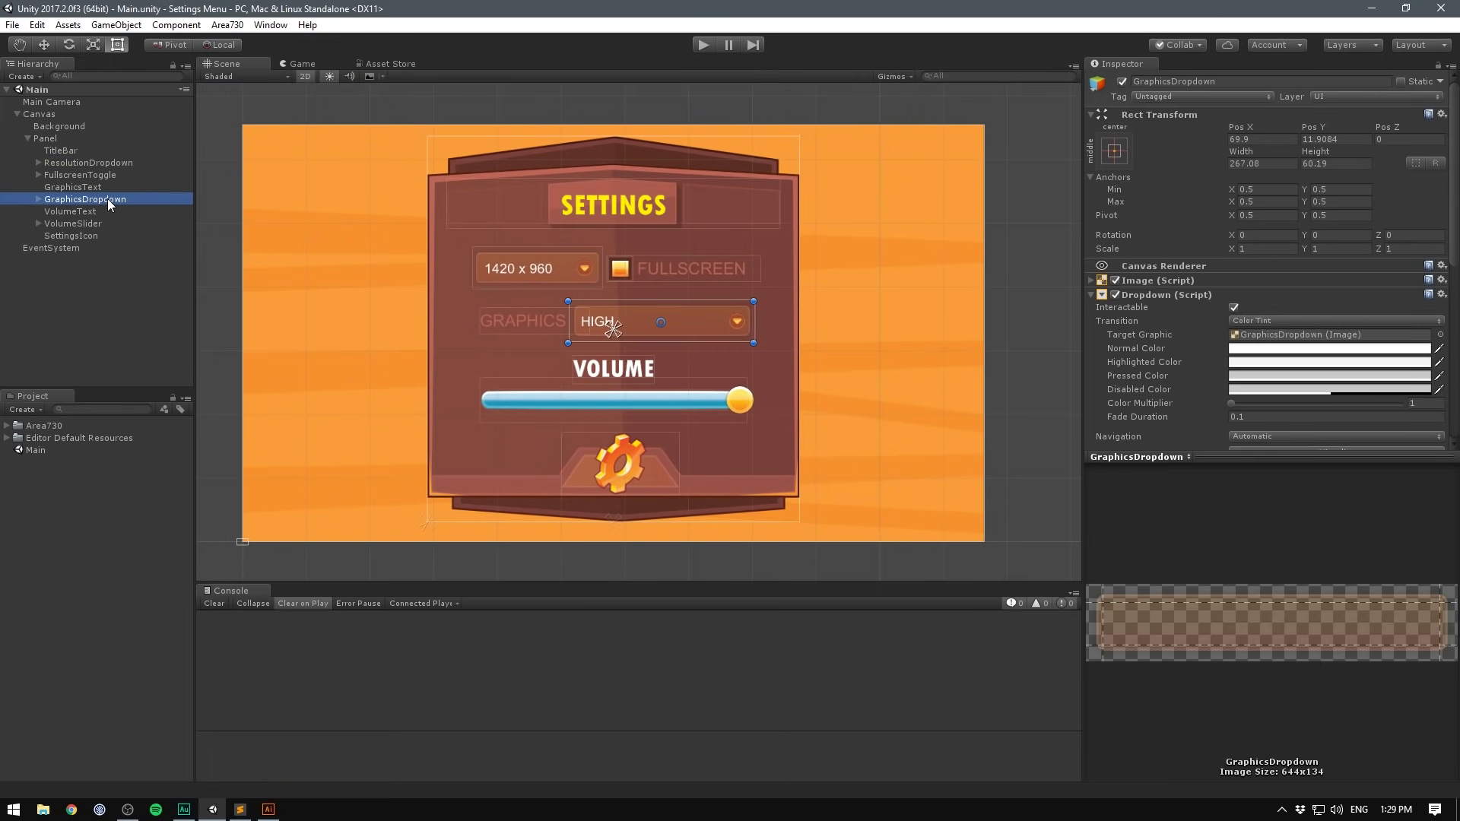
left_click(87, 222)
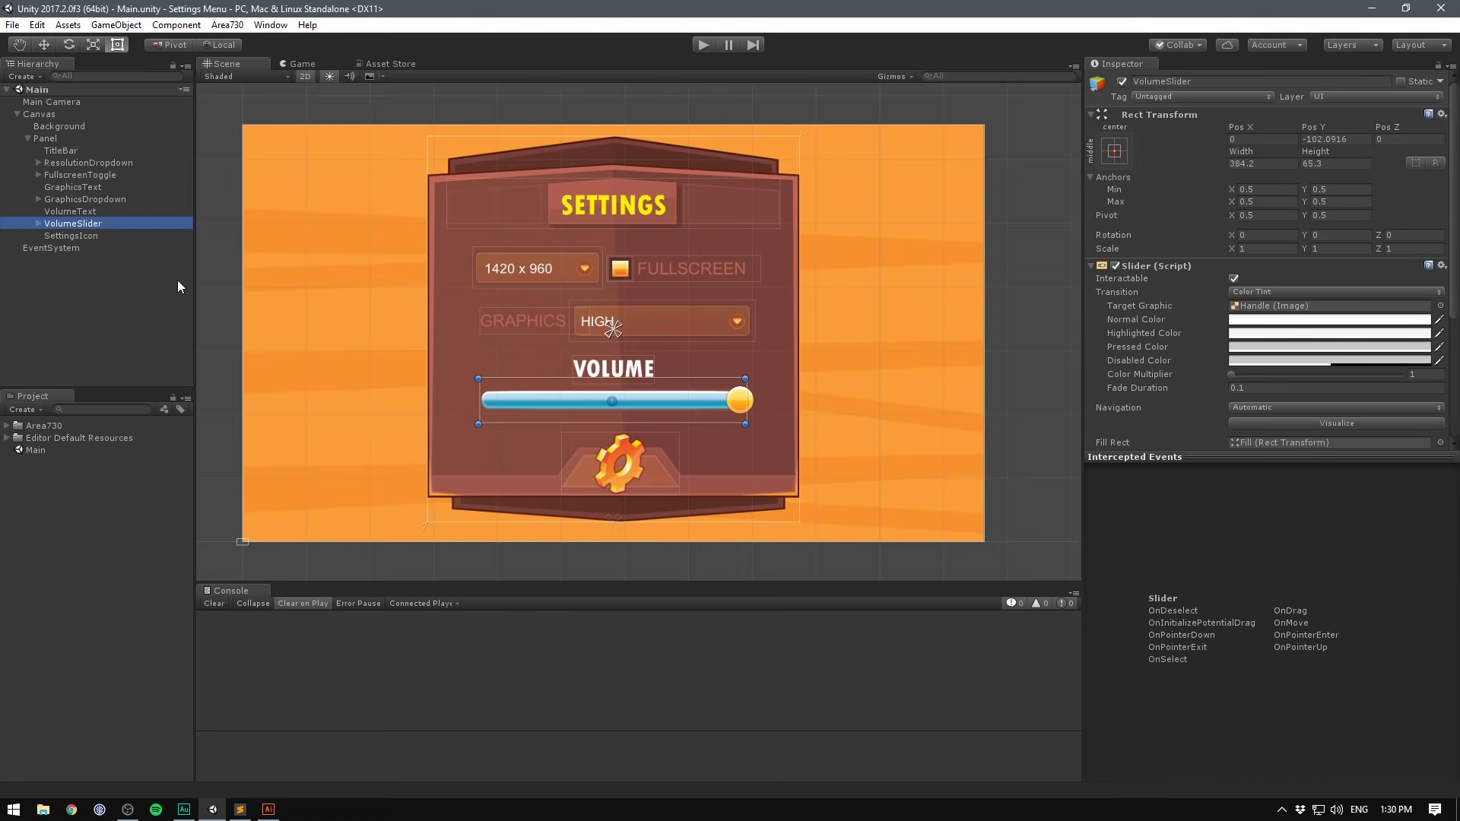
left_click(284, 103)
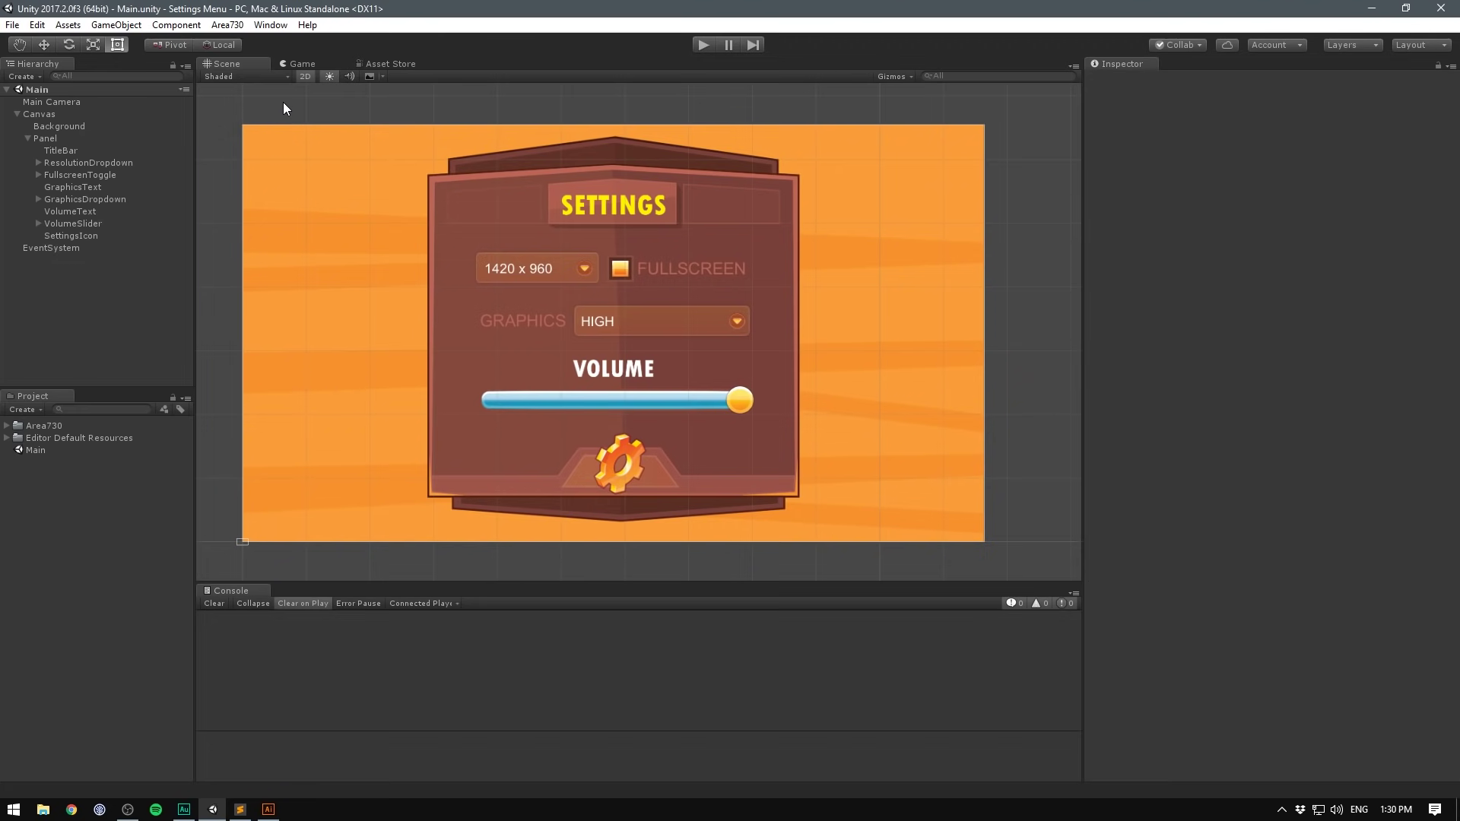
Step: Test the settings menu in play mode by choosing 600 x 400 and LOW graphics and lowering the volume, and stop playing
left_click(704, 44)
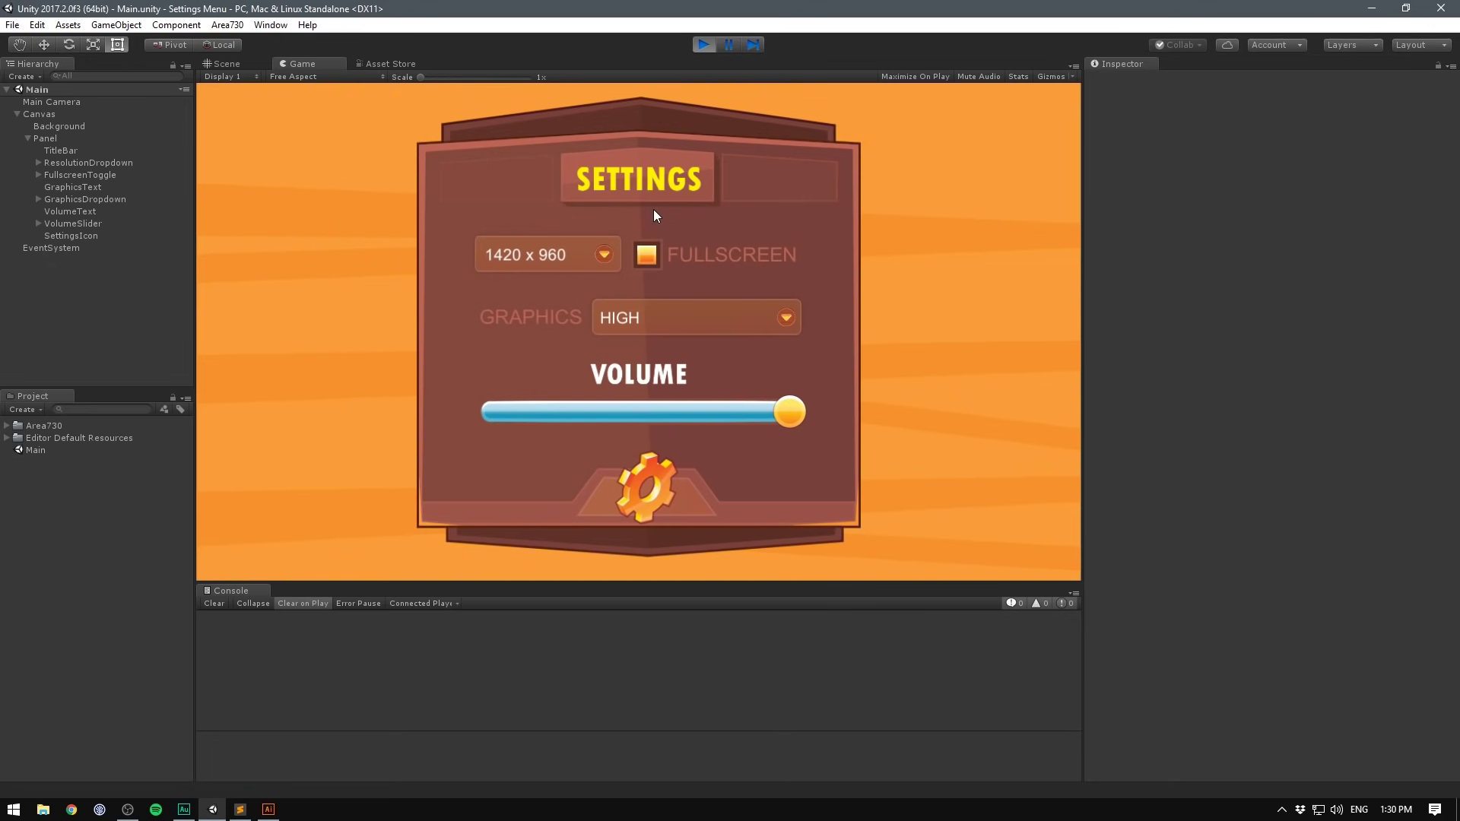
left_click(601, 253)
left_click(539, 300)
left_click(716, 317)
left_click(645, 365)
left_click_drag(790, 411, 547, 411)
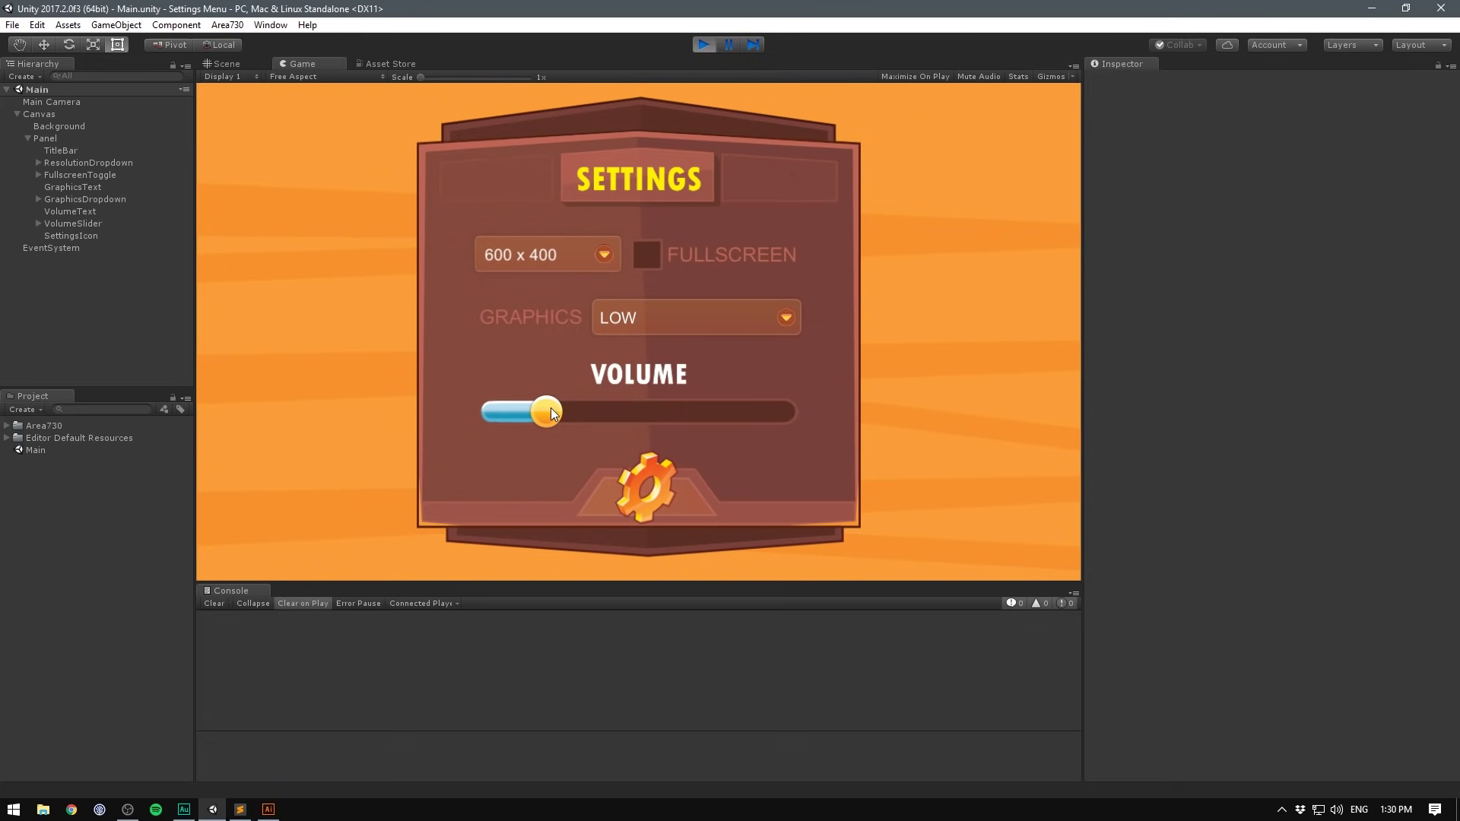
key("ctrl+p")
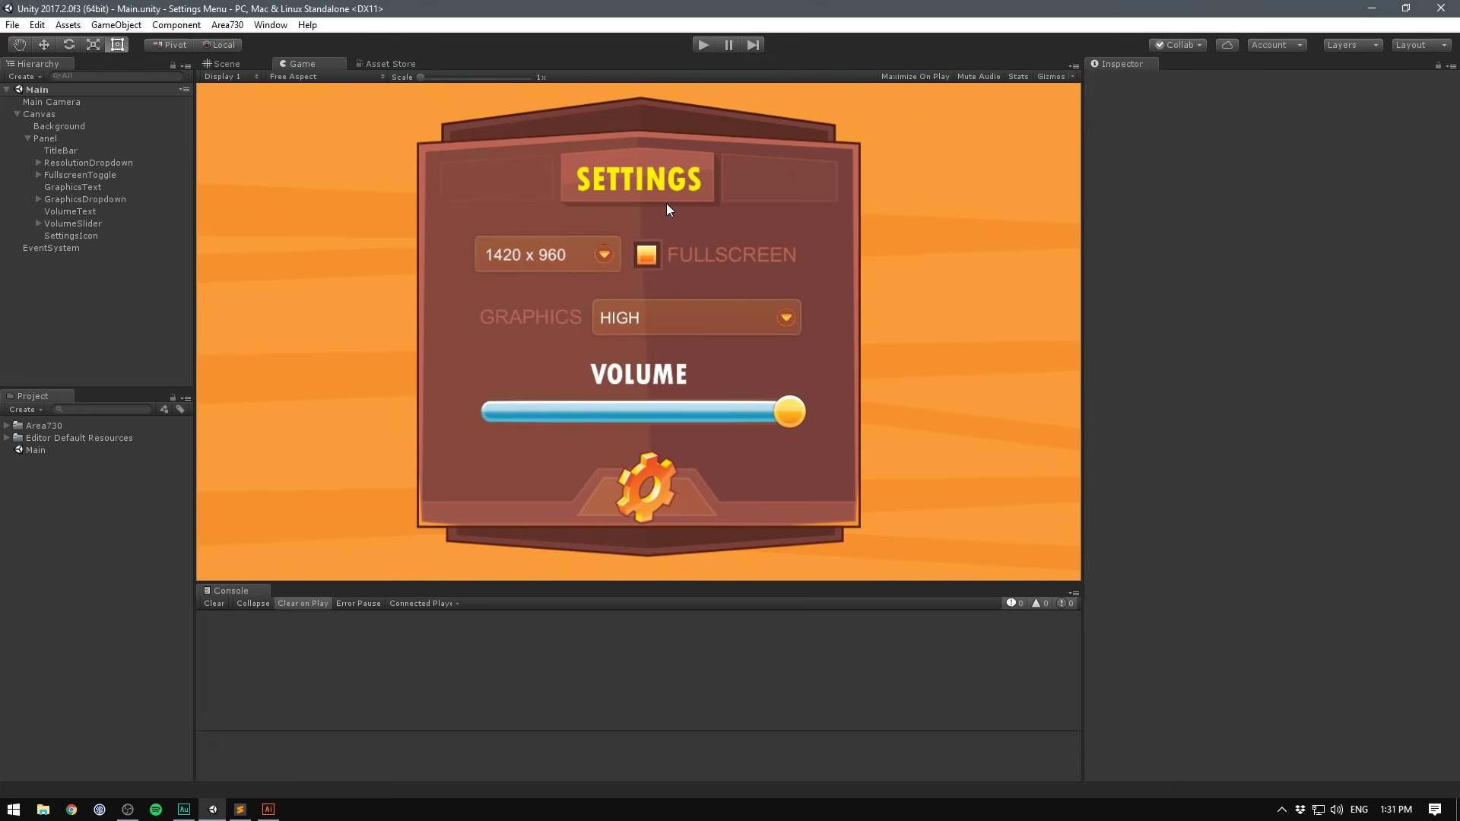
Step: Look over the interface artwork in Illustrator and the VolumeSlider's Slider properties in Unity
key("ctrl+9")
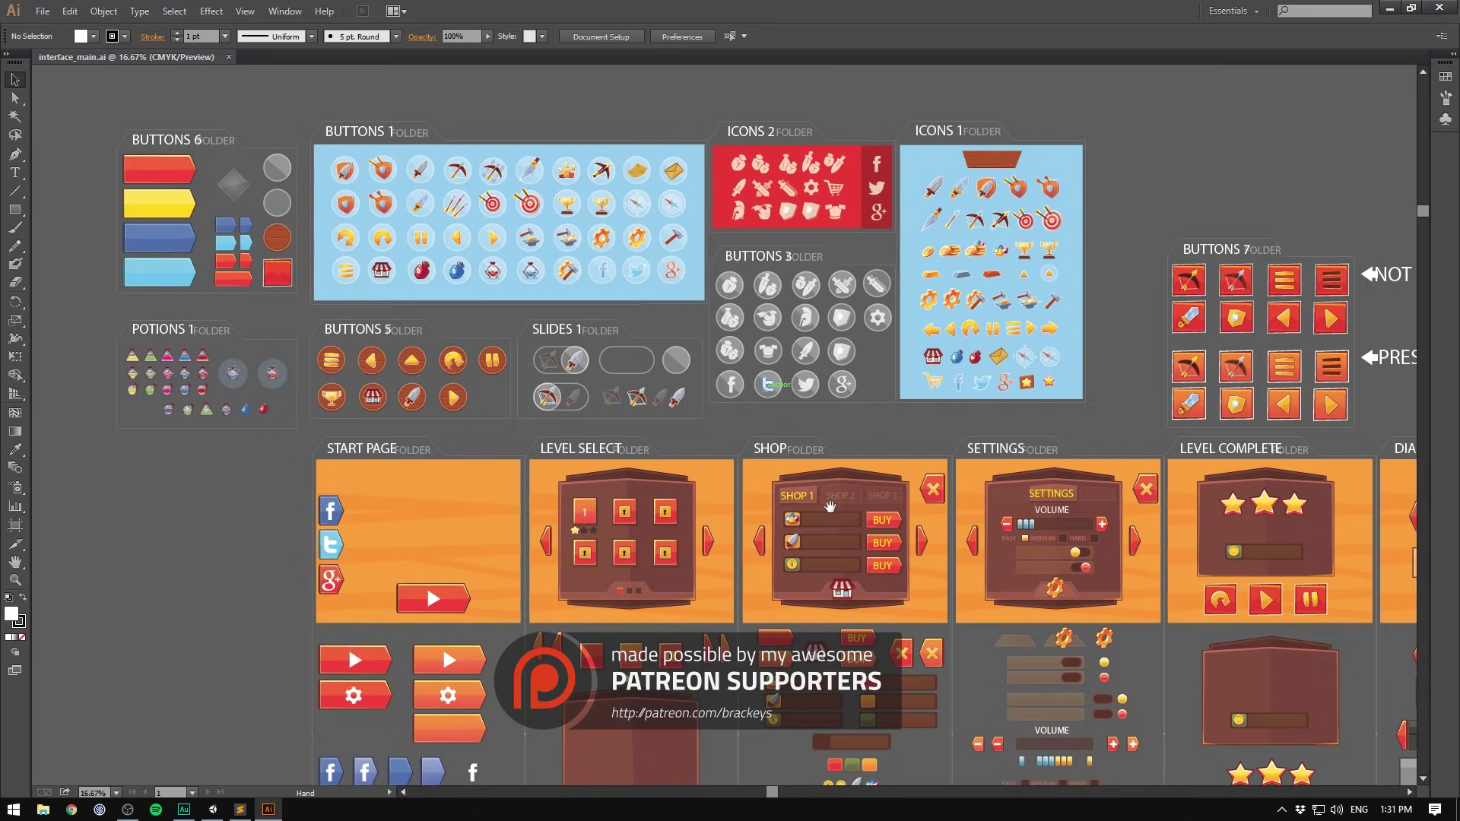
left_click_drag(629, 360, 672, 351)
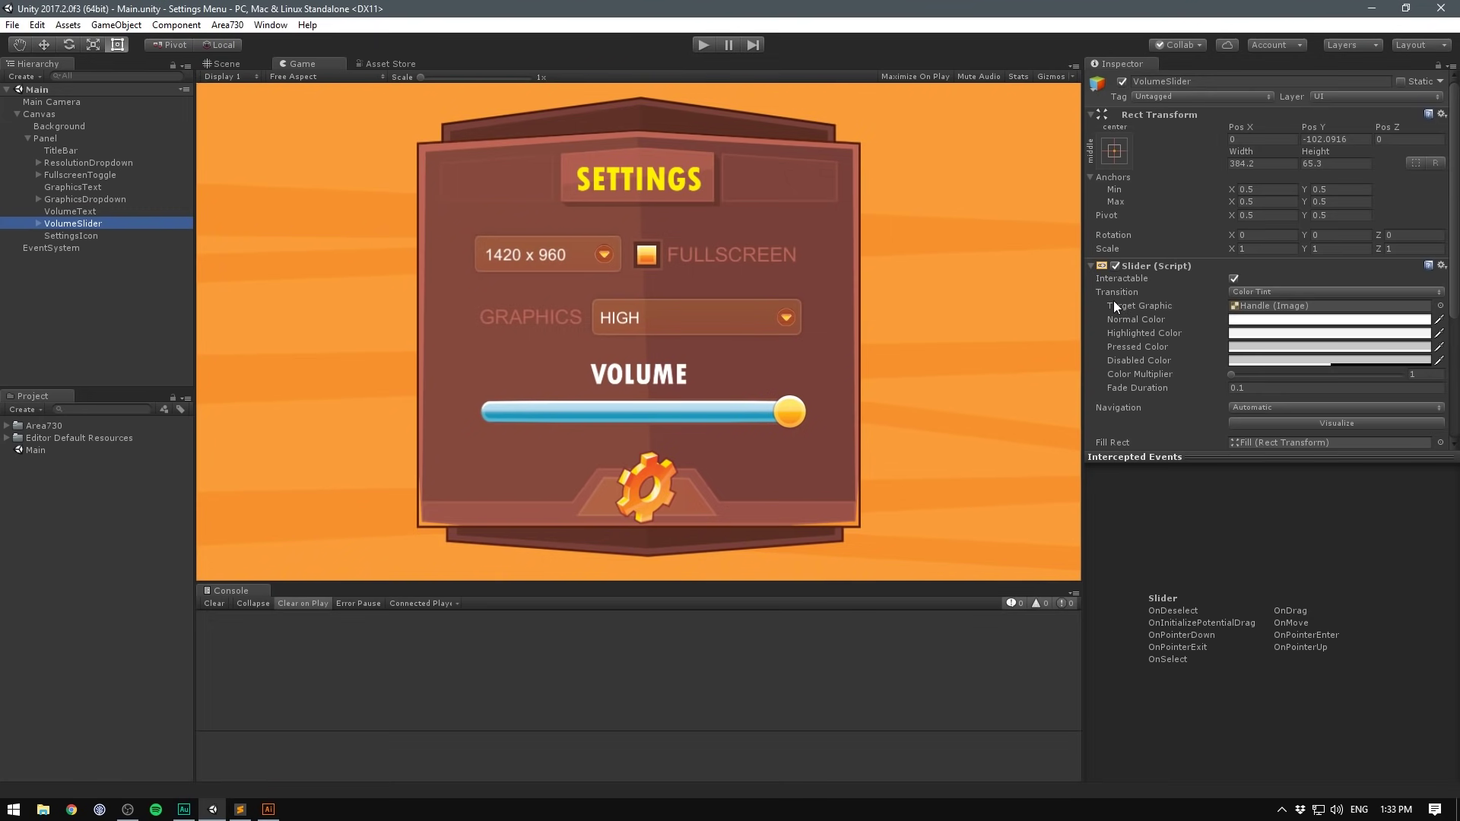
scroll(1113, 300, "down", 3)
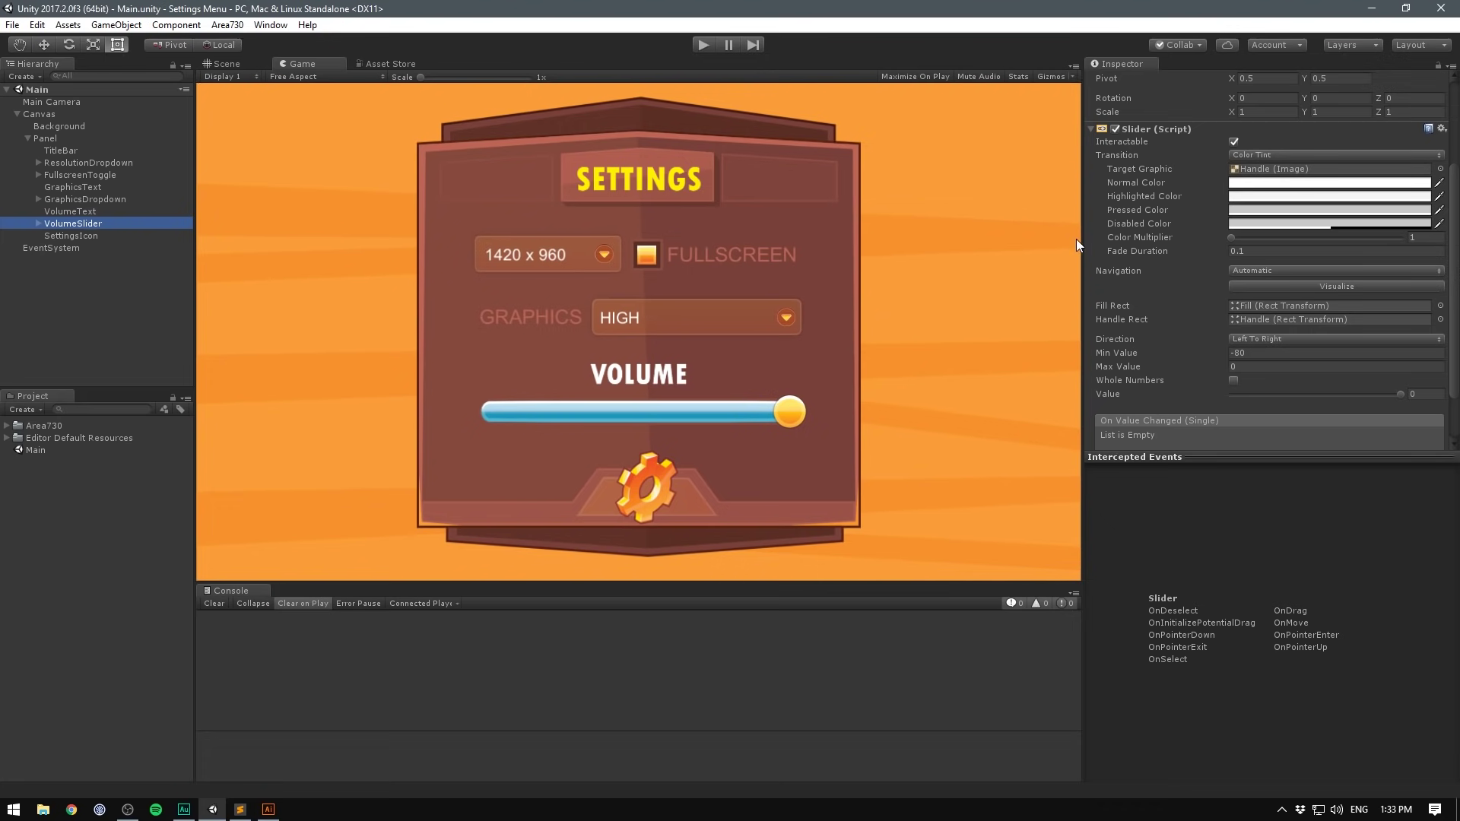
Step: Add a new C# script component named SettingsMenu to the Canvas and open it in Visual Studio
left_click(36, 116)
left_click(810, 447)
left_click(1252, 546)
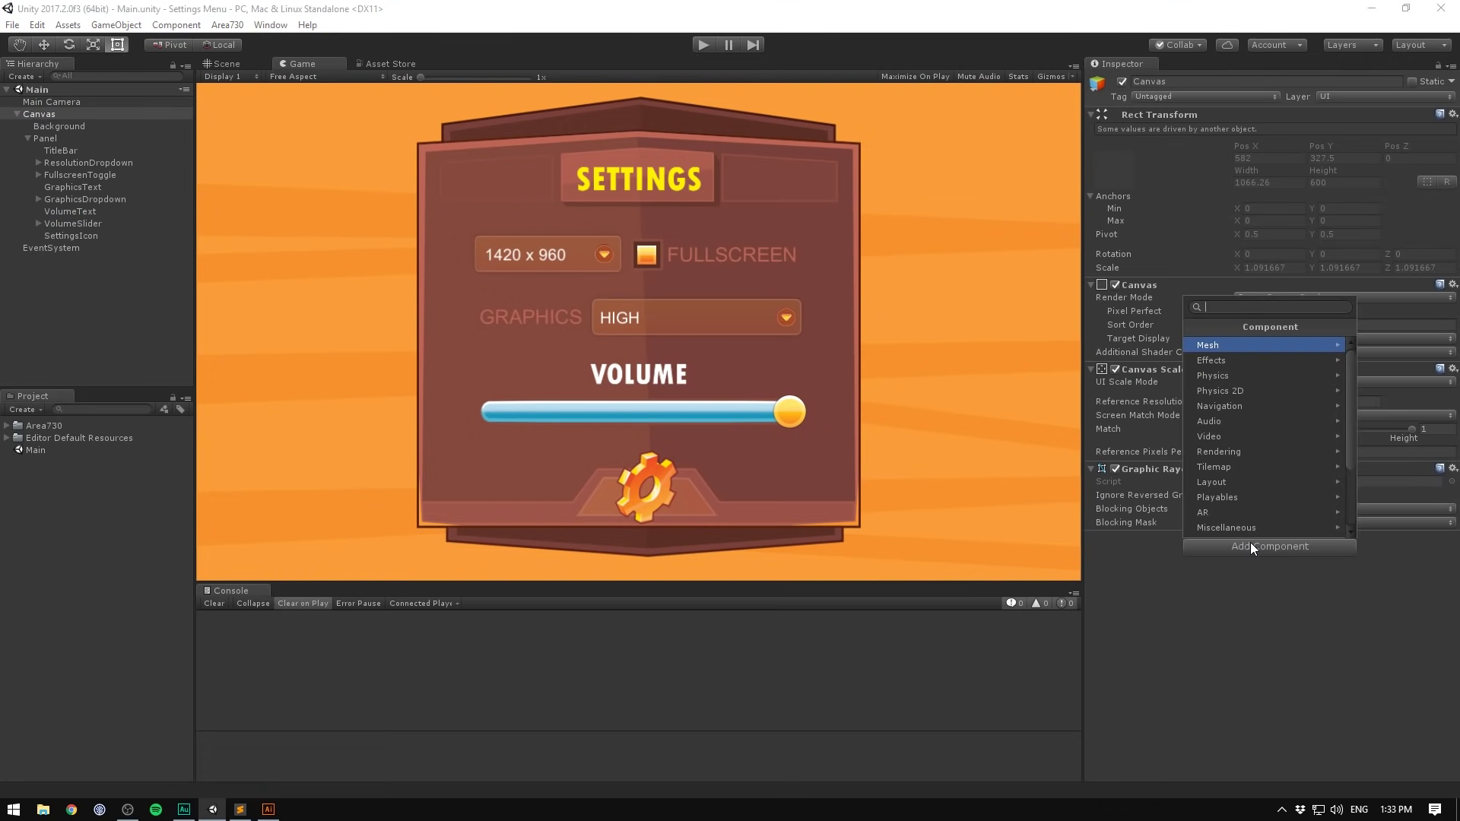
type("SettingsMenu")
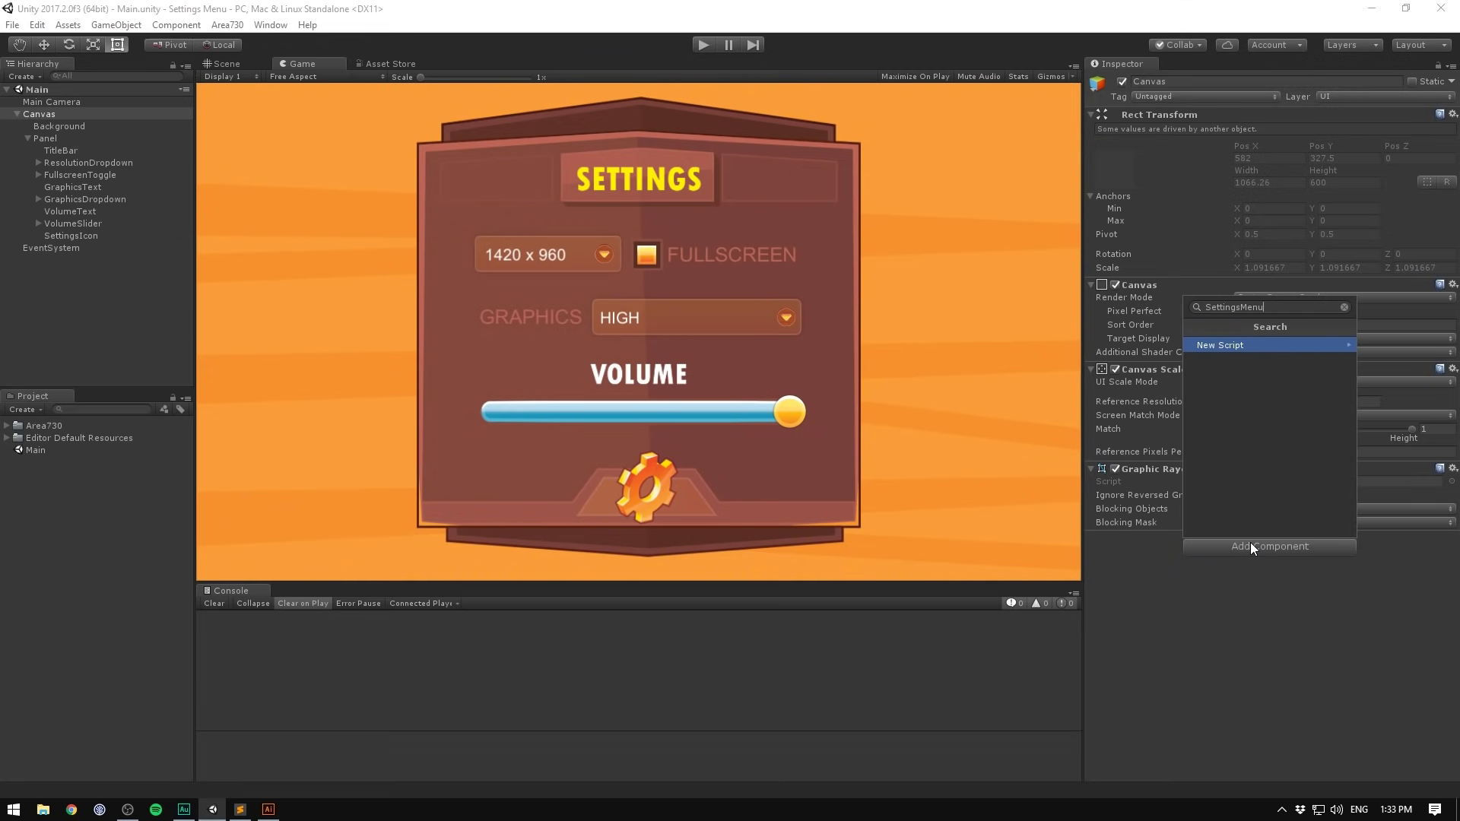
key("Return")
left_click(1270, 523)
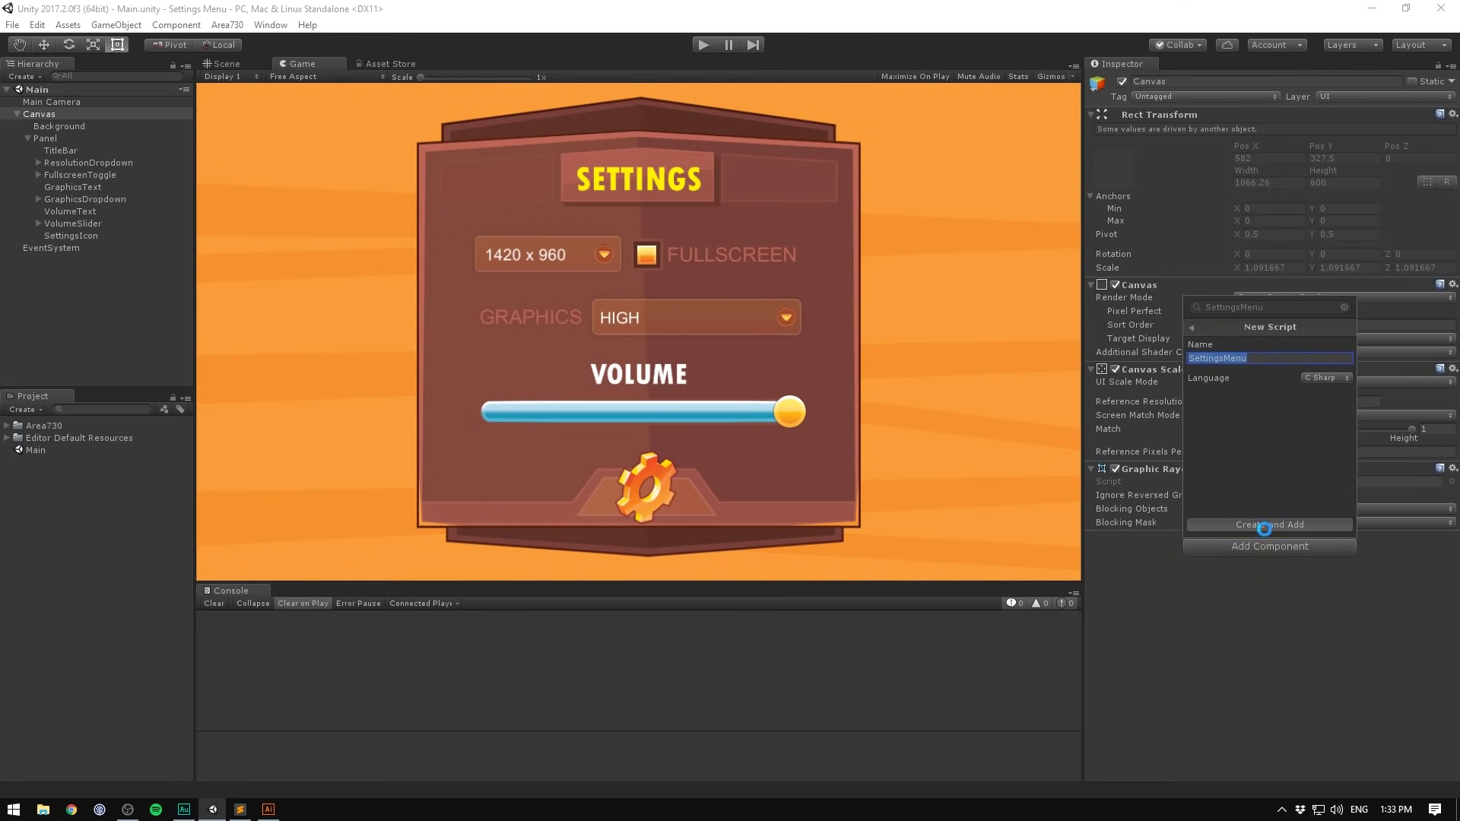
double_click(1262, 553)
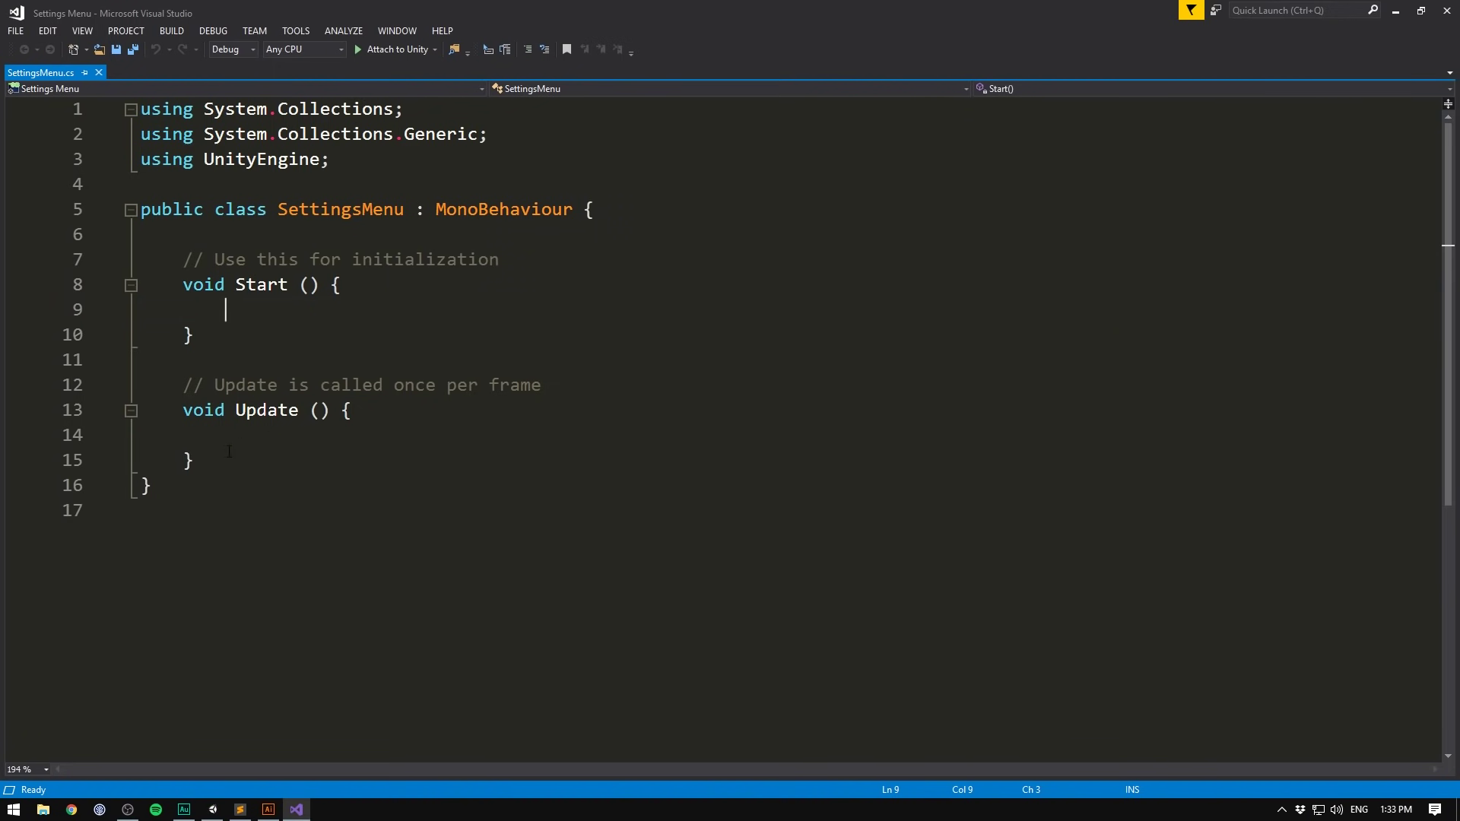
Step: Replace the default Start and Update methods with an empty public void SetVolume method taking a float parameter named volume
left_click_drag(193, 460, 173, 270)
key("Delete")
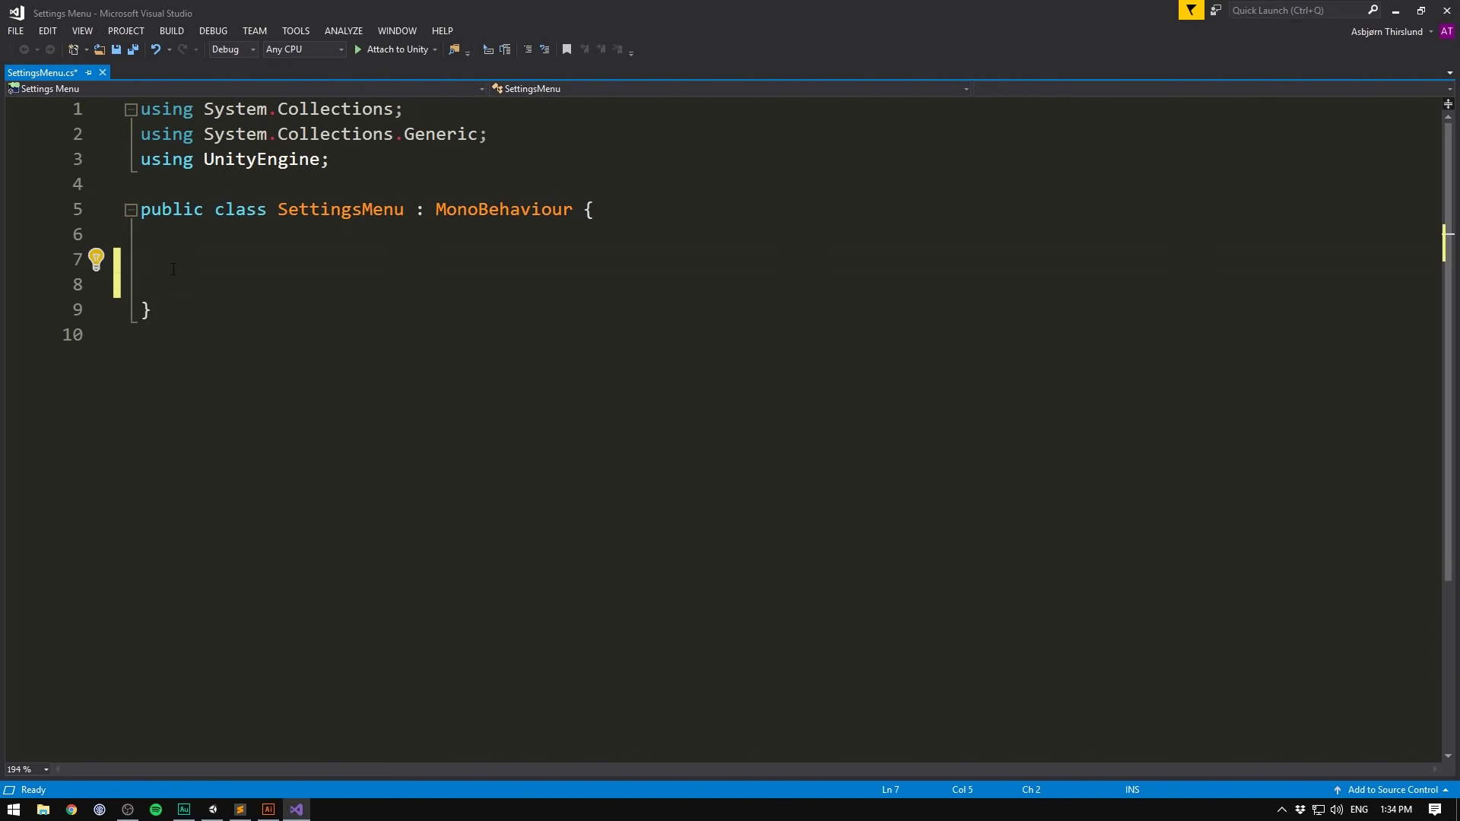
type("public void ")
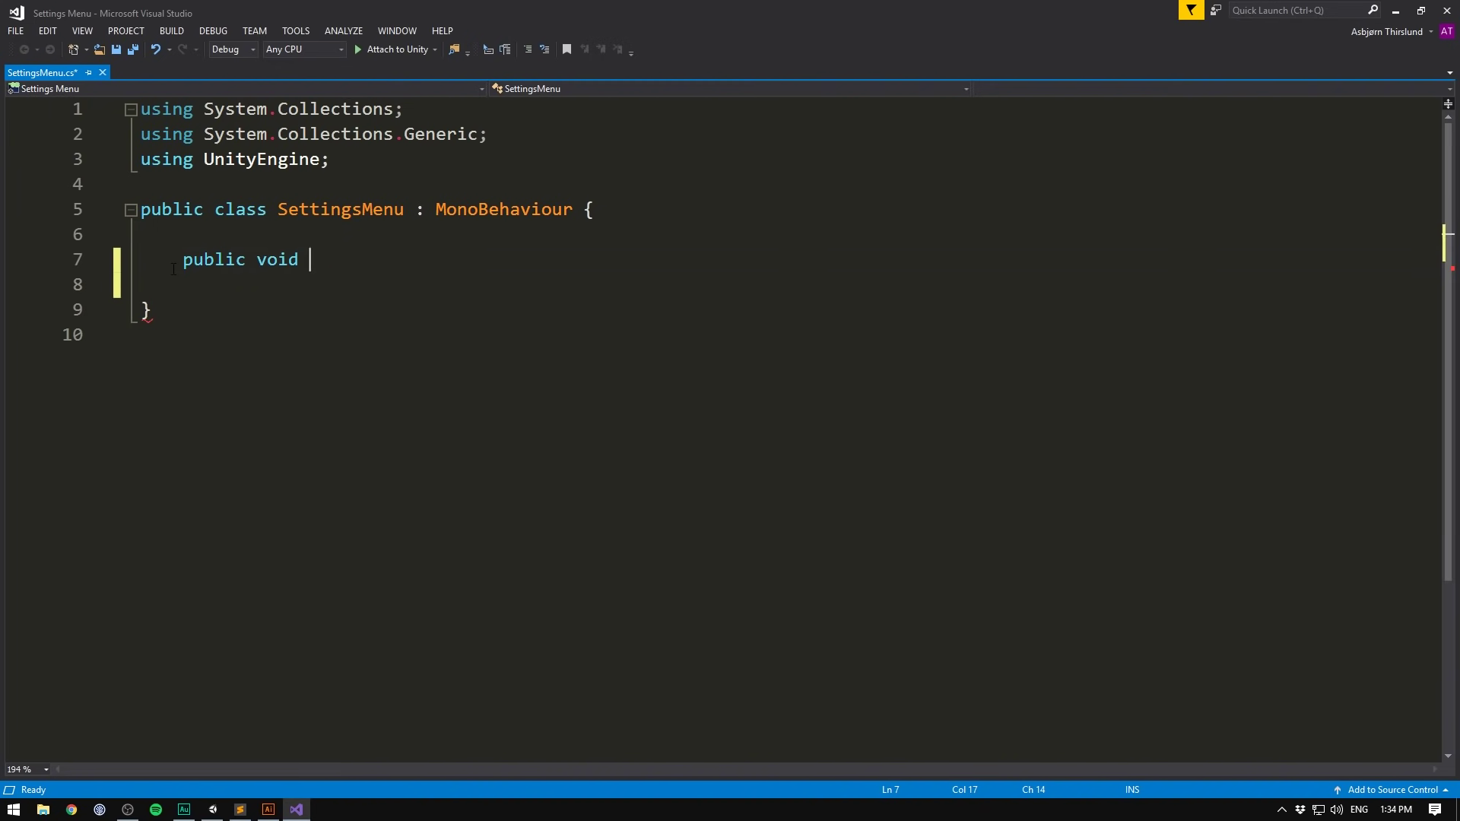
type("SetVolum")
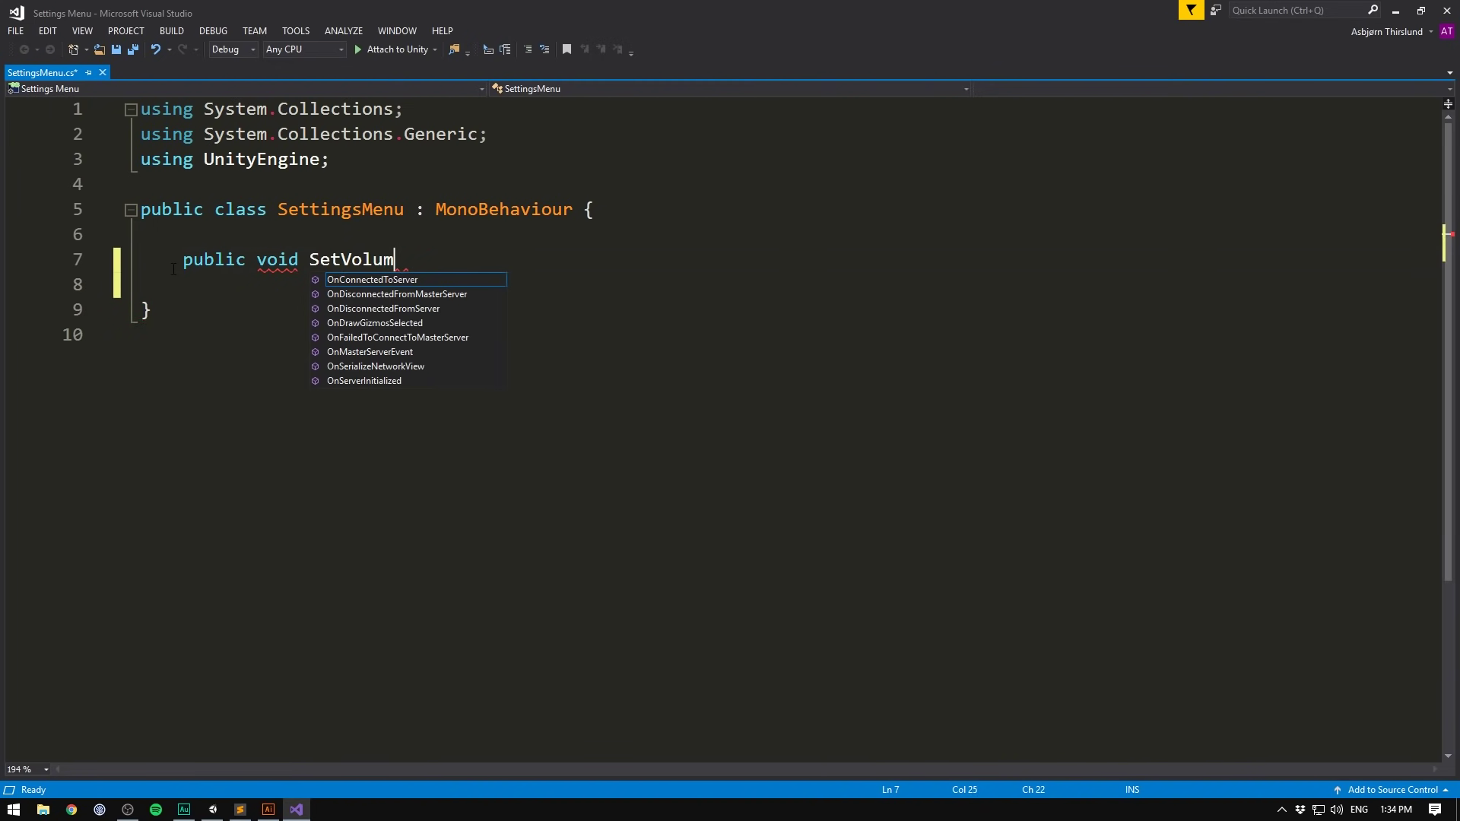
type("e (")
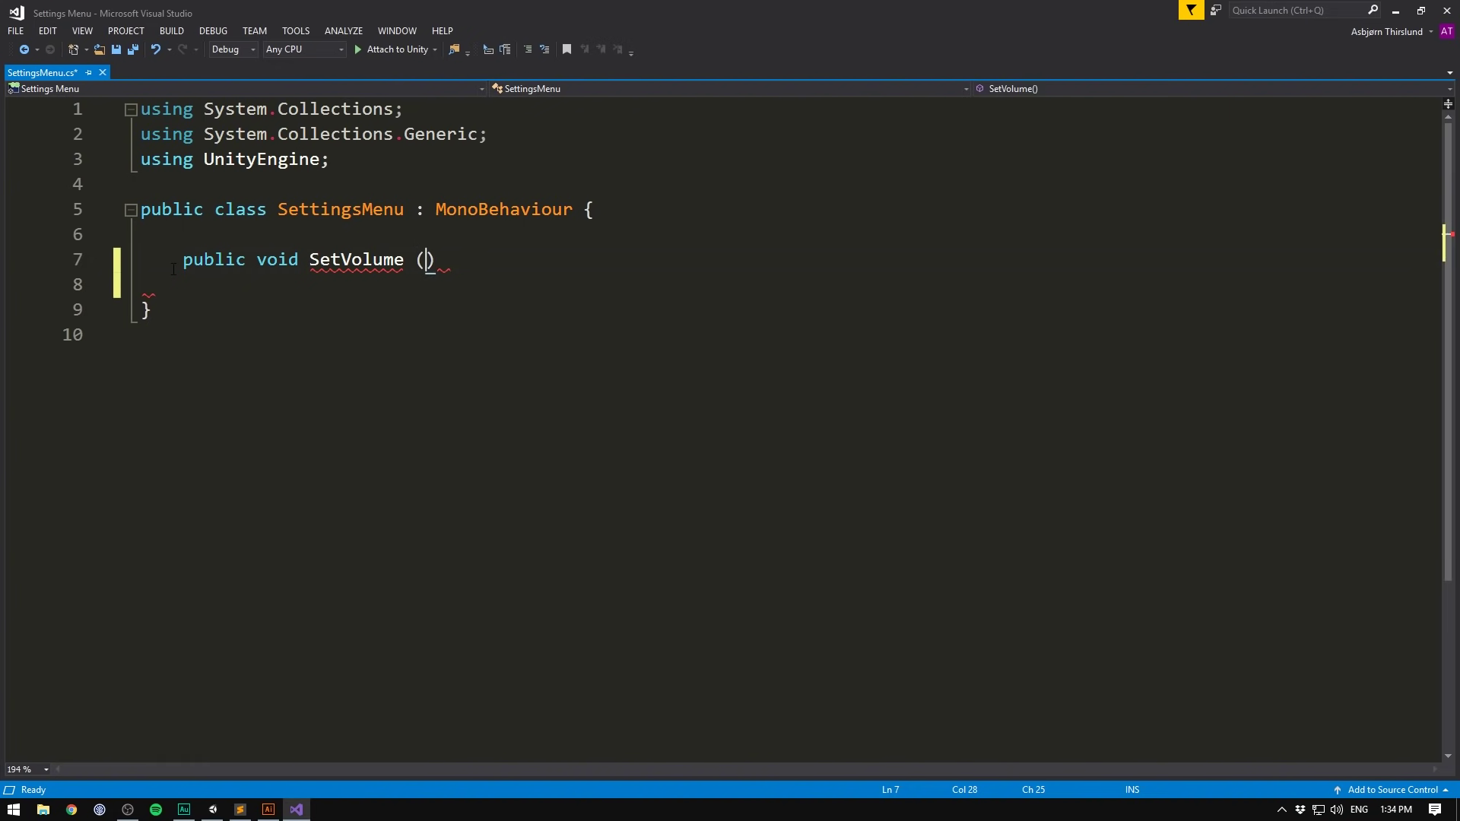
type("float ")
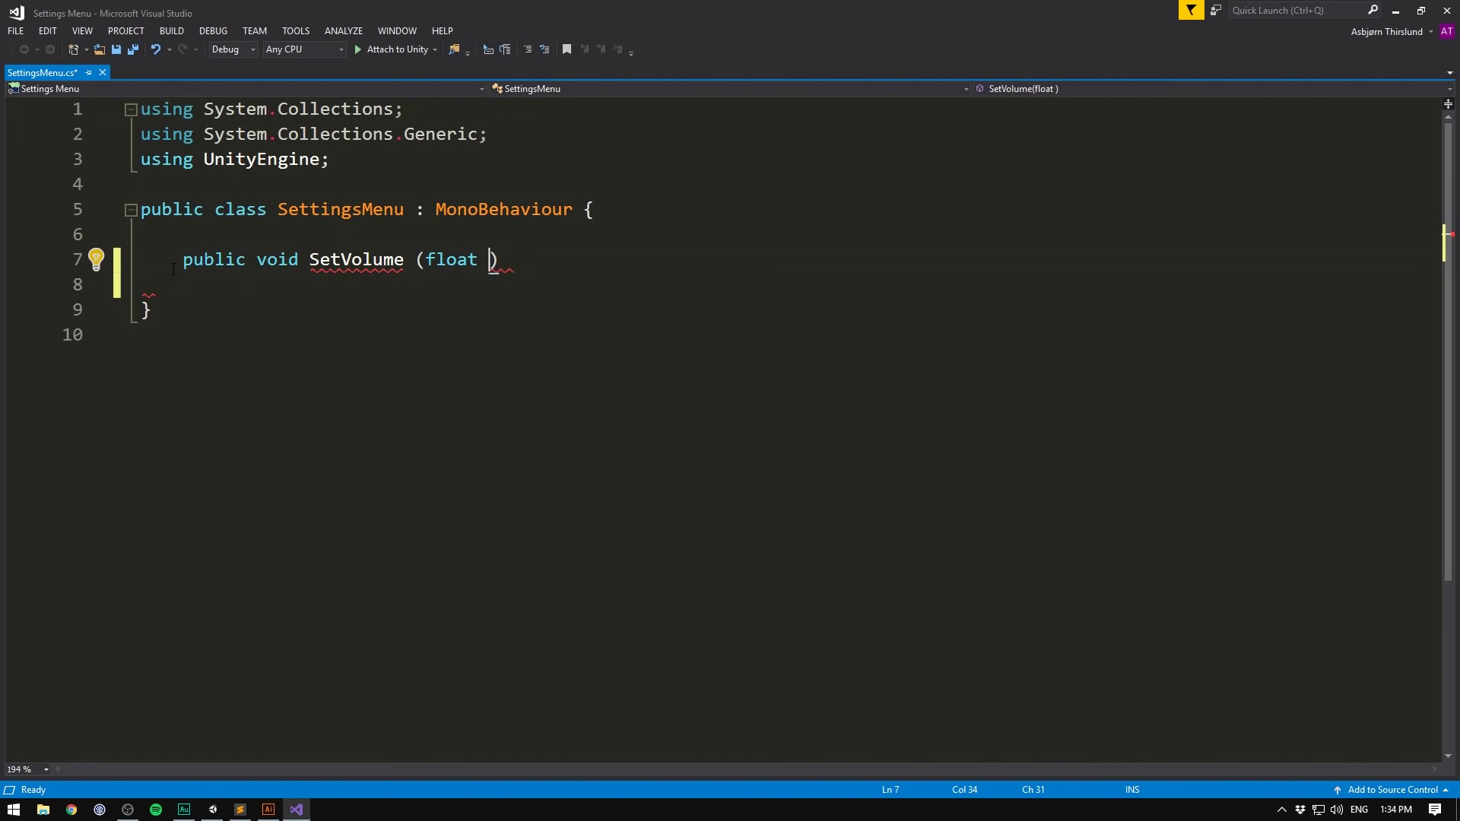
type("volume)")
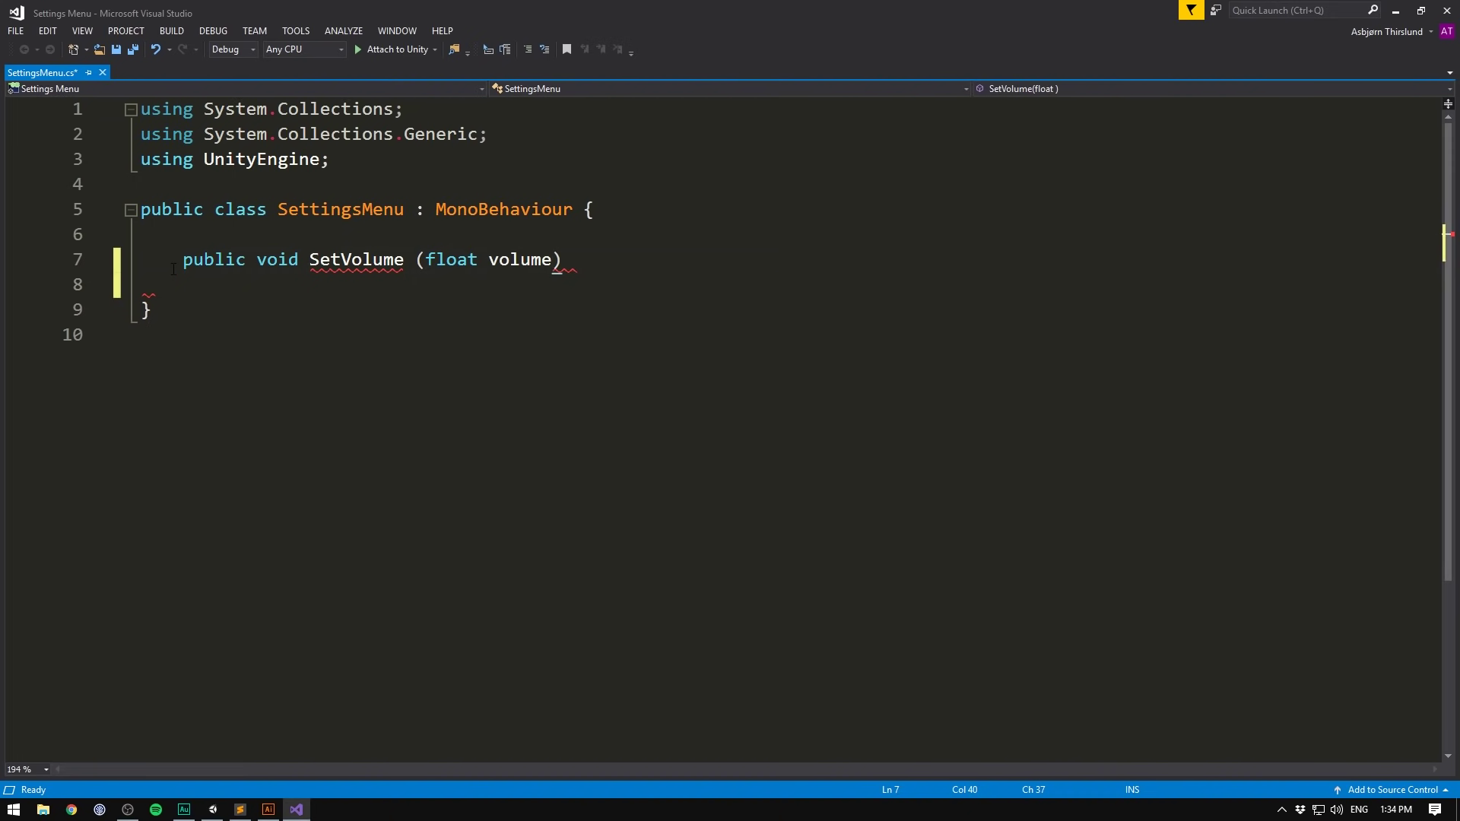
key("Return")
type("{")
key("Return")
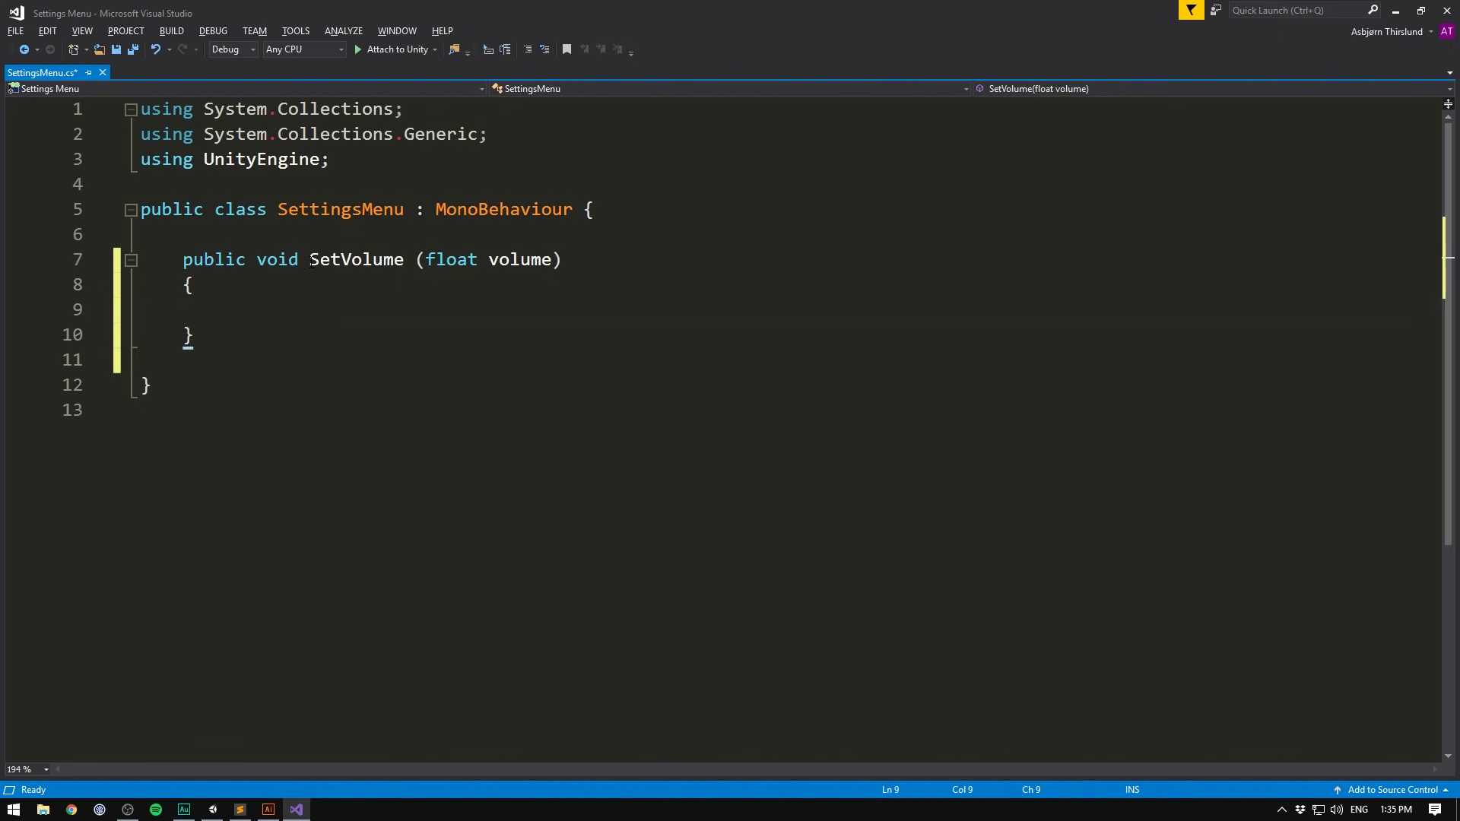
Step: Write Debug.Log (volume); in the body of SetVolume and save the script
left_click_drag(309, 260, 405, 262)
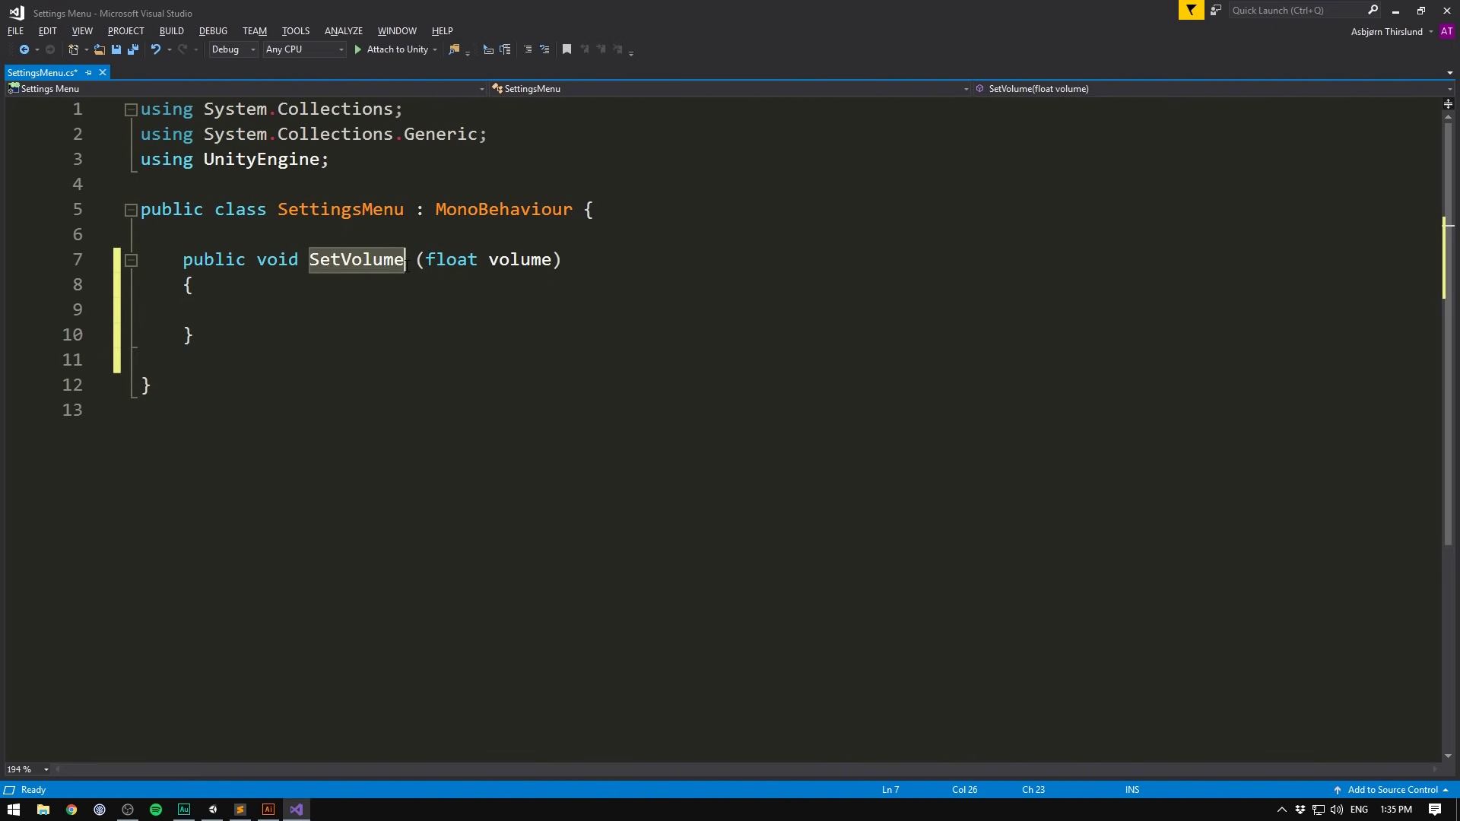
left_click_drag(488, 260, 555, 261)
left_click(376, 310)
type("De")
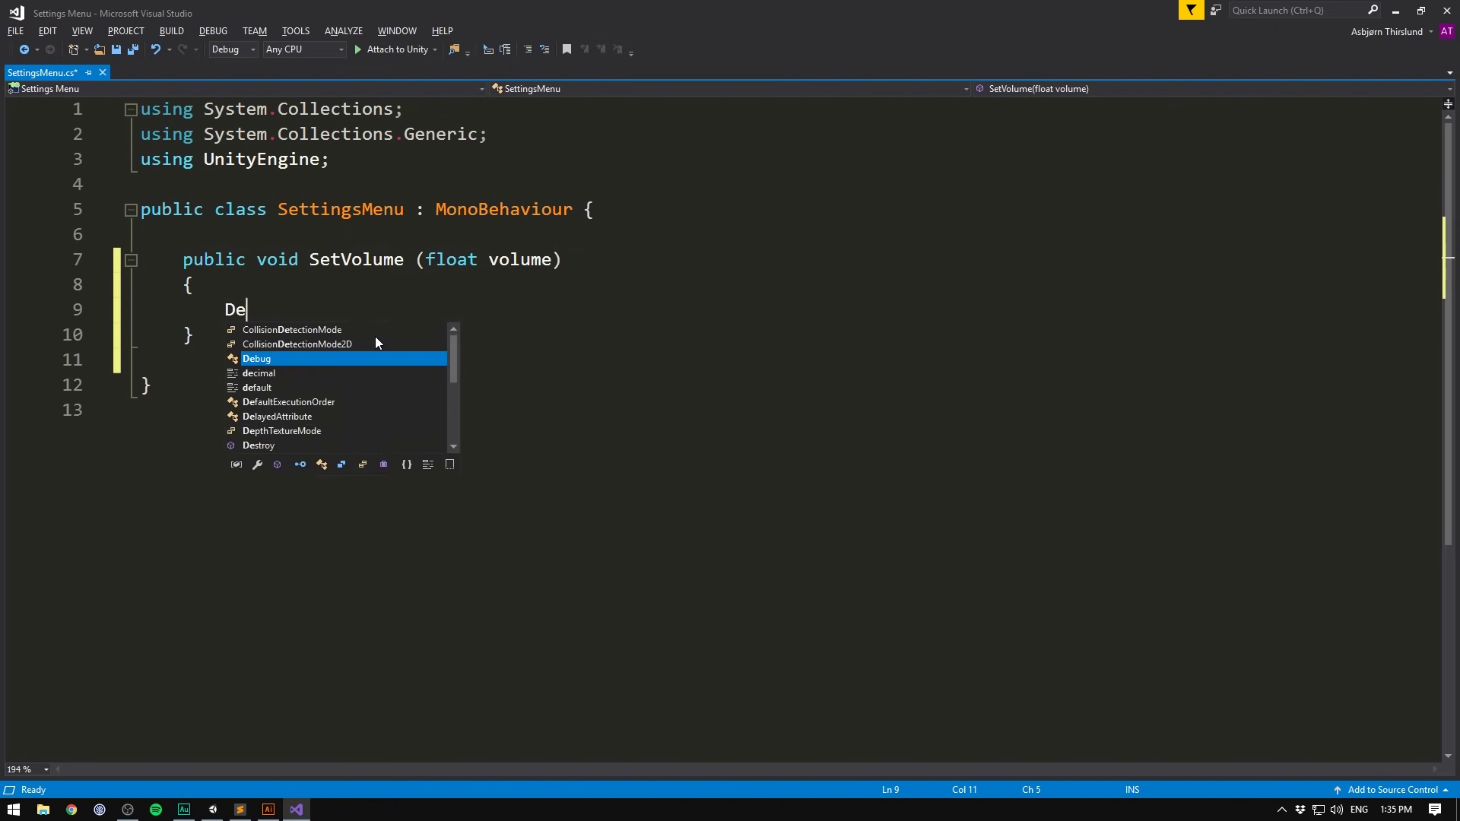
type("bug.Log (volume);")
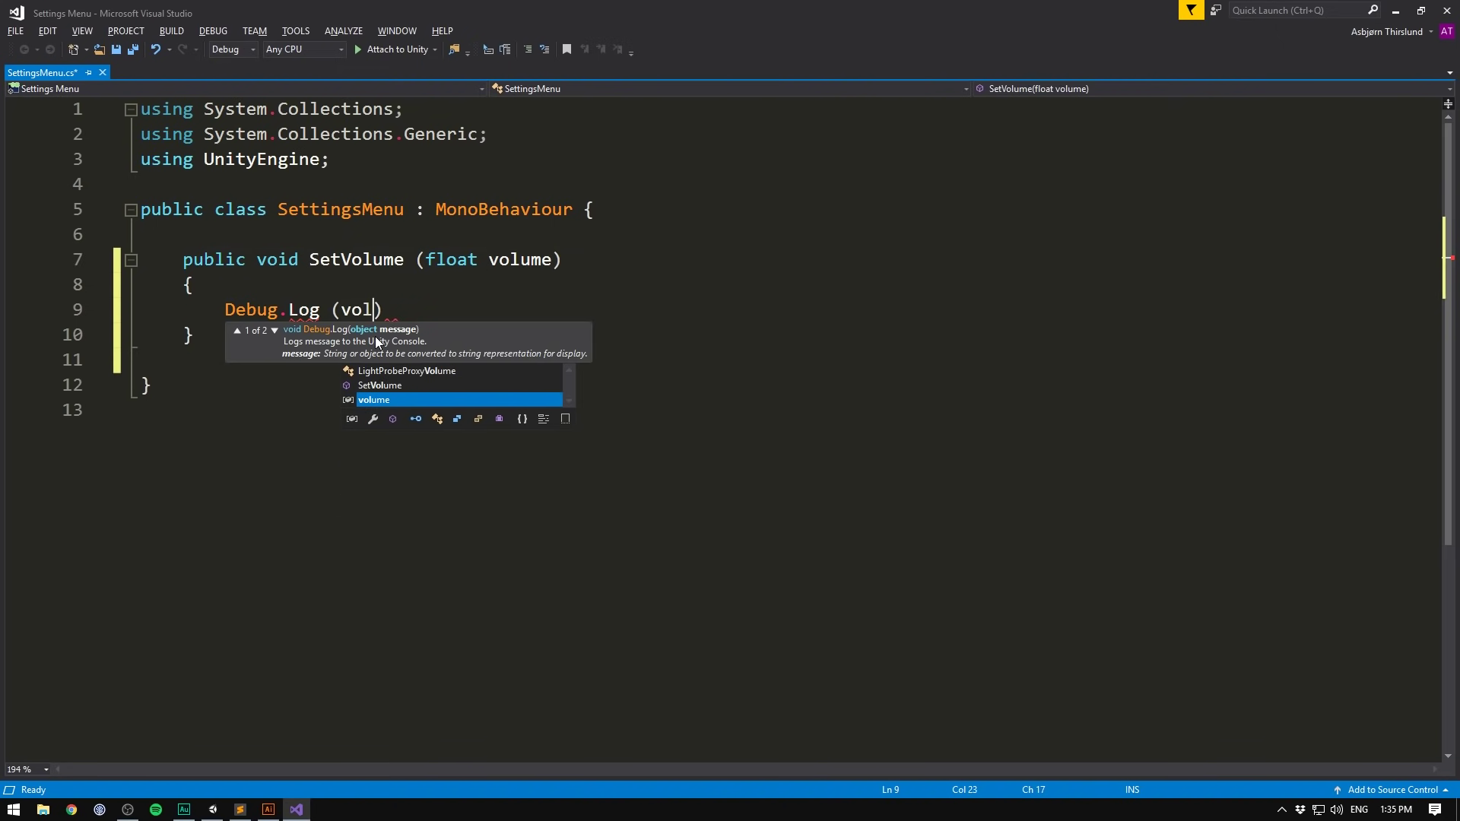
key("ctrl+s")
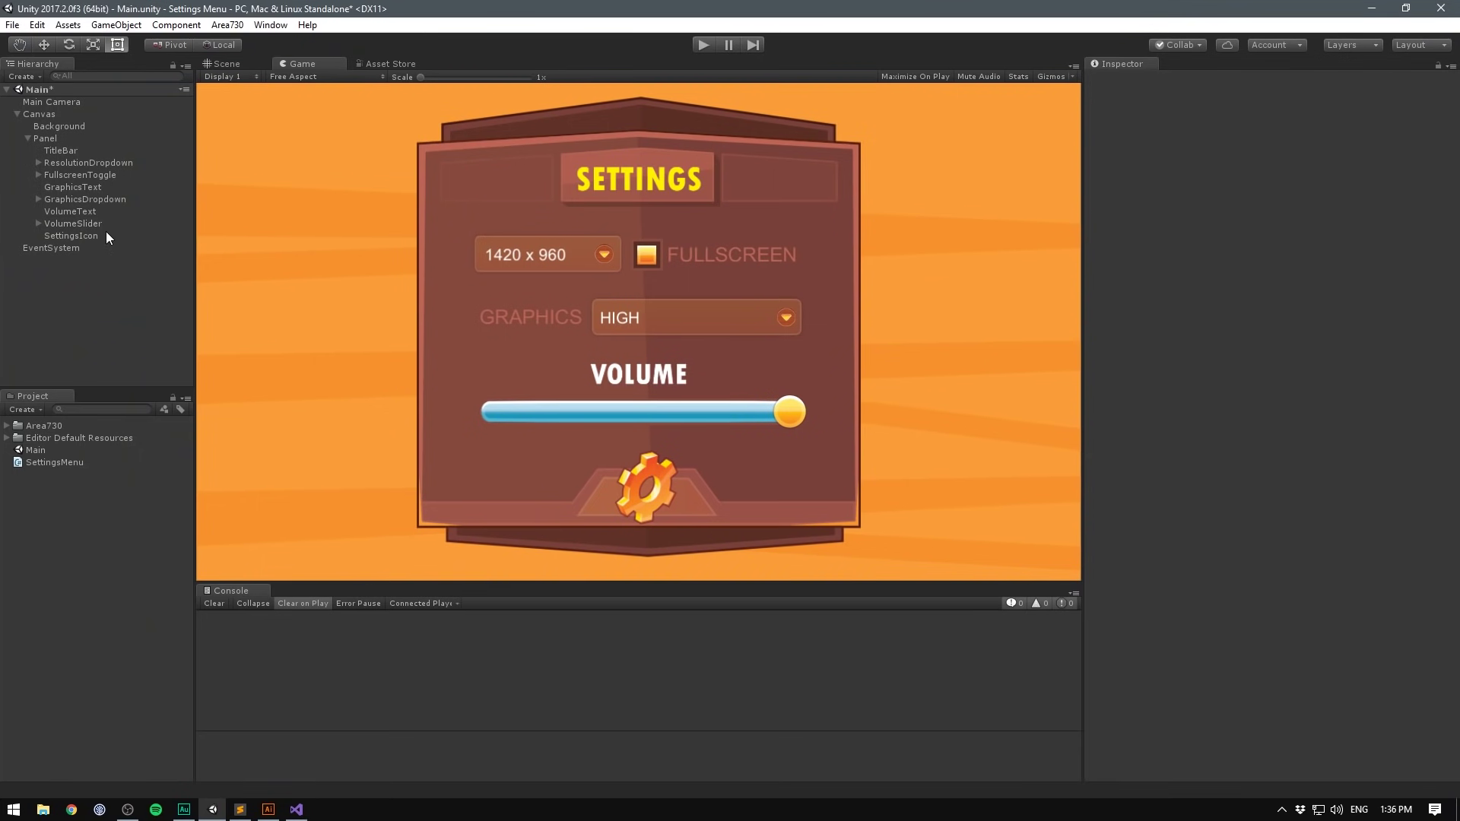
Step: In Unity, add an On Value Changed event to VolumeSlider that calls the Canvas's SettingsMenu.SetVolume as a dynamic float
left_click(105, 224)
scroll(1249, 442, "down", 1)
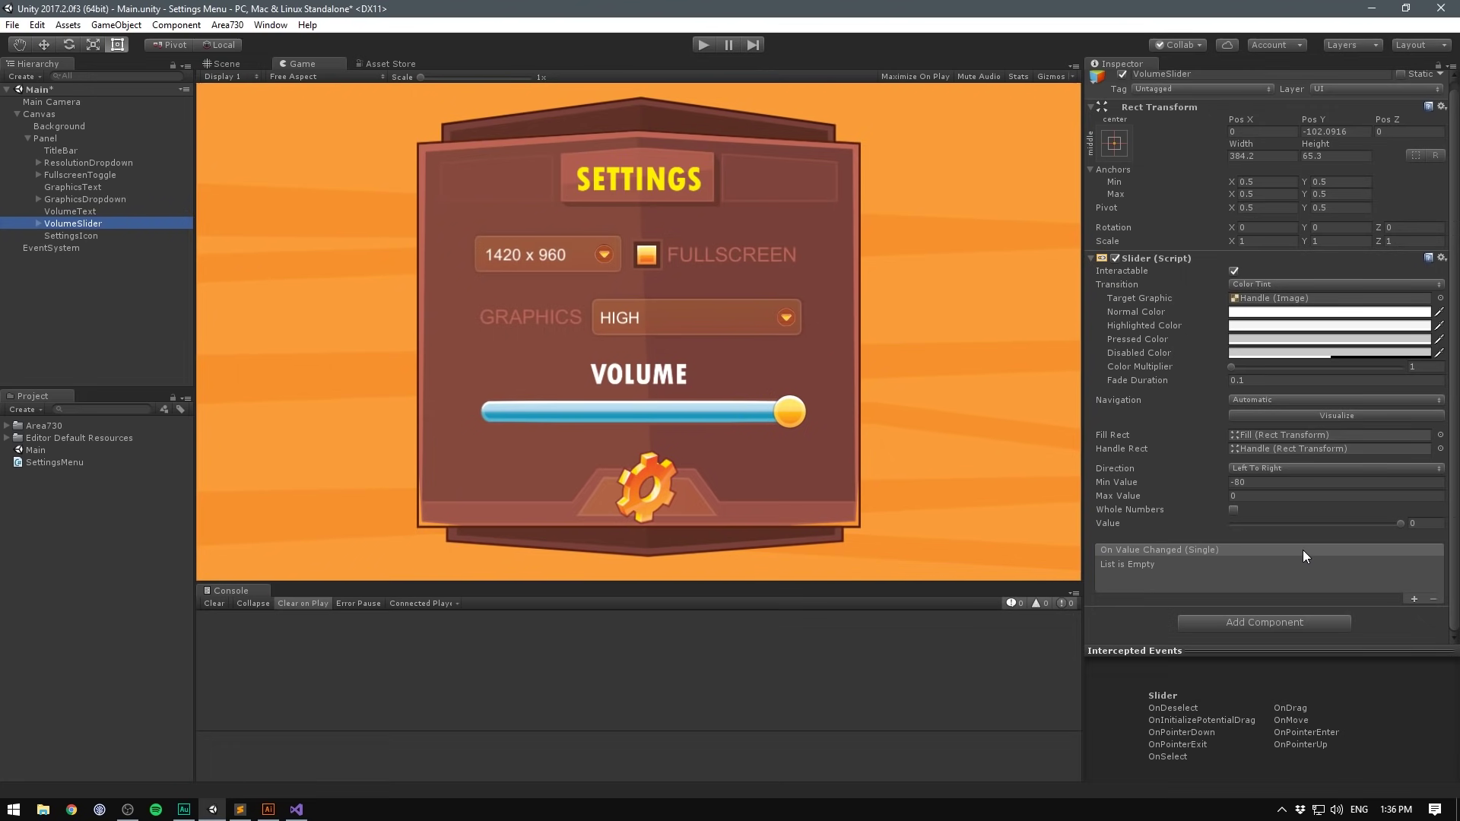
left_click(1413, 600)
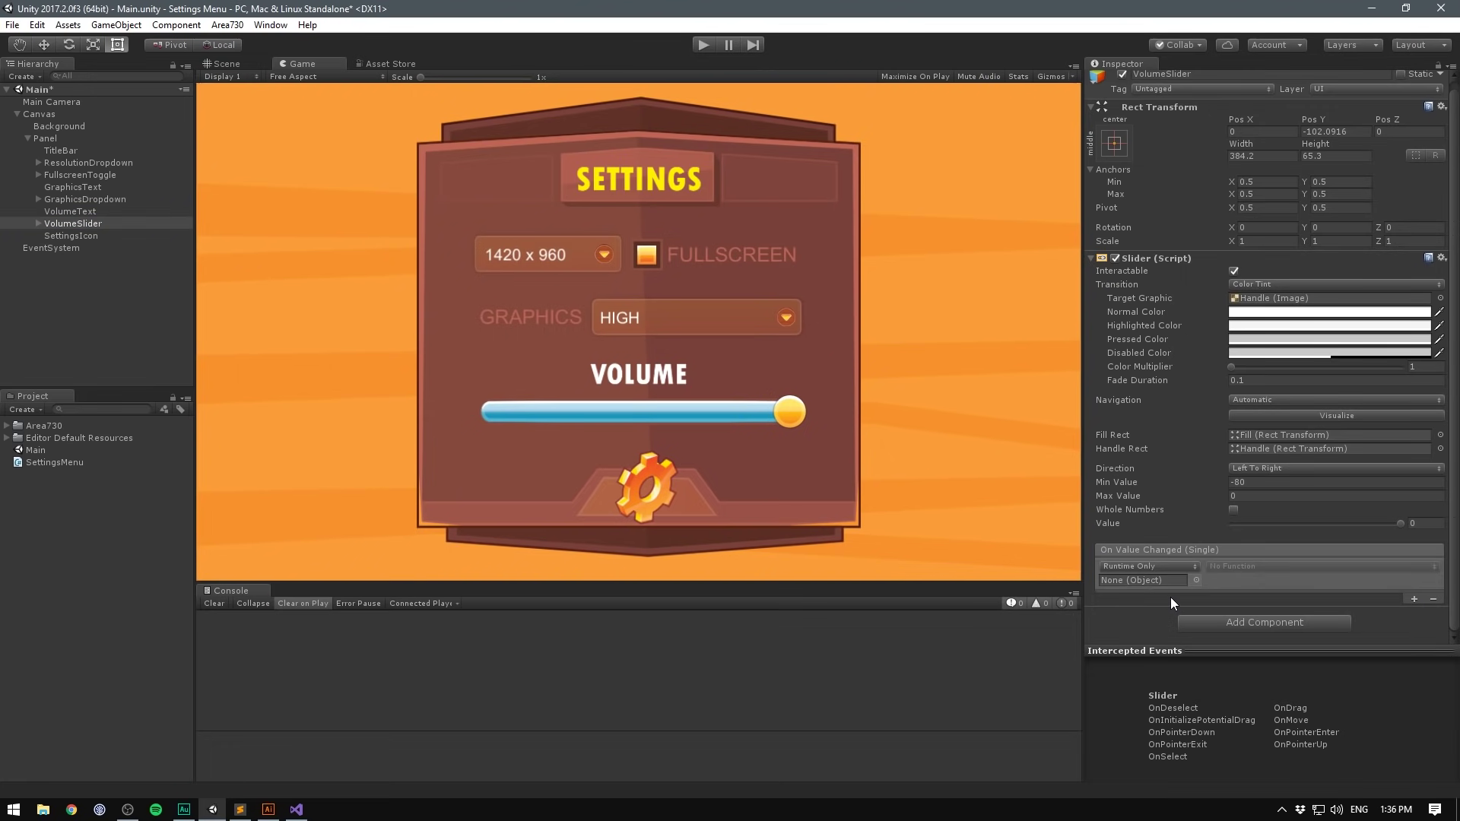
left_click_drag(34, 118, 1159, 581)
left_click(1240, 564)
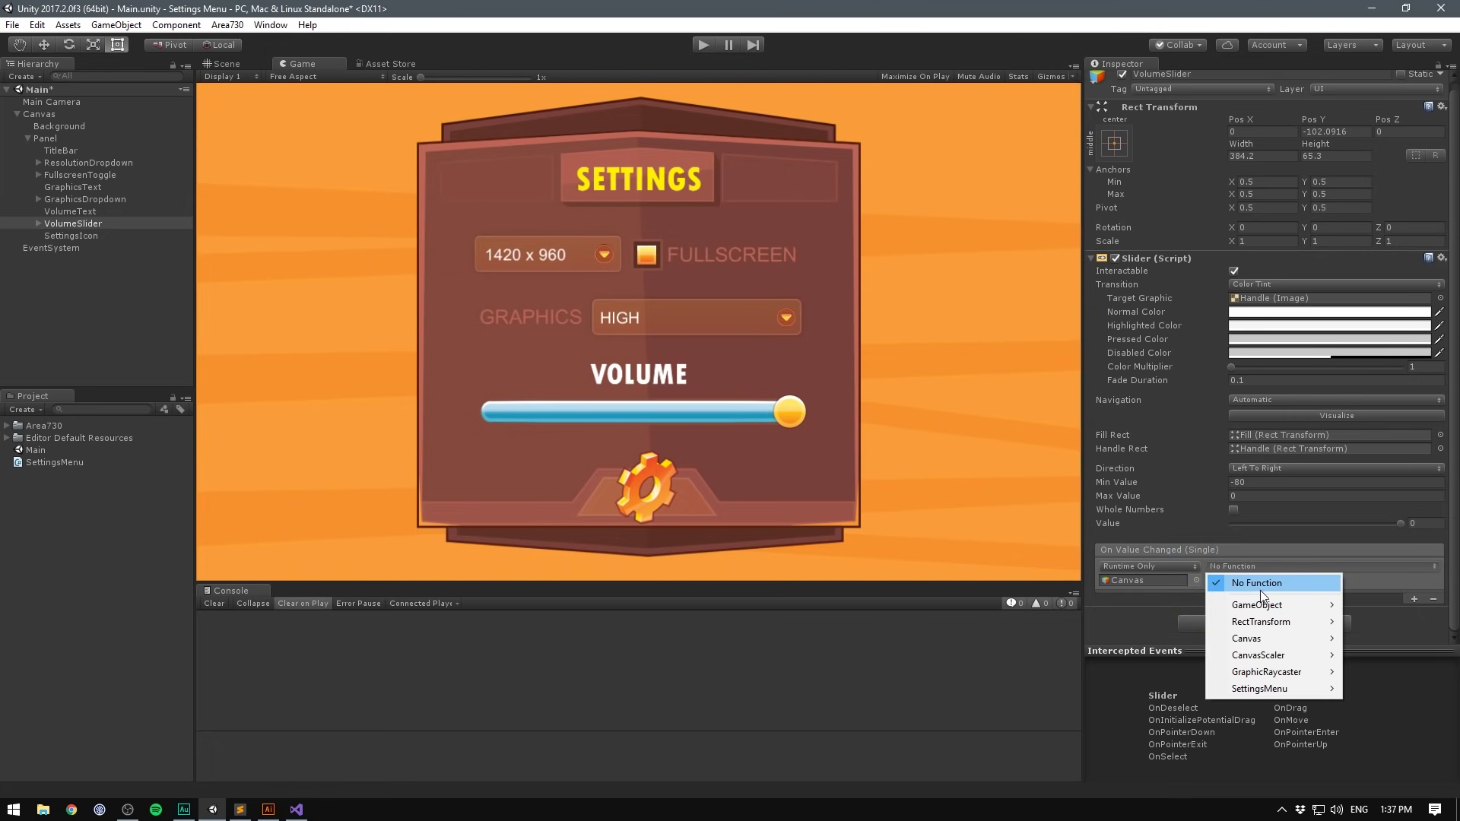
mouse_move(1266, 694)
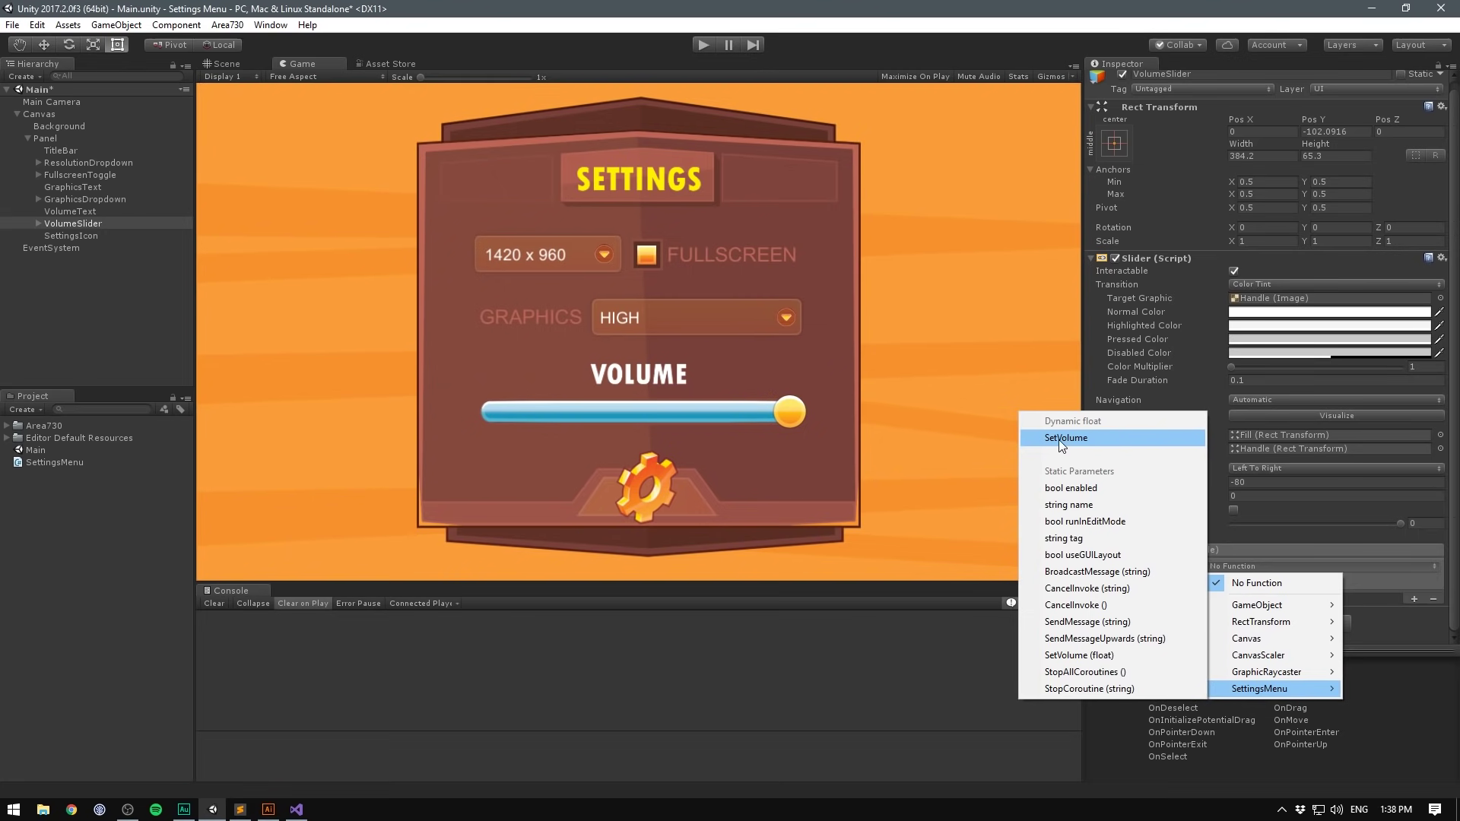
left_click(1123, 439)
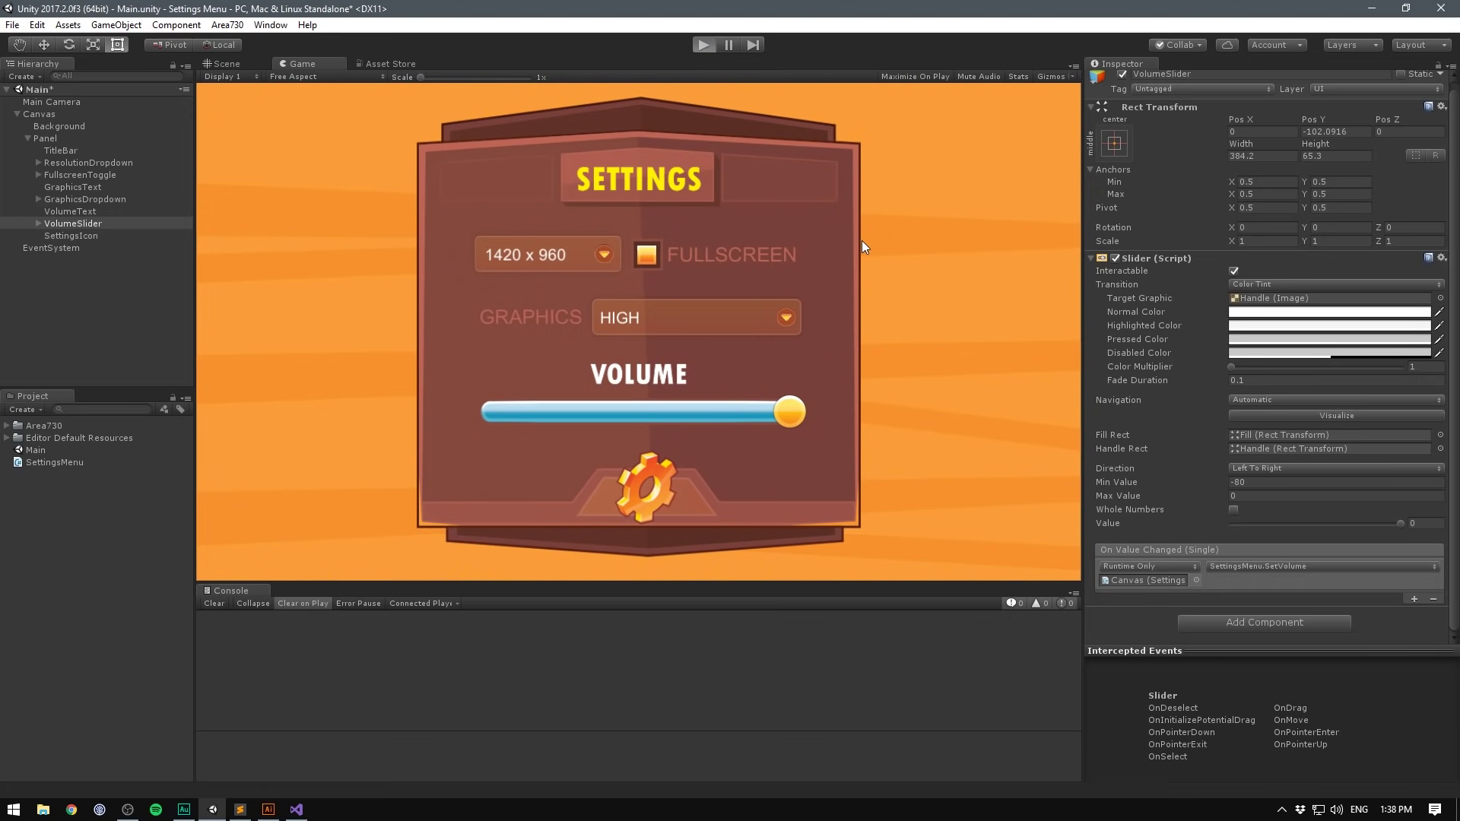
Step: Play the scene and move the volume slider down and back to full, checking the logged values in the Console, then stop playing
key("ctrl+p")
left_click_drag(791, 414, 578, 416)
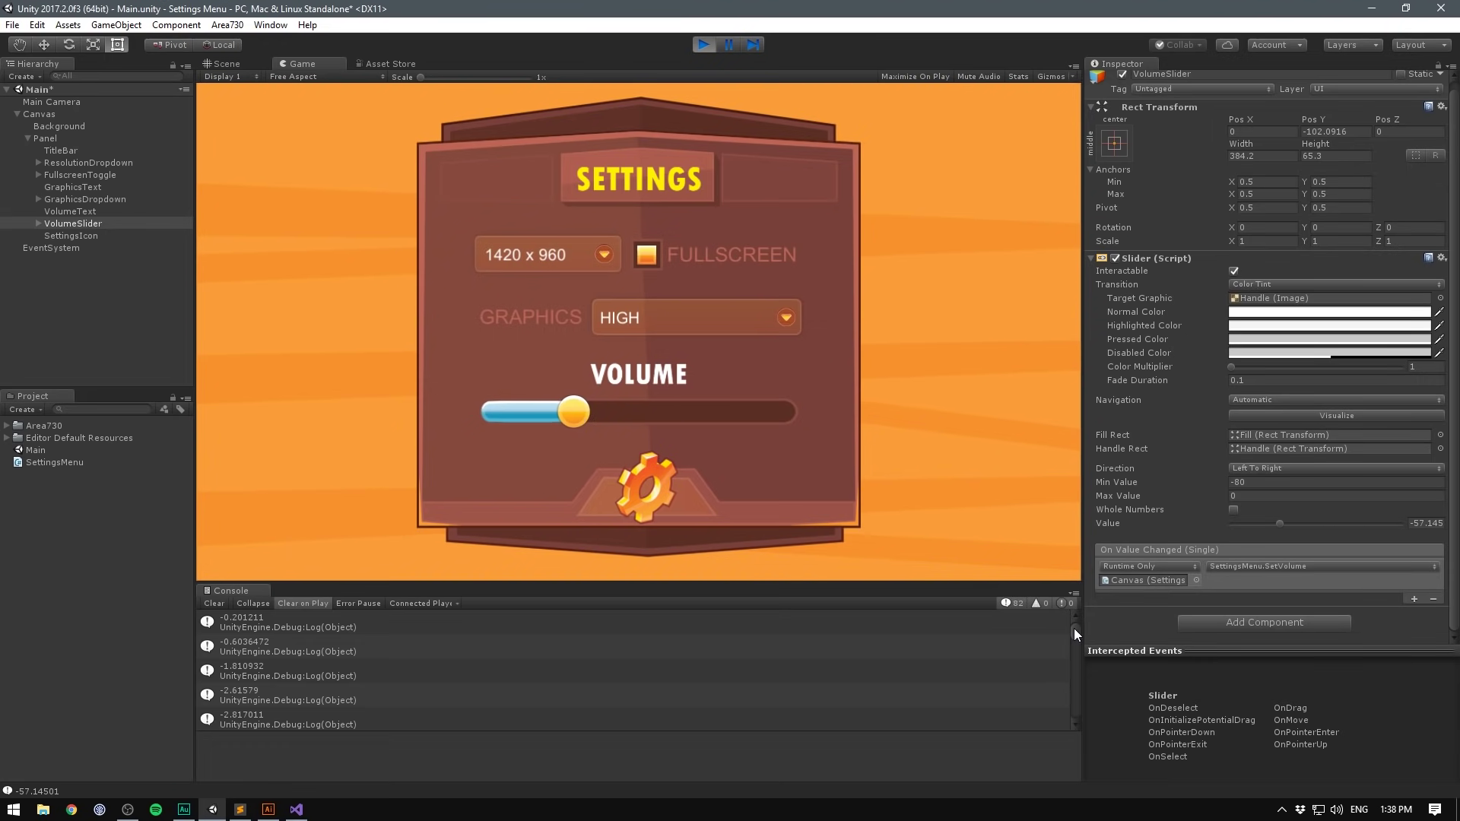
left_click_drag(1073, 629, 1075, 714)
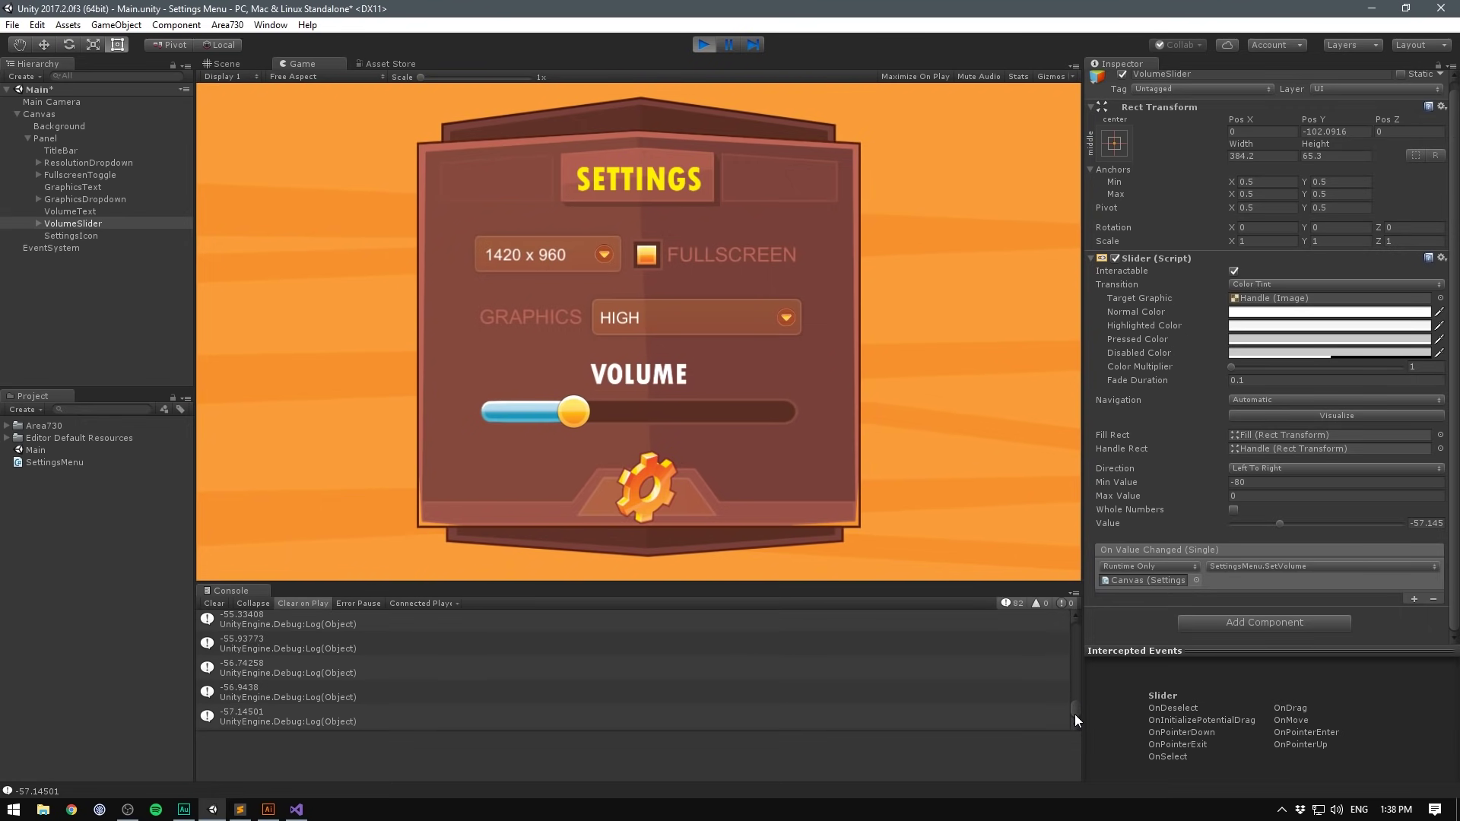
left_click_drag(577, 411, 852, 411)
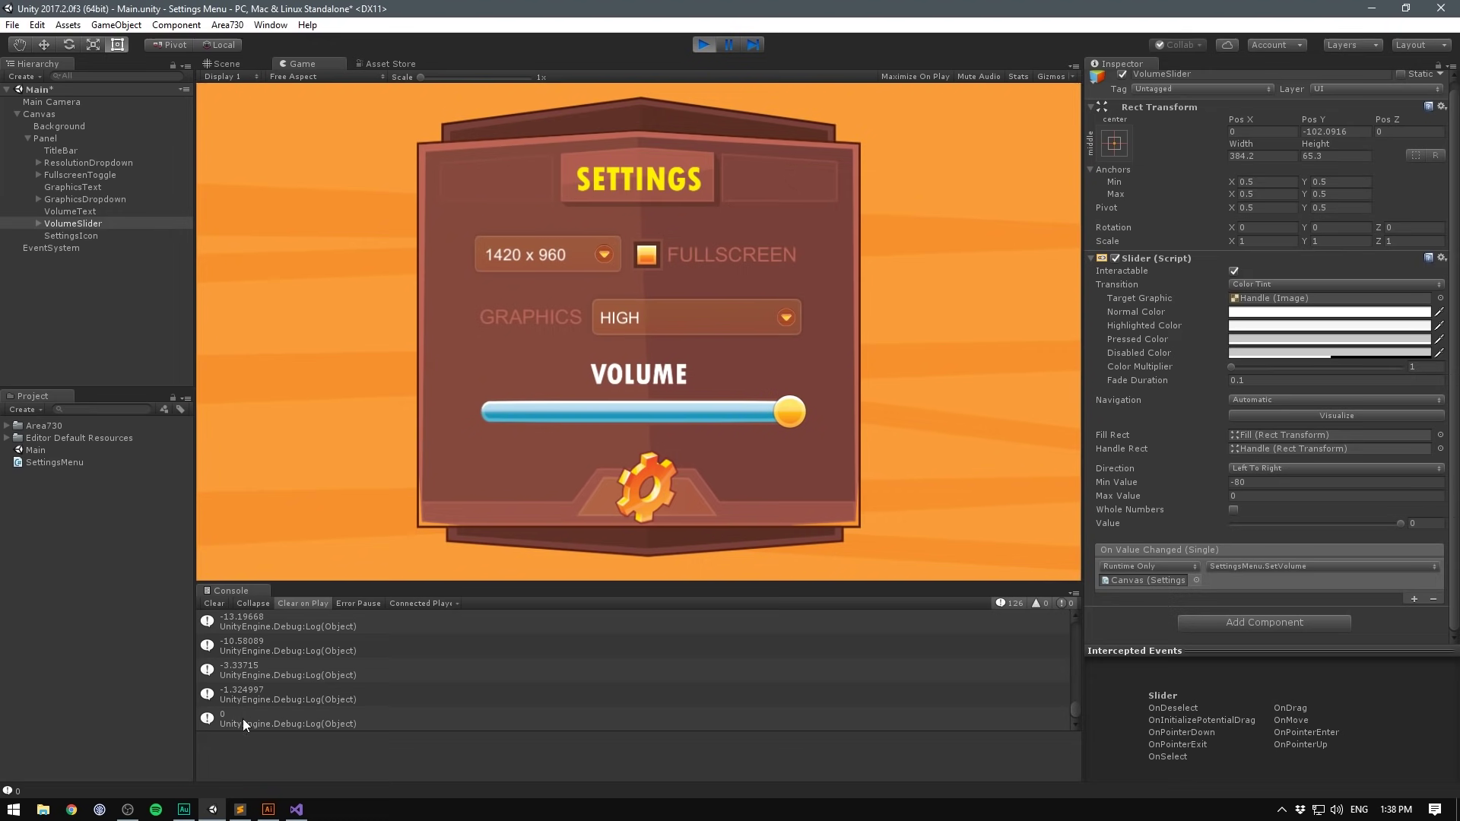
key("ctrl+p")
Step: Open the Audio Mixer window and dock it beside the Game view tab
left_click(271, 26)
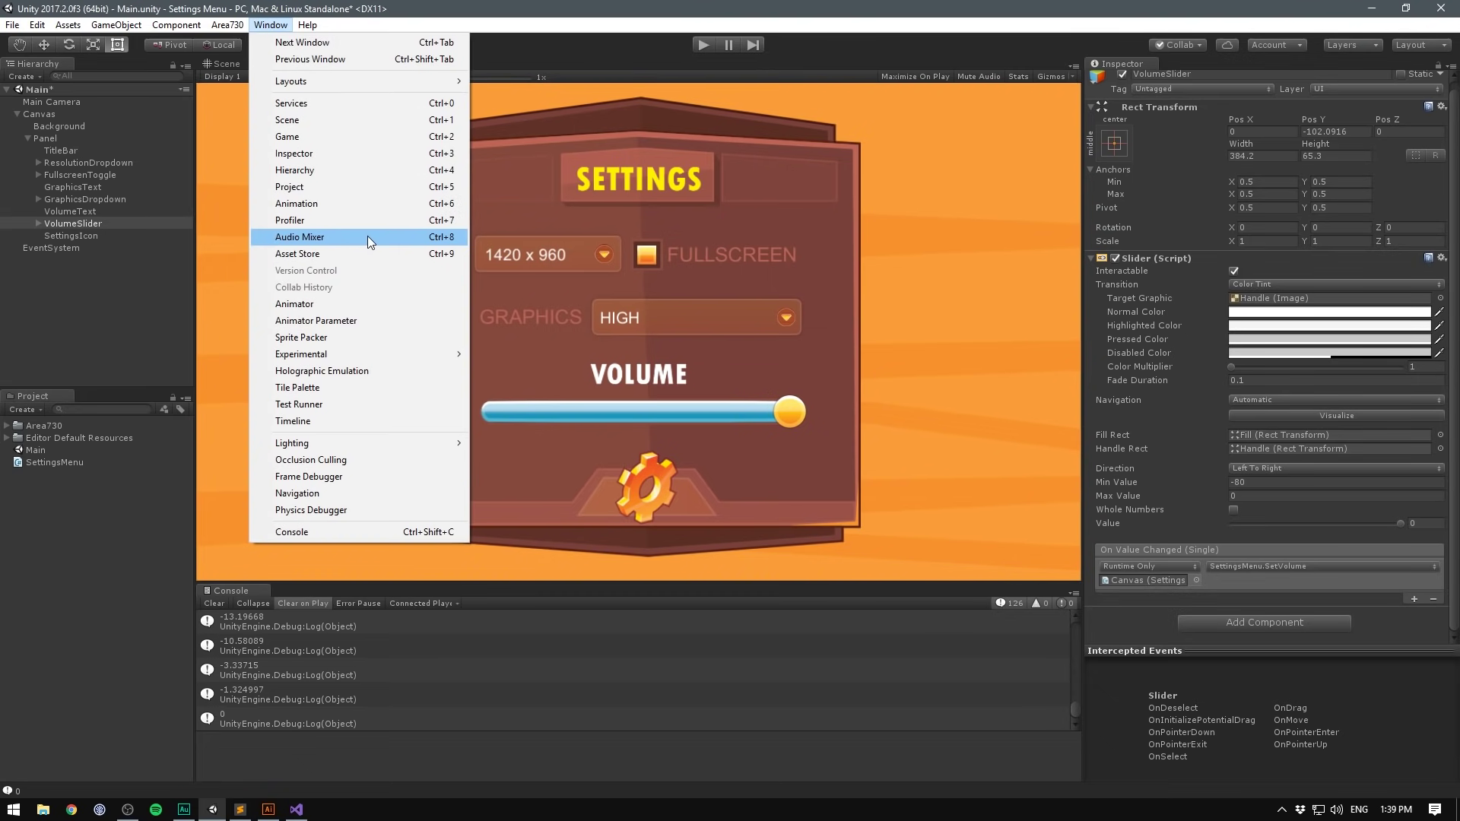
left_click(281, 237)
left_click_drag(103, 395, 377, 62)
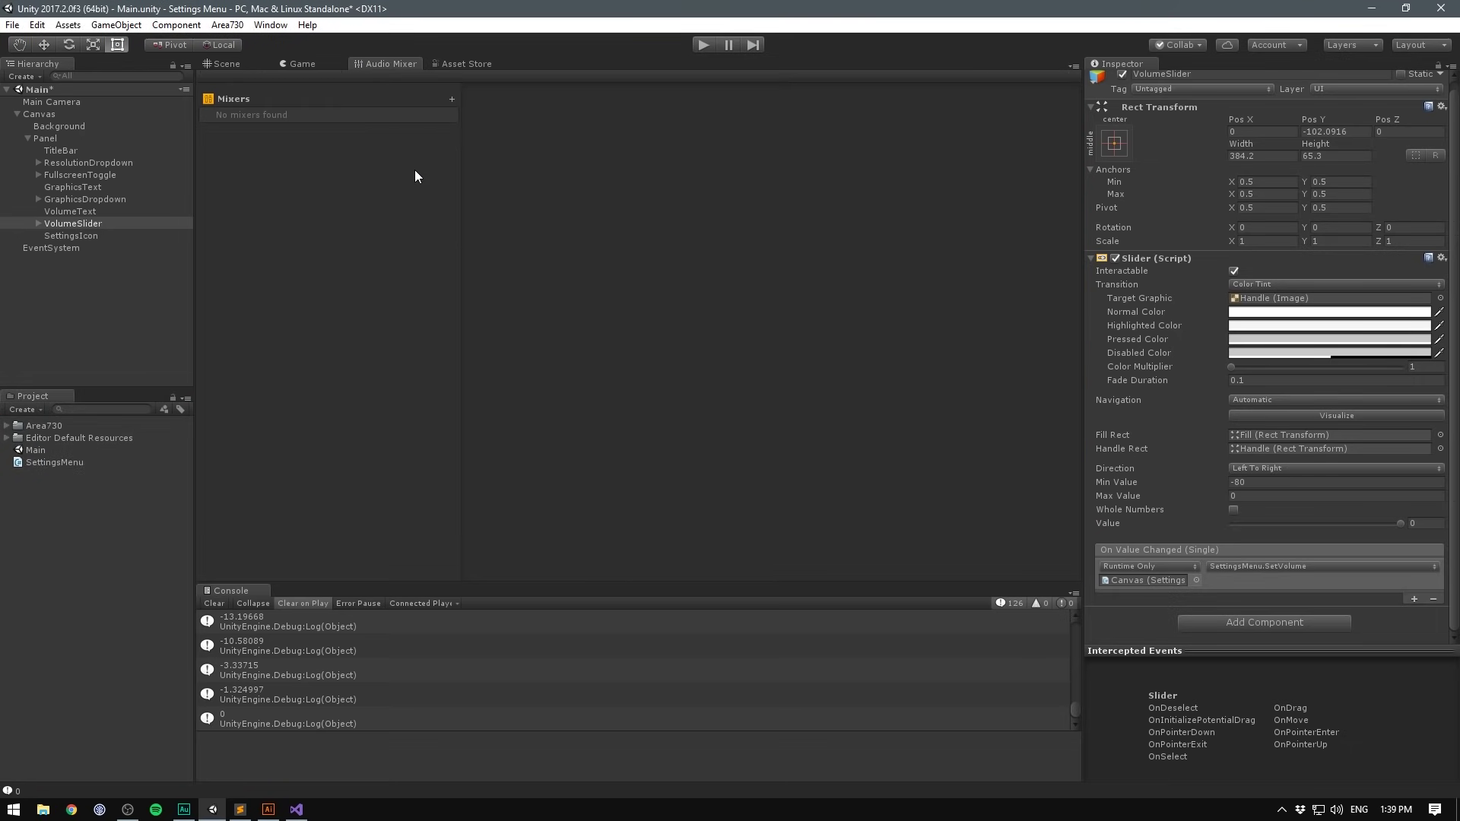
Step: Create a new audio mixer and name it MainMixer
left_click(452, 98)
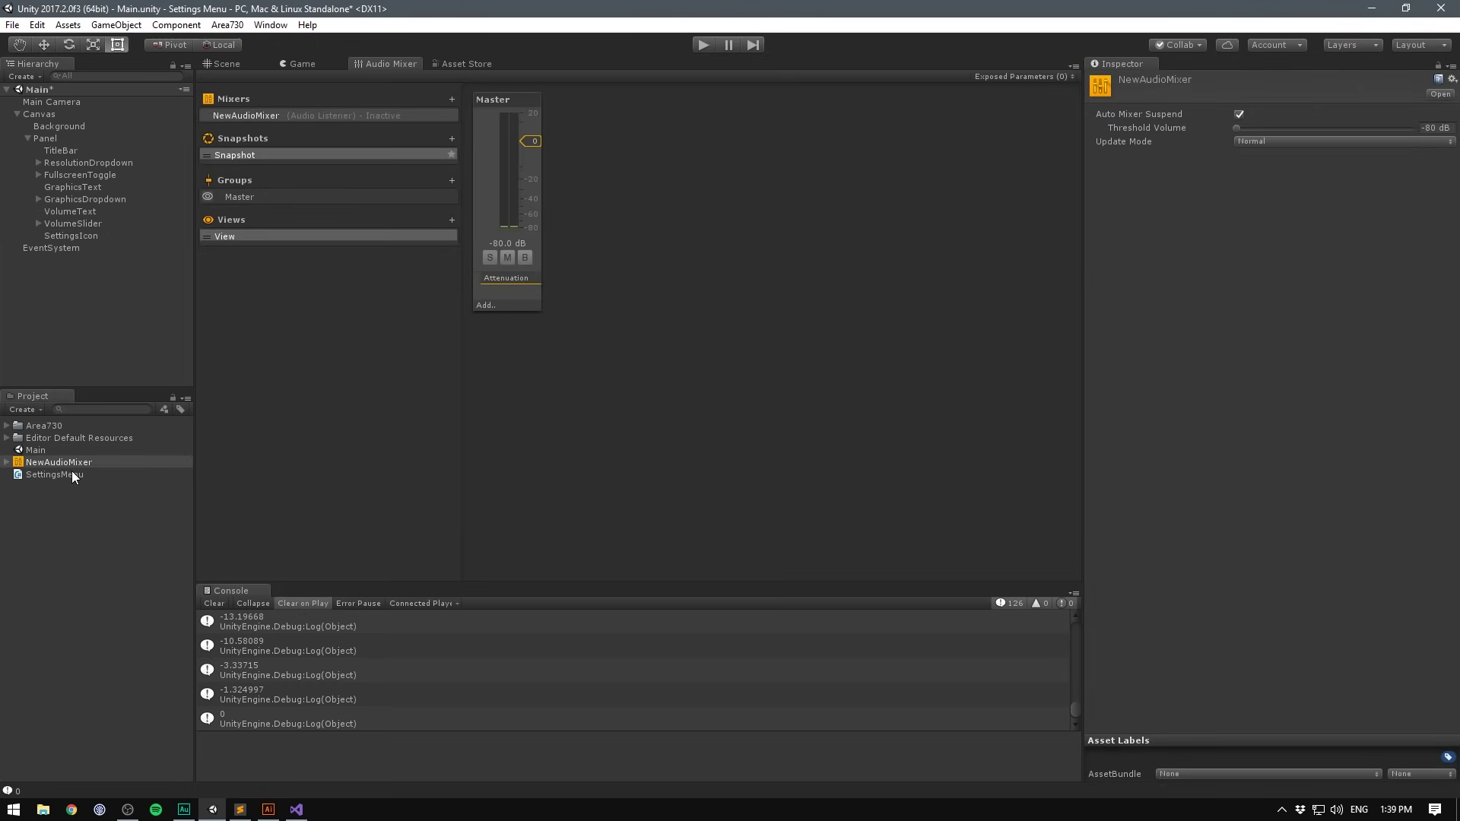
left_click(72, 466)
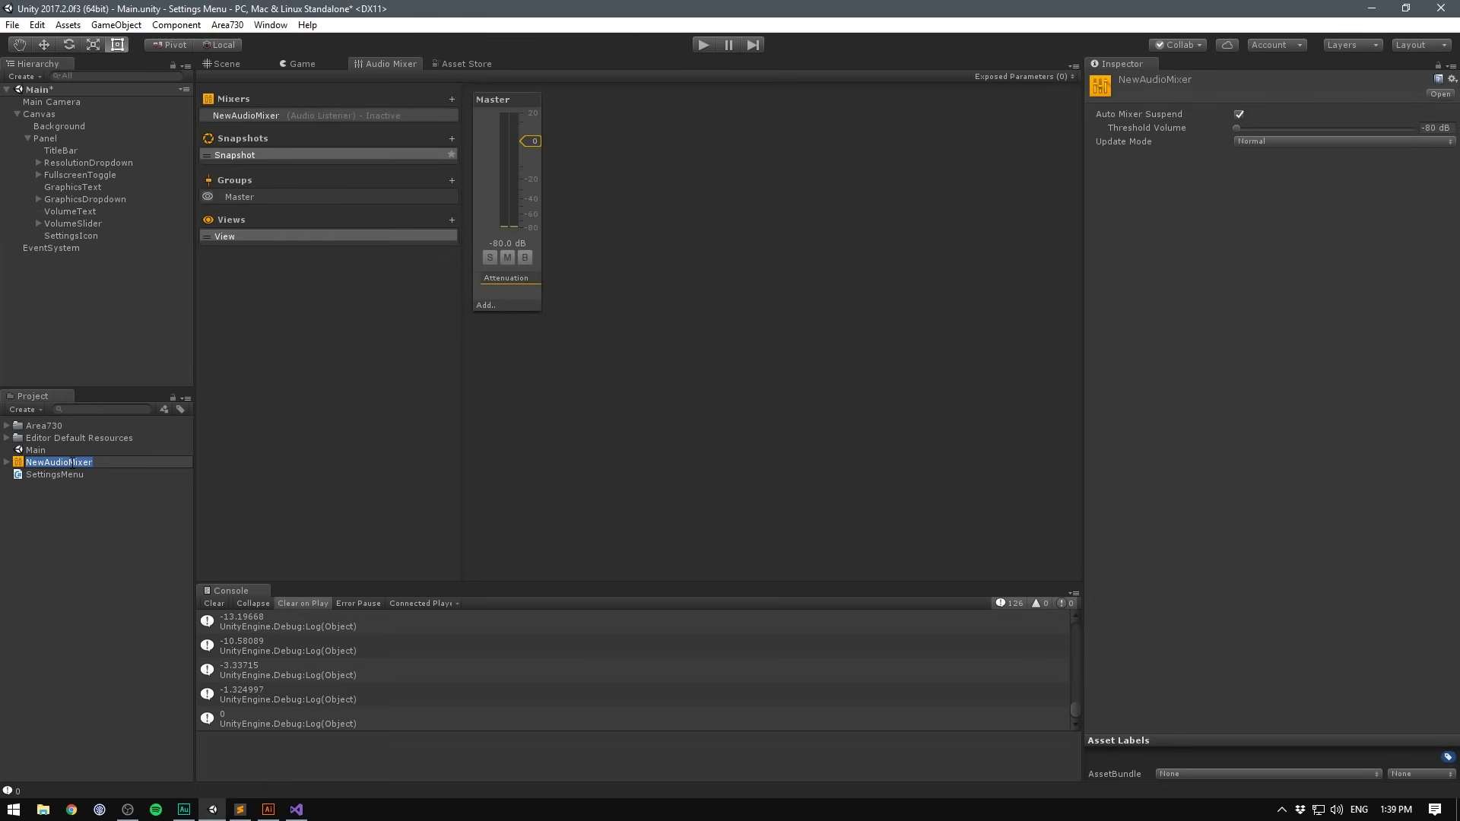
type("MainMixer")
key("Return")
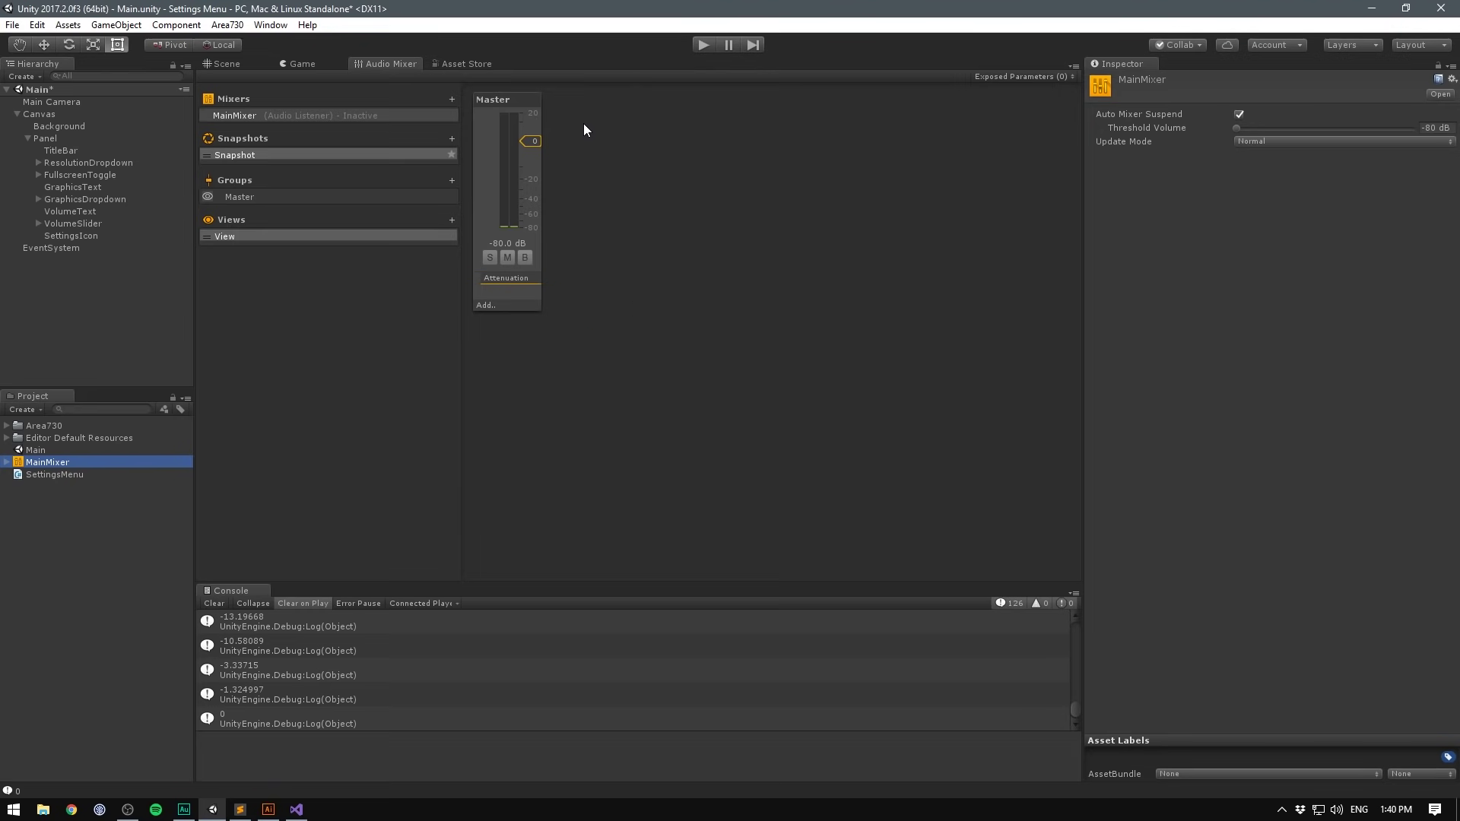
Step: Select MainMixer's Master group and expose its Attenuation Volume parameter to script
left_click(500, 107)
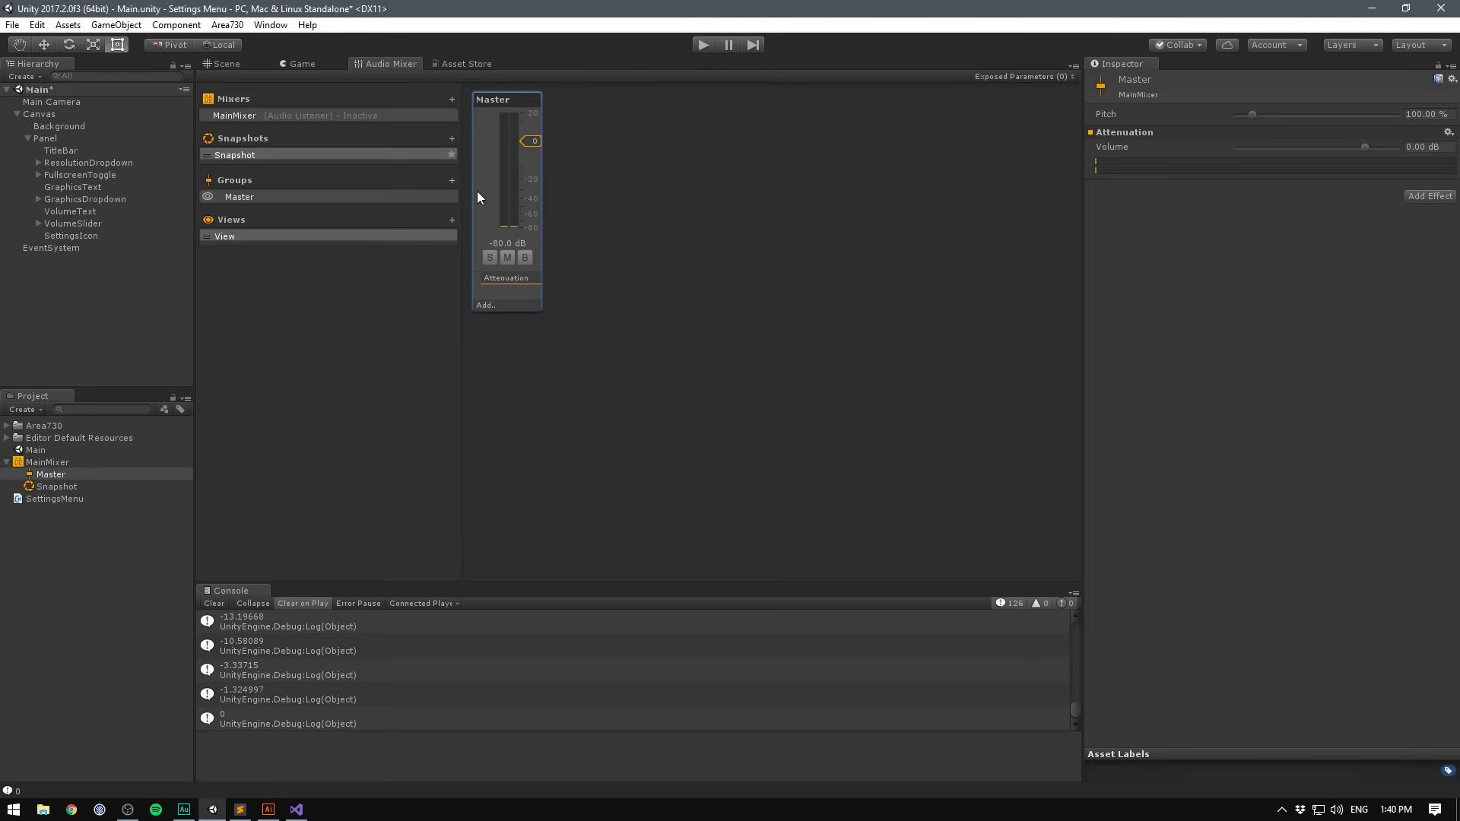
mouse_move(533, 144)
left_mouse_down()
mouse_move(531, 164)
mouse_move(536, 135)
left_mouse_up()
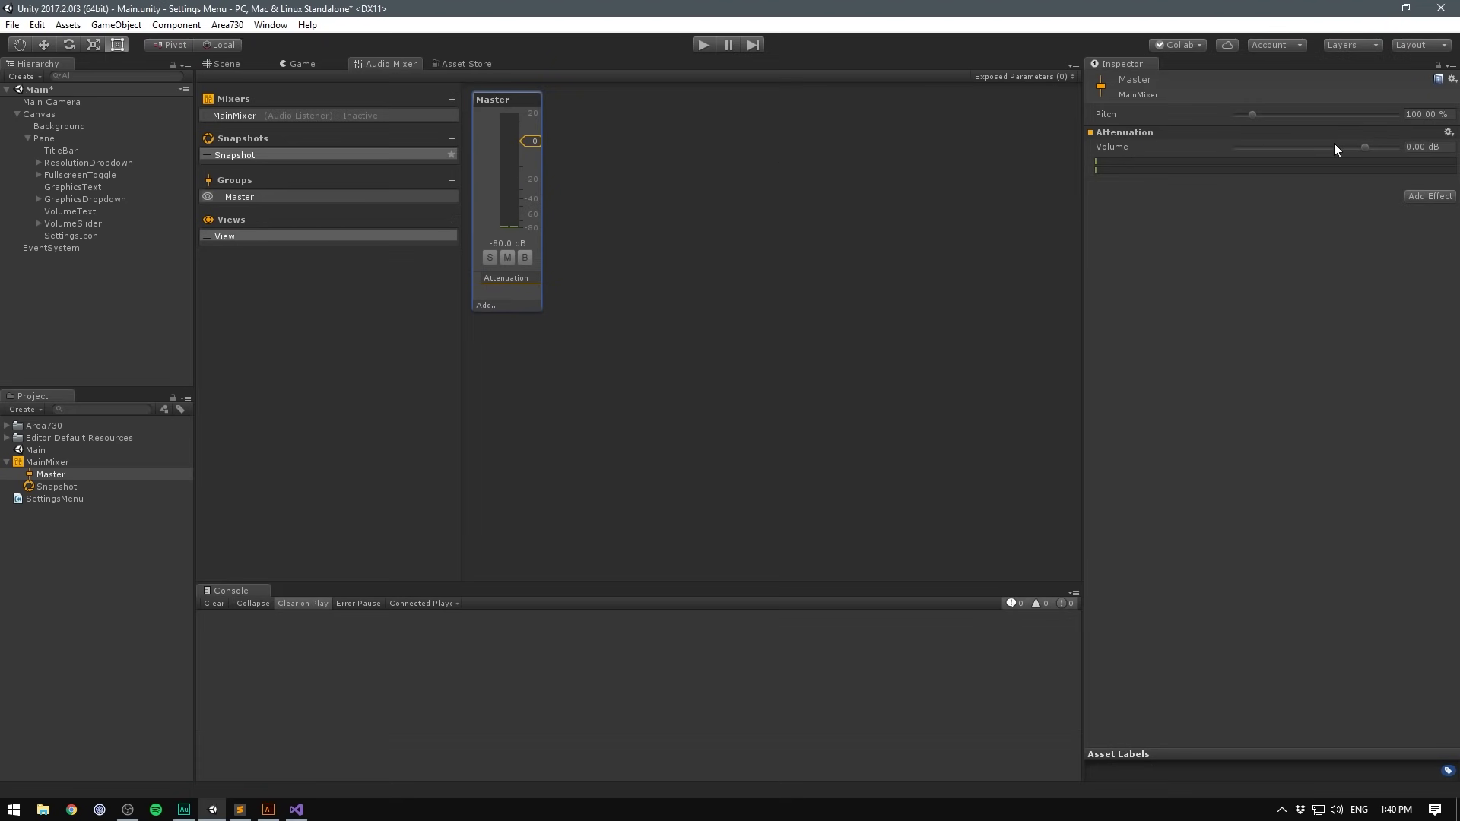
right_click(1126, 148)
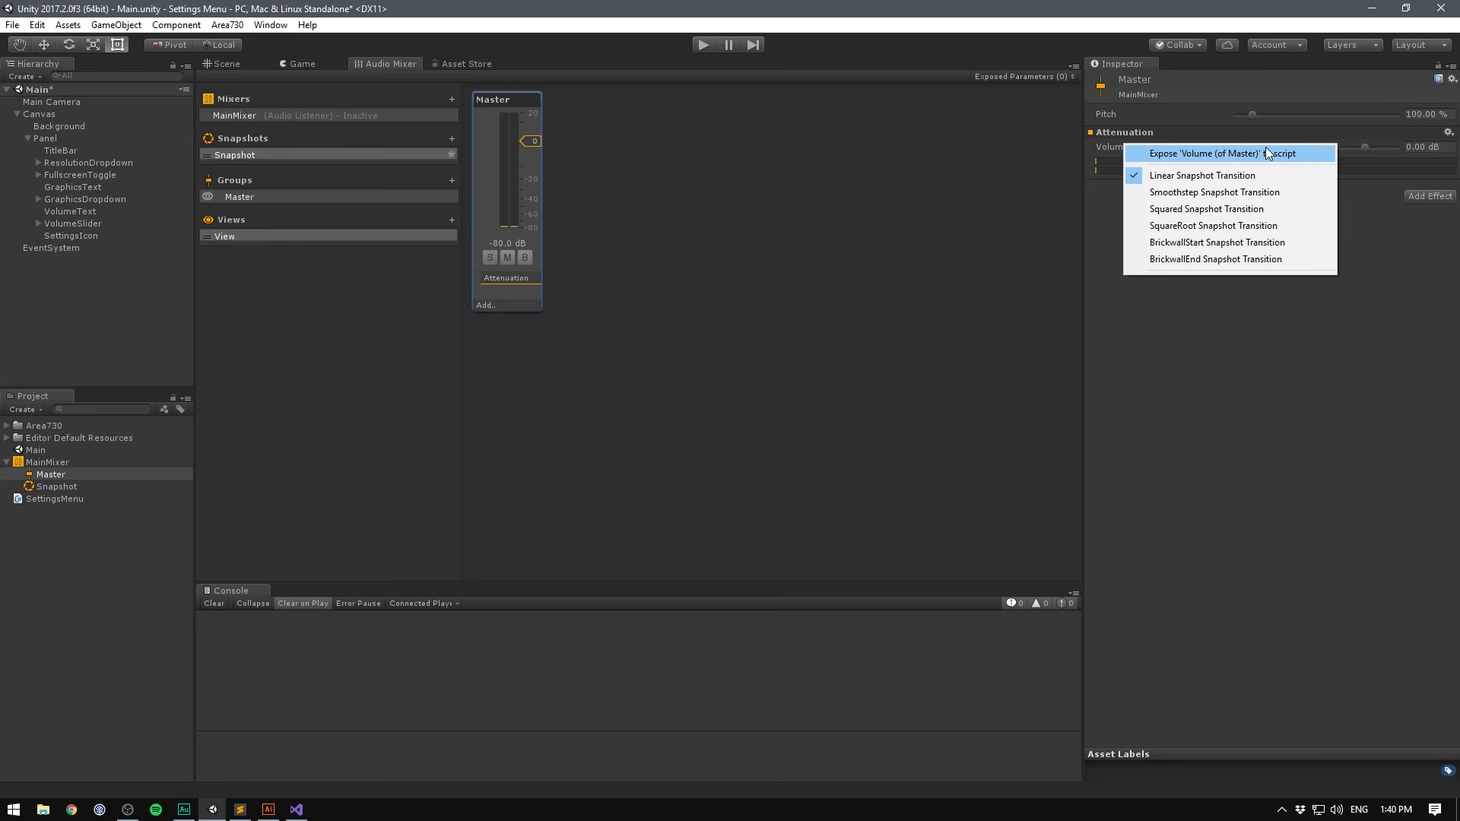
left_click(1318, 154)
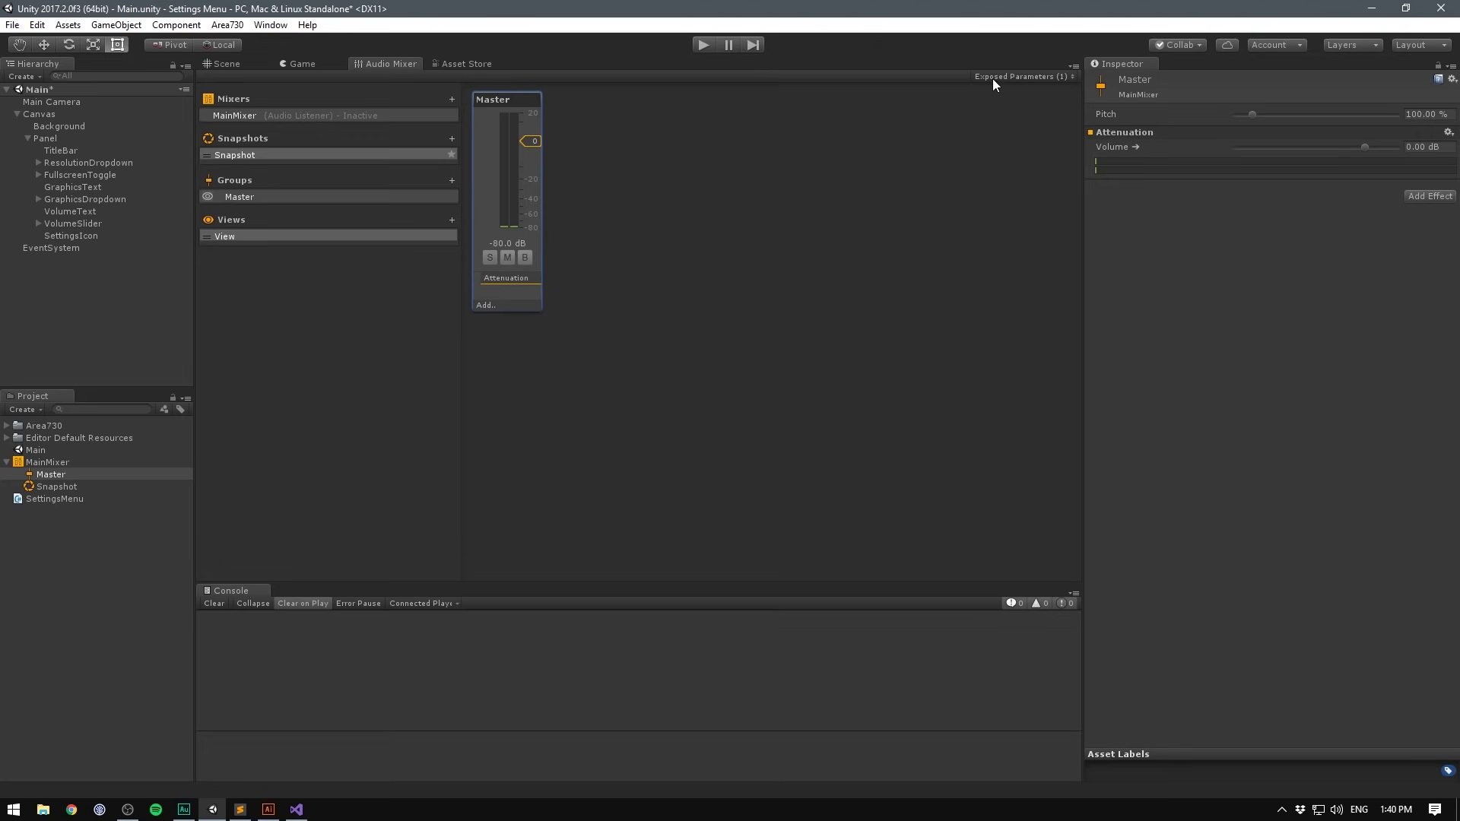
Step: Rename the mixer's exposed parameter MyExposedParam to volume
left_click(1057, 74)
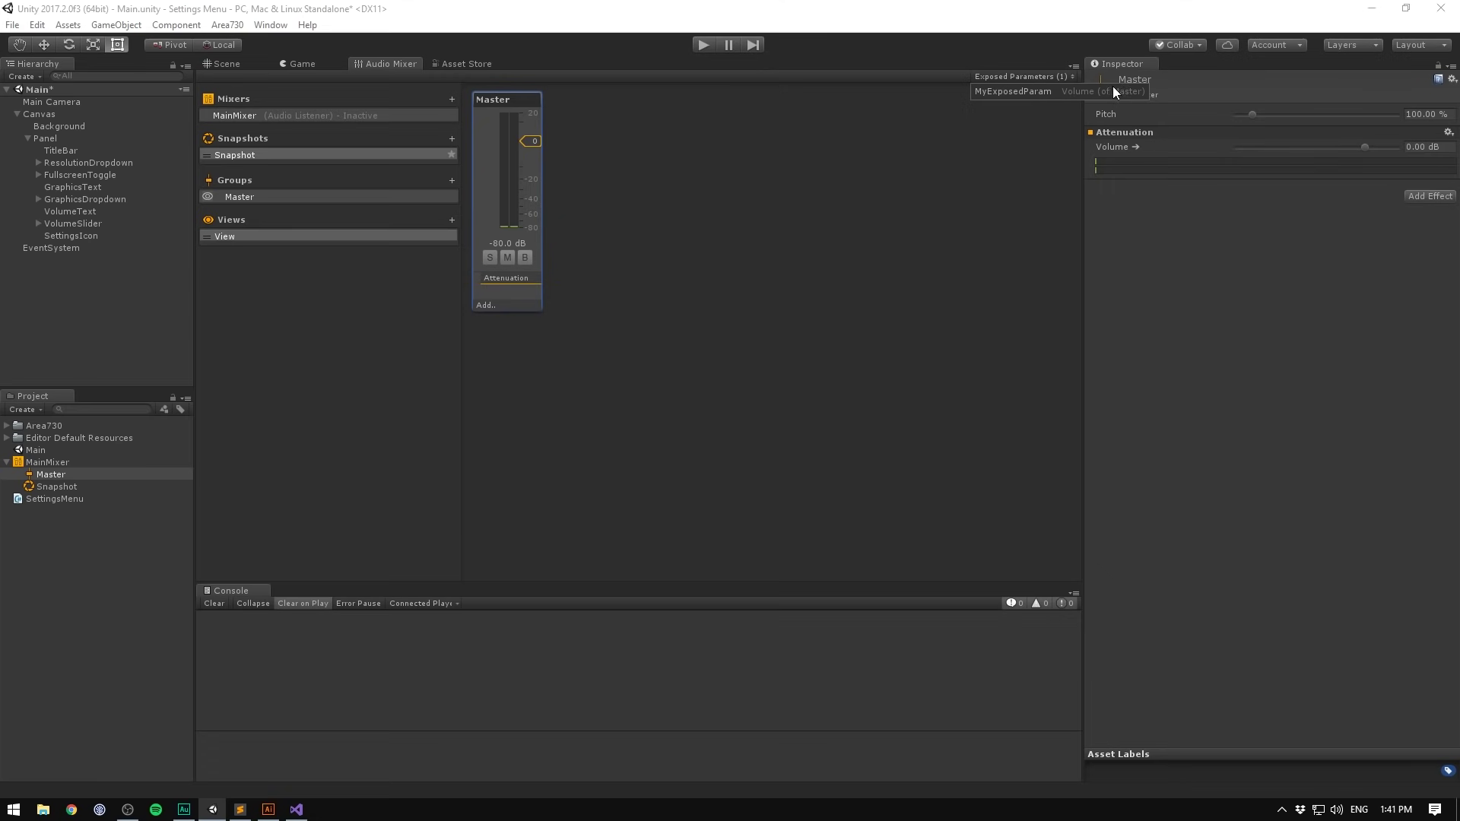
right_click(1019, 90)
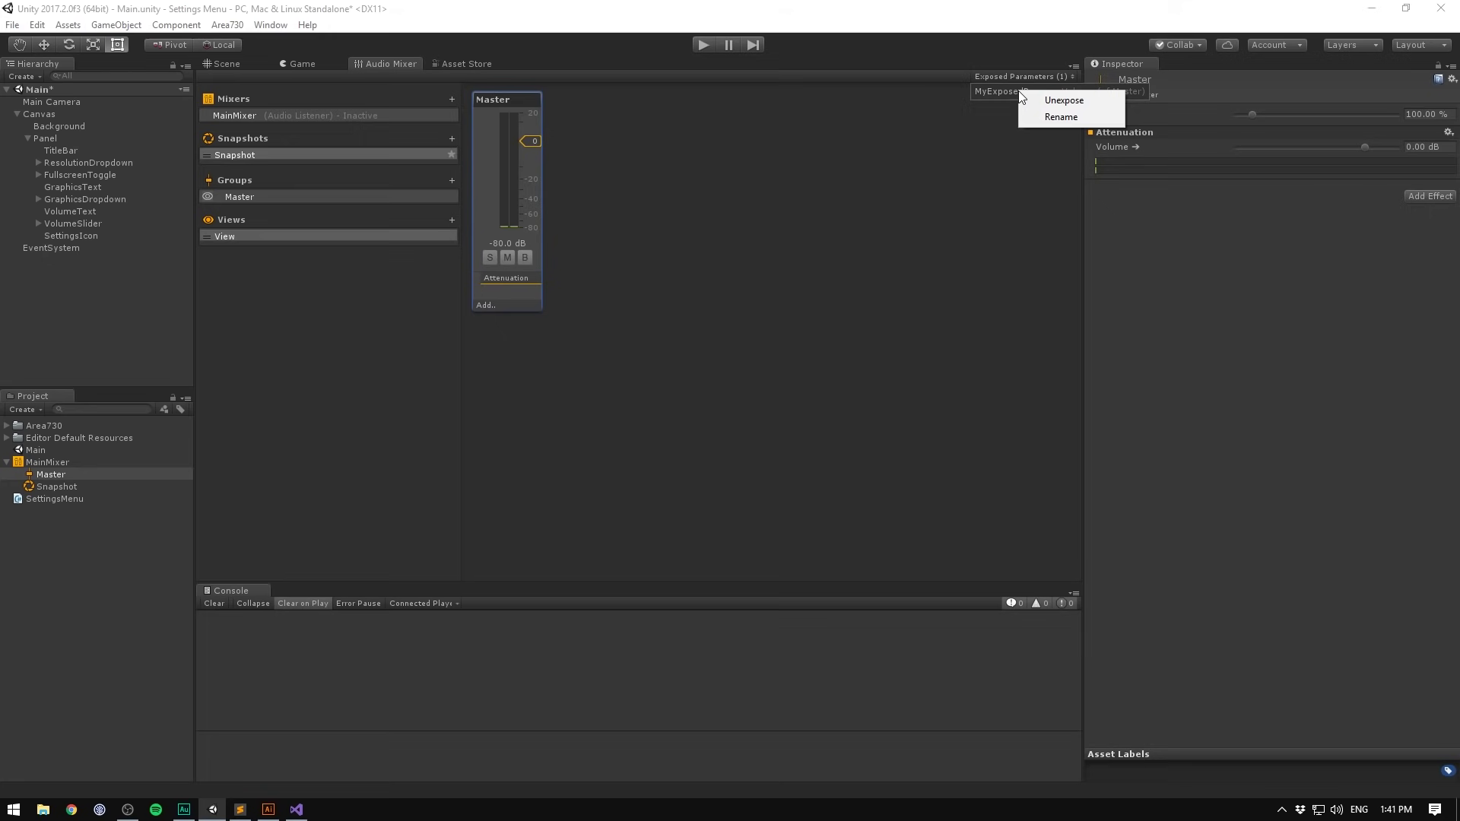
left_click(1051, 117)
type("volume")
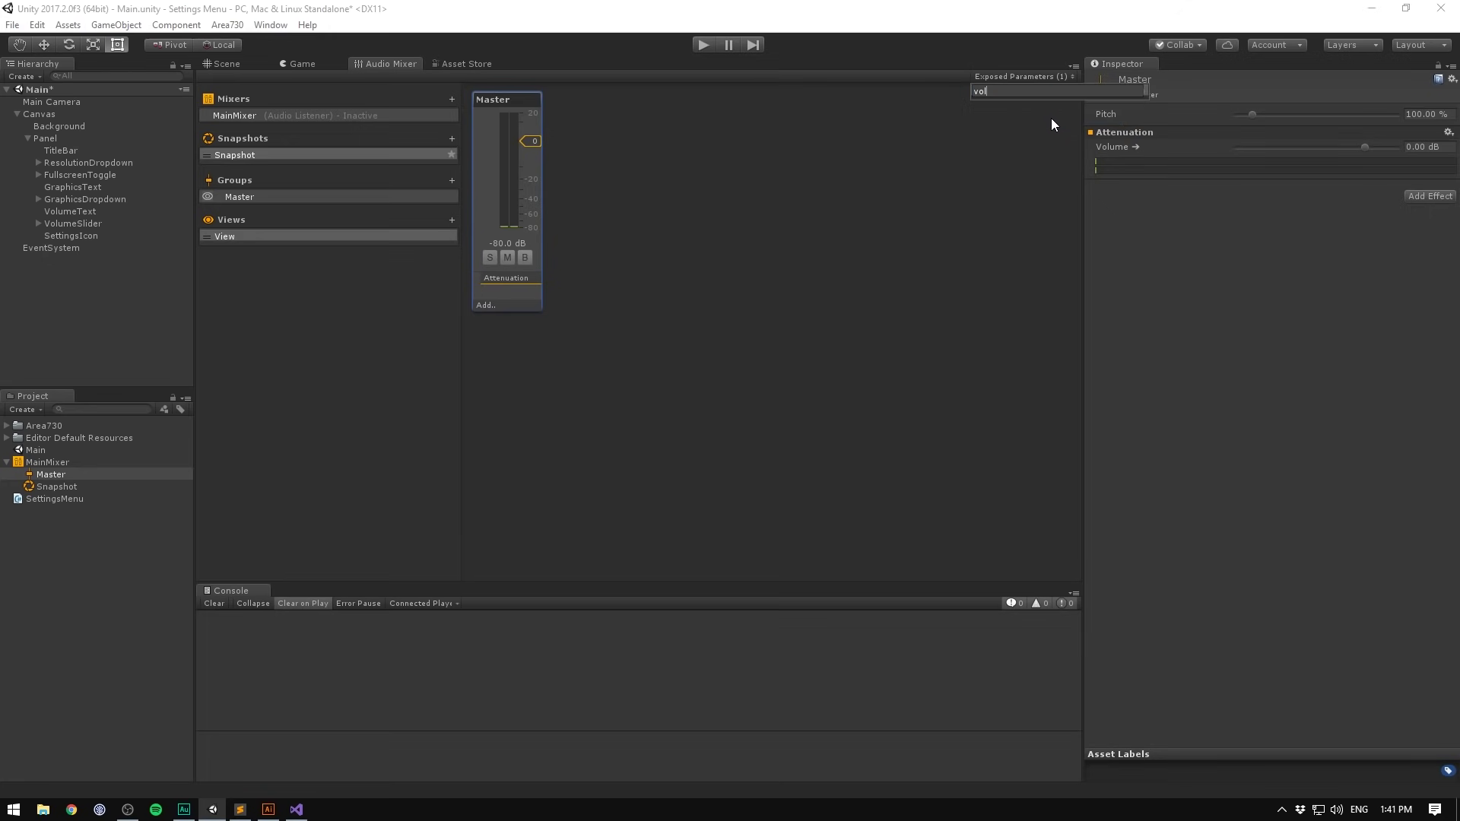
key("Return")
left_click(535, 165)
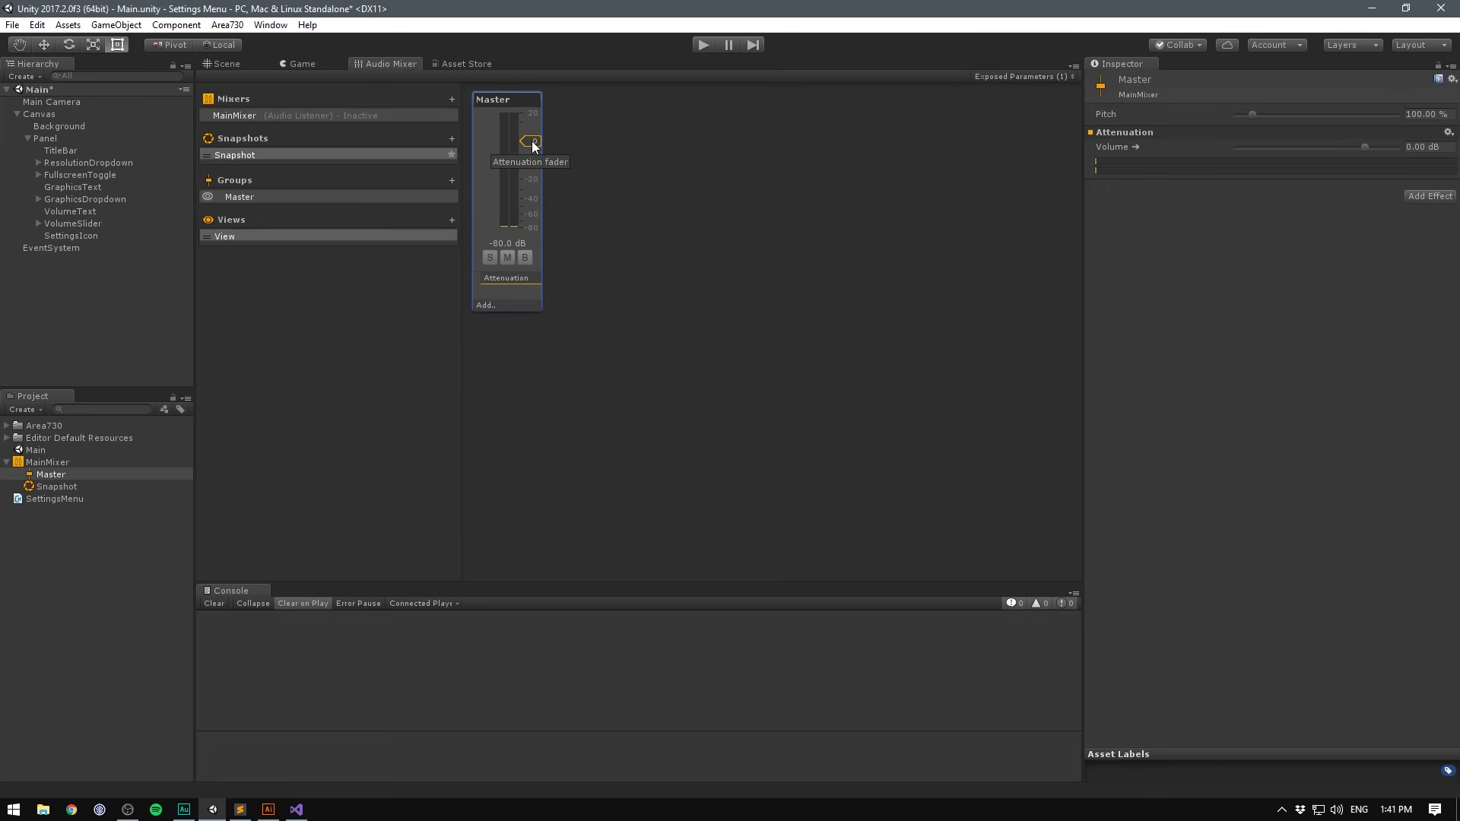
left_click_drag(532, 142, 528, 185)
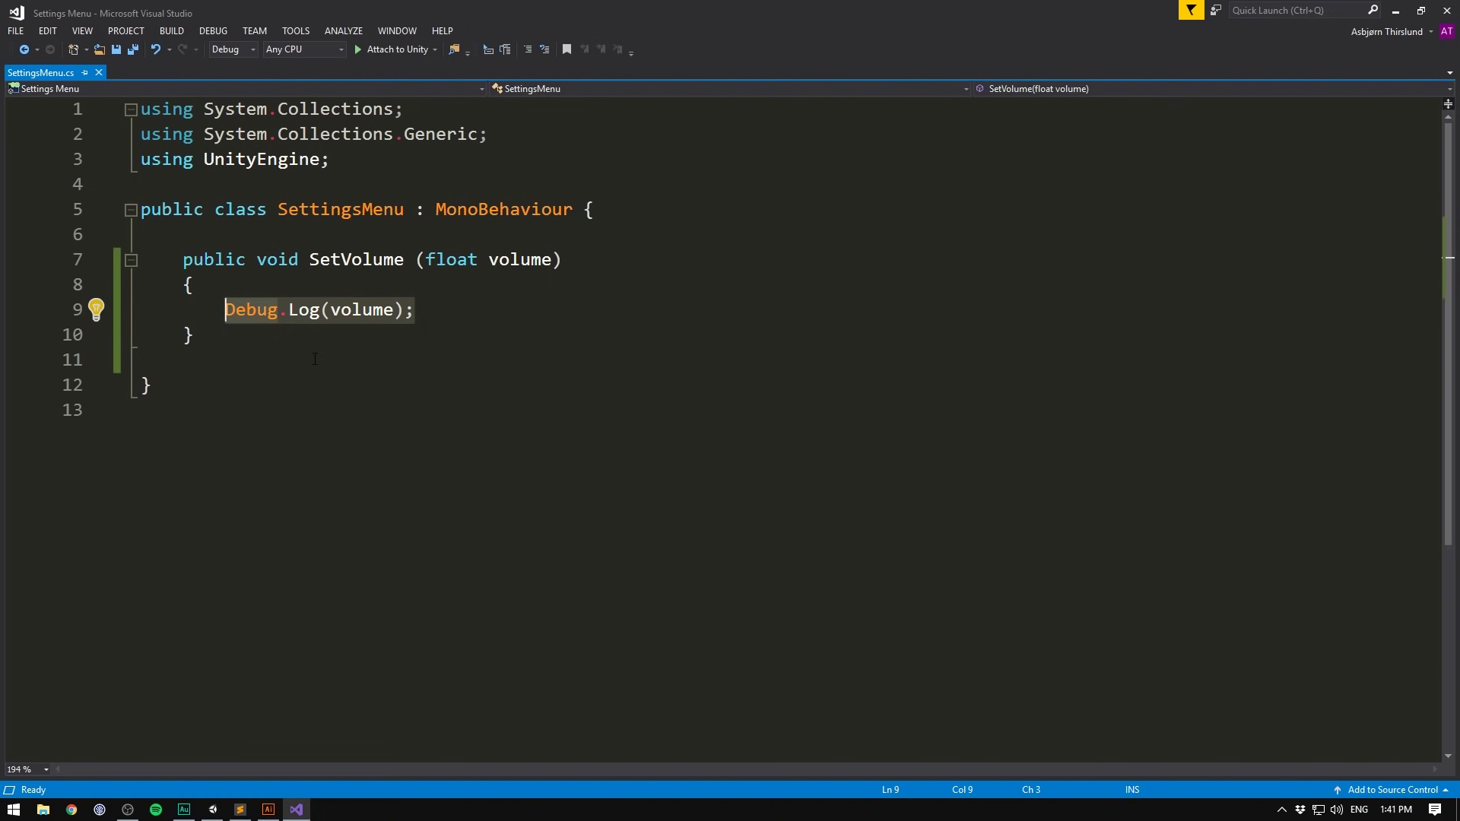
Step: In SettingsMenu.cs, remove the Debug.Log line from SetVolume and begin a public field declaration above the method
key("Delete")
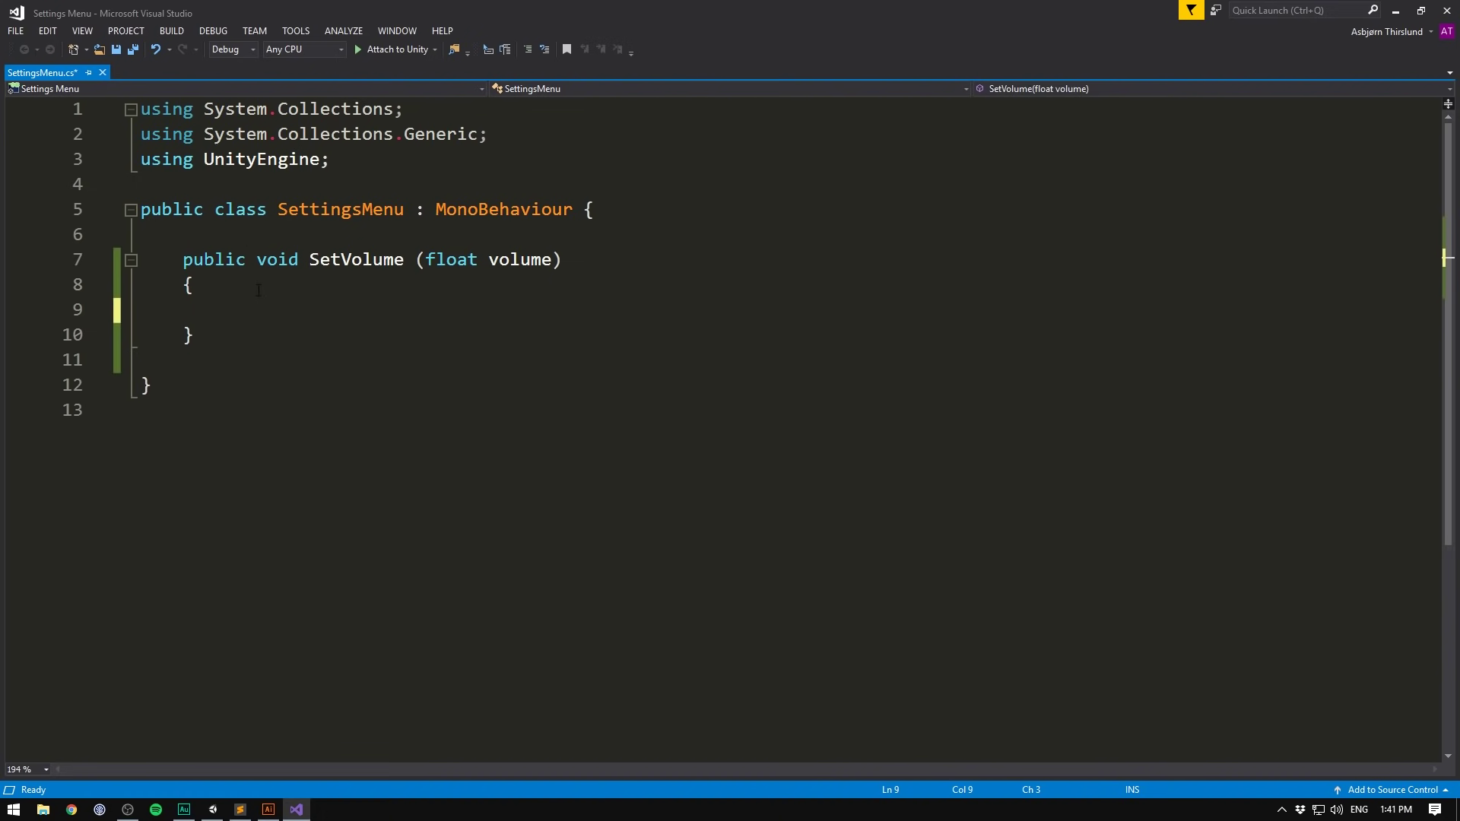
left_click(233, 232)
key("Return")
key("Return")
key("Up")
type("public")
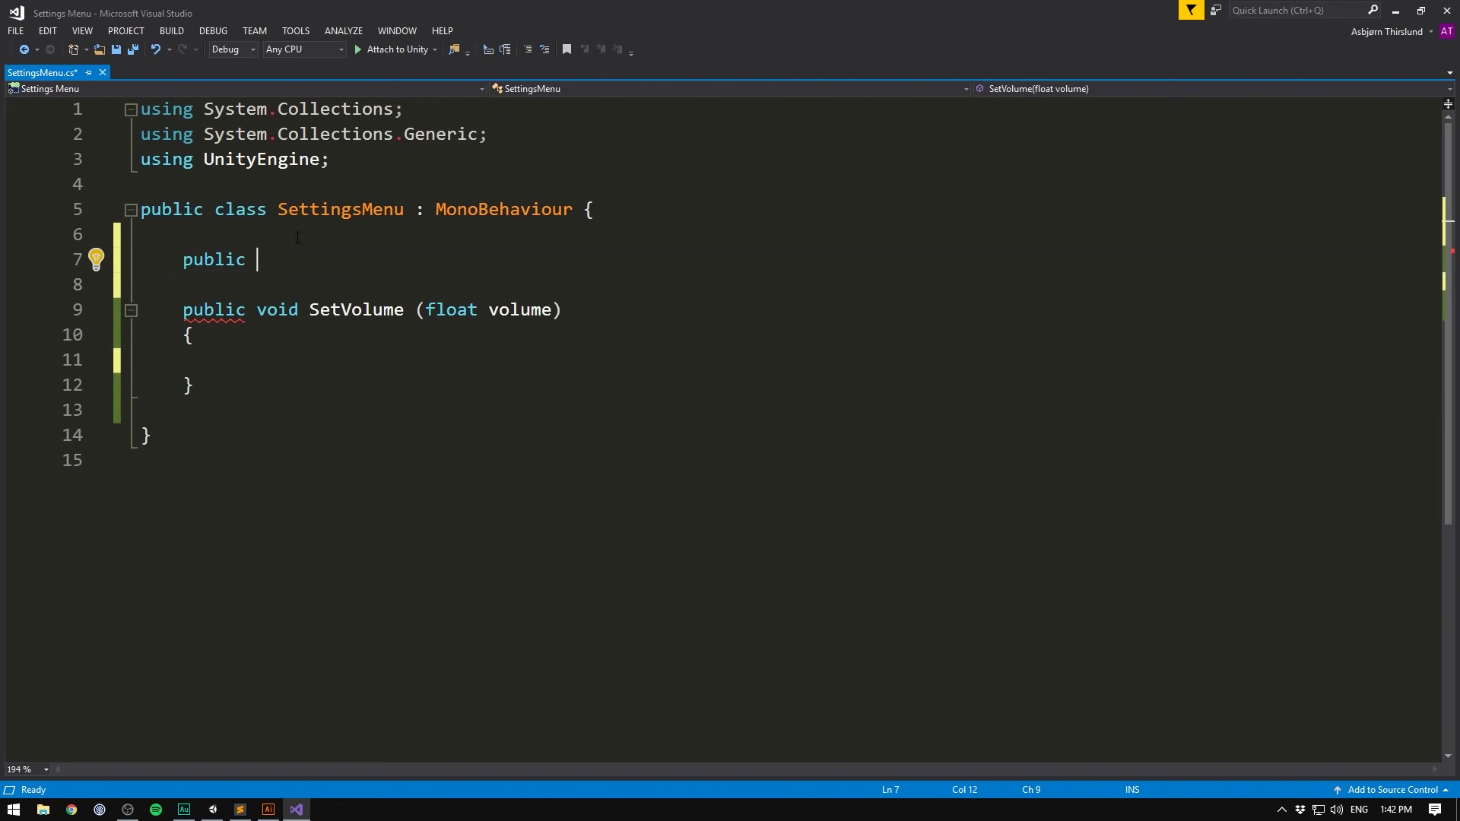
Step: Add using UnityEngine.Audio; below the existing using directives
left_click(336, 161)
key("Return")
type("u")
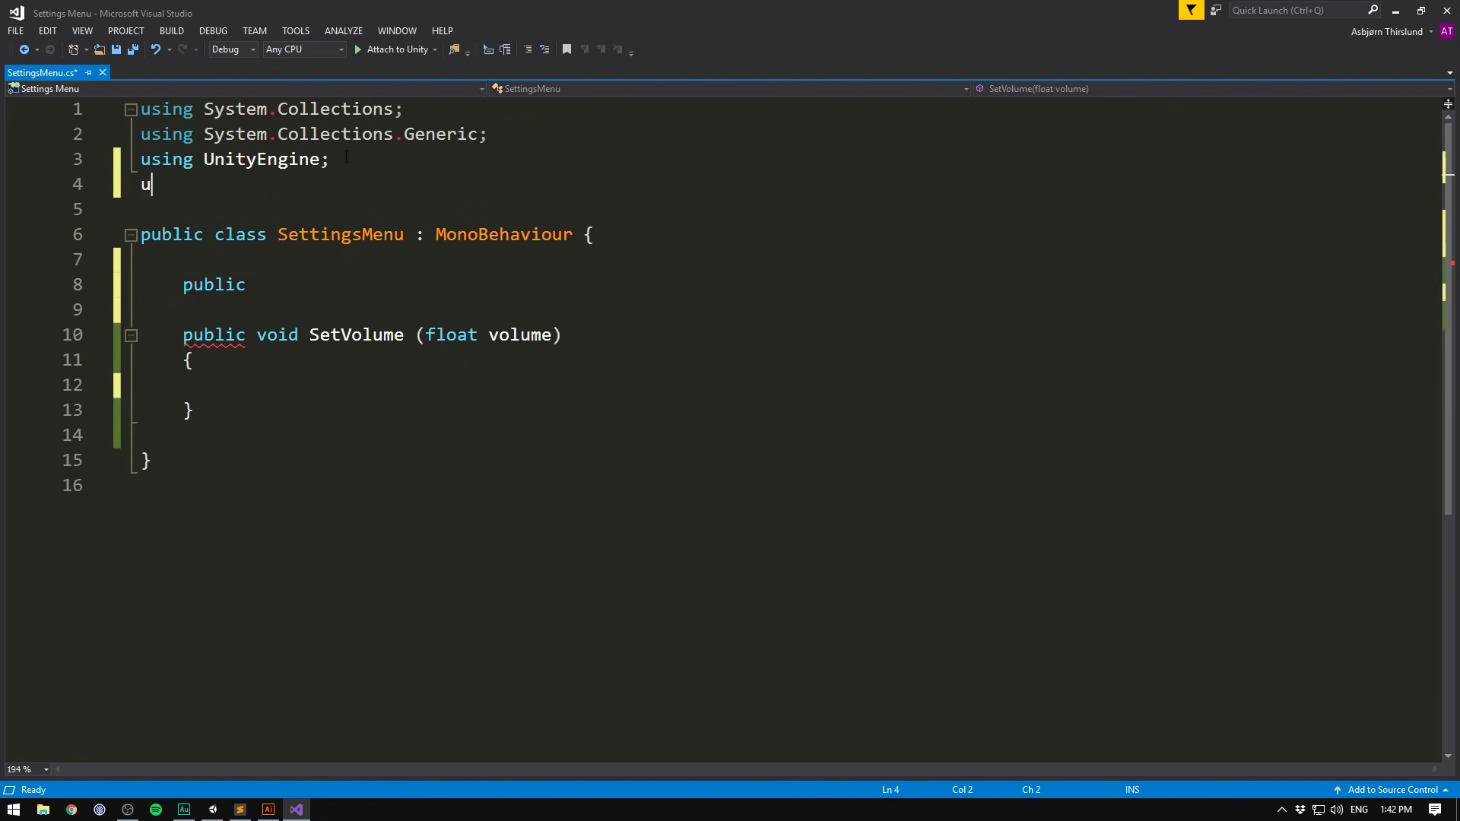
type("sing UnityEngine")
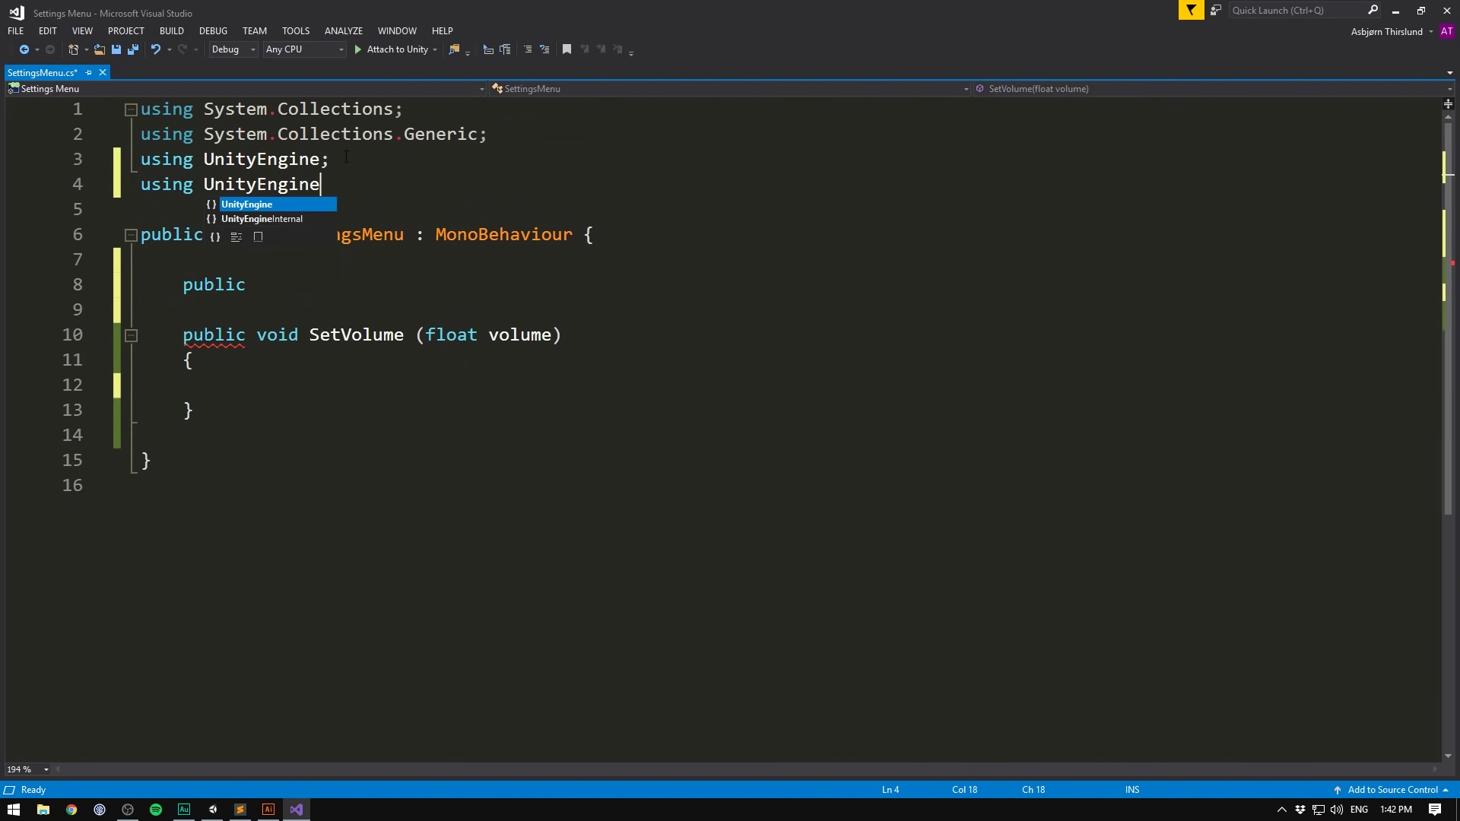
type(".Audio;")
Step: Complete the public field declaration as AudioMixer audioMixer;
left_click(258, 285)
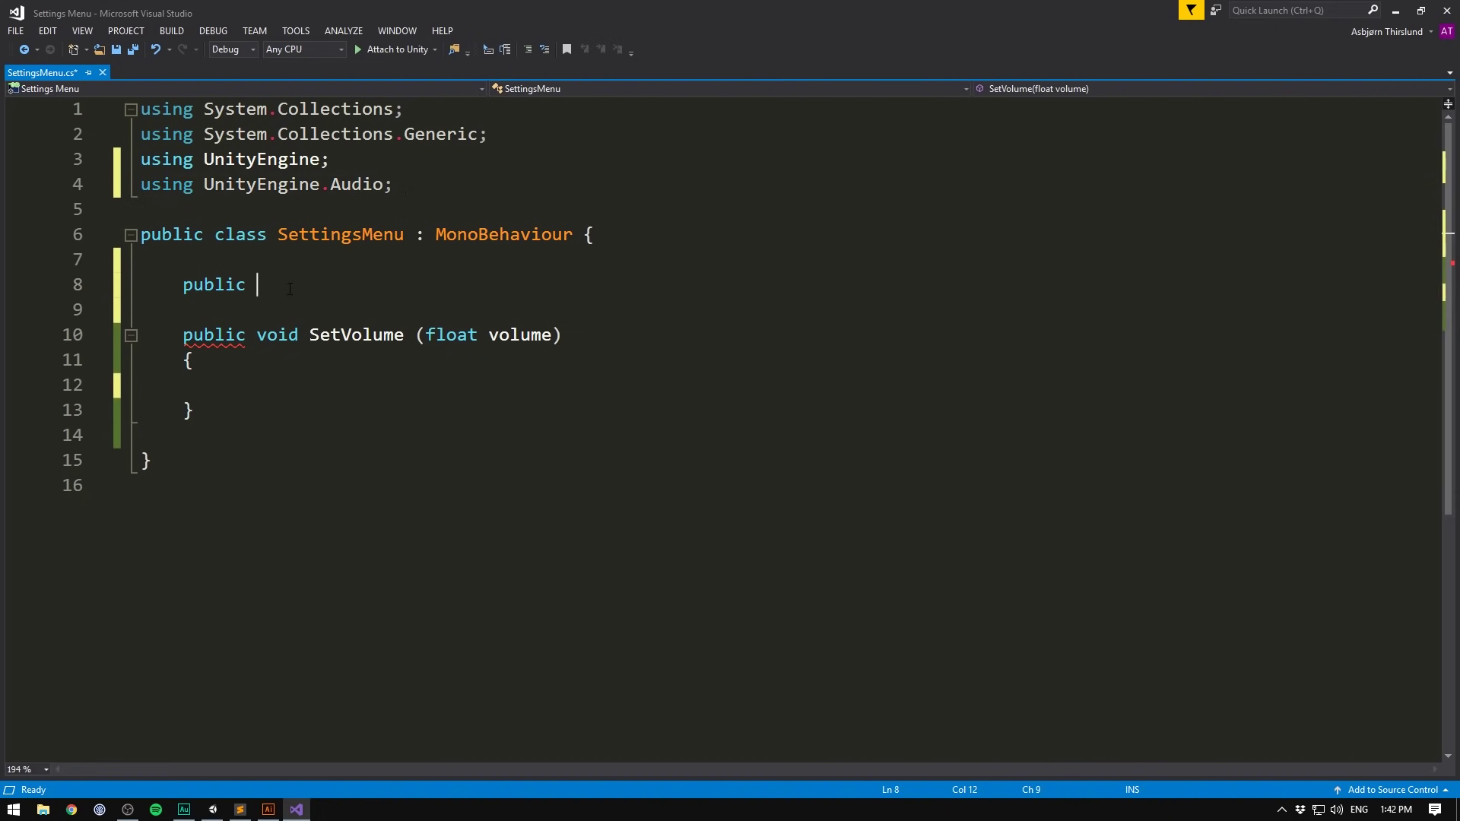
type("AudioMixer ")
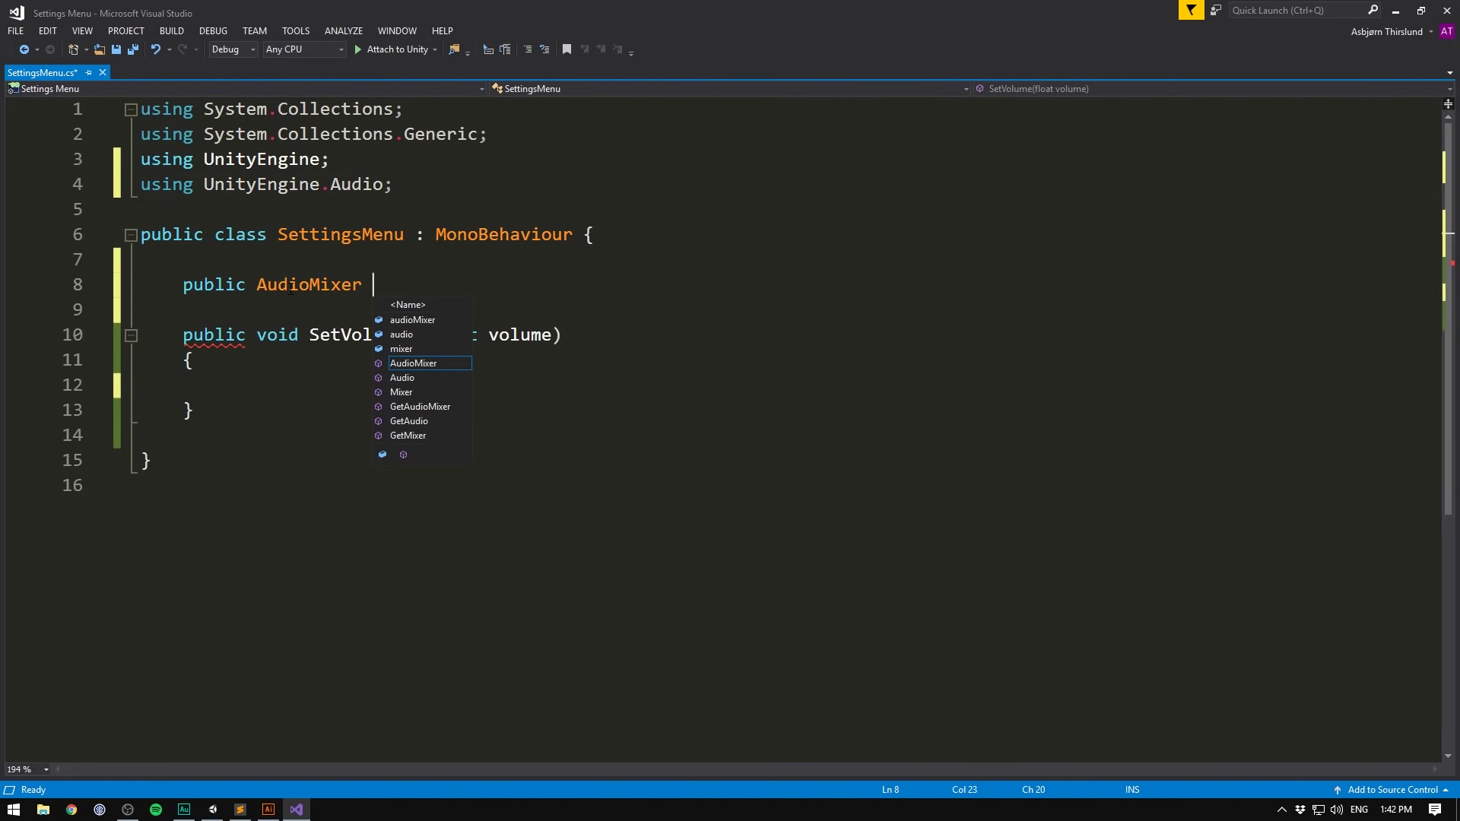
type("audioMixer;")
Step: In the SetVolume body, start an audioMixer.SetFloat call with "volume" as the parameter name
left_click(318, 382)
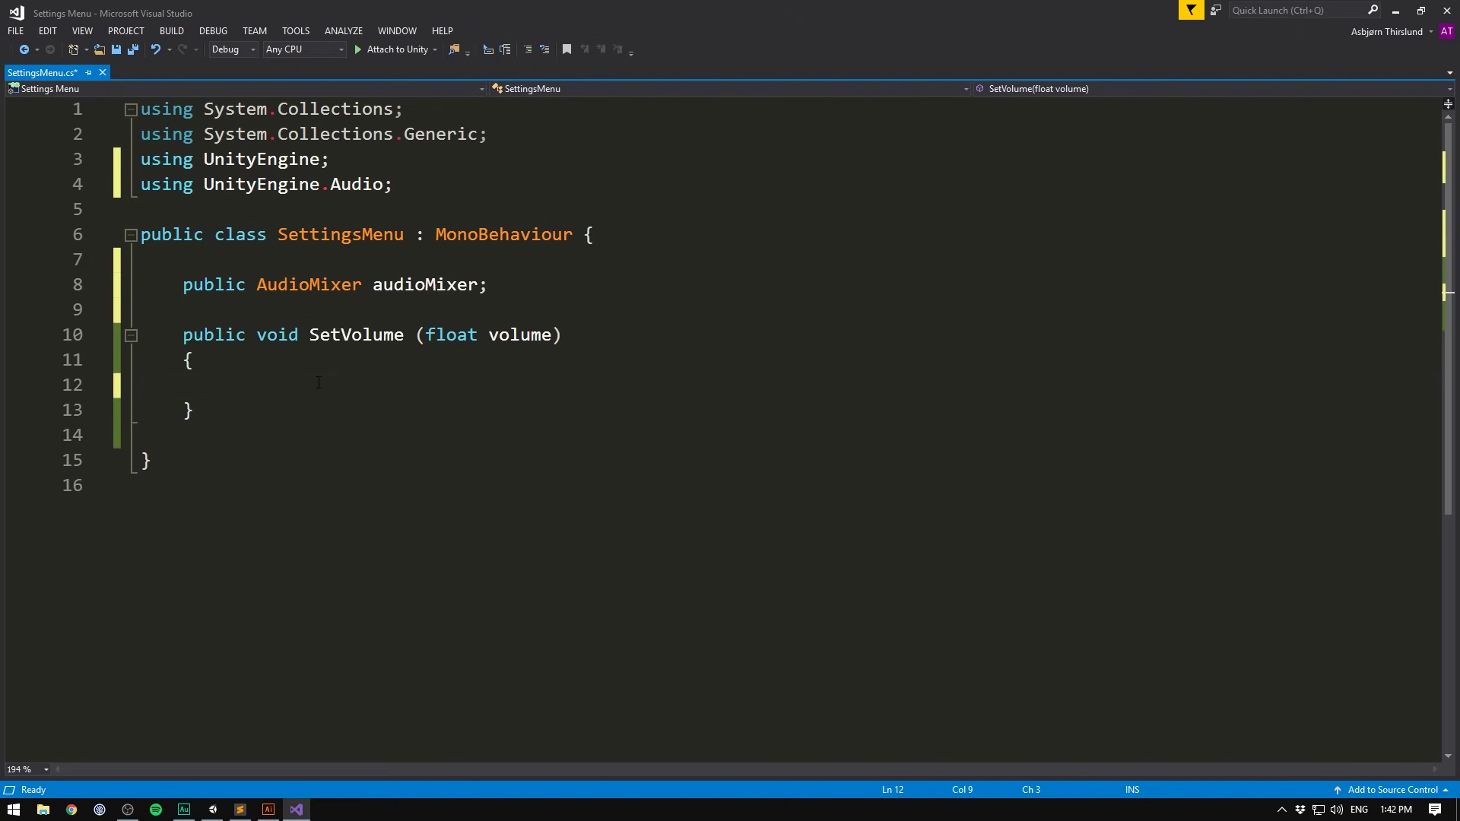
type("audio")
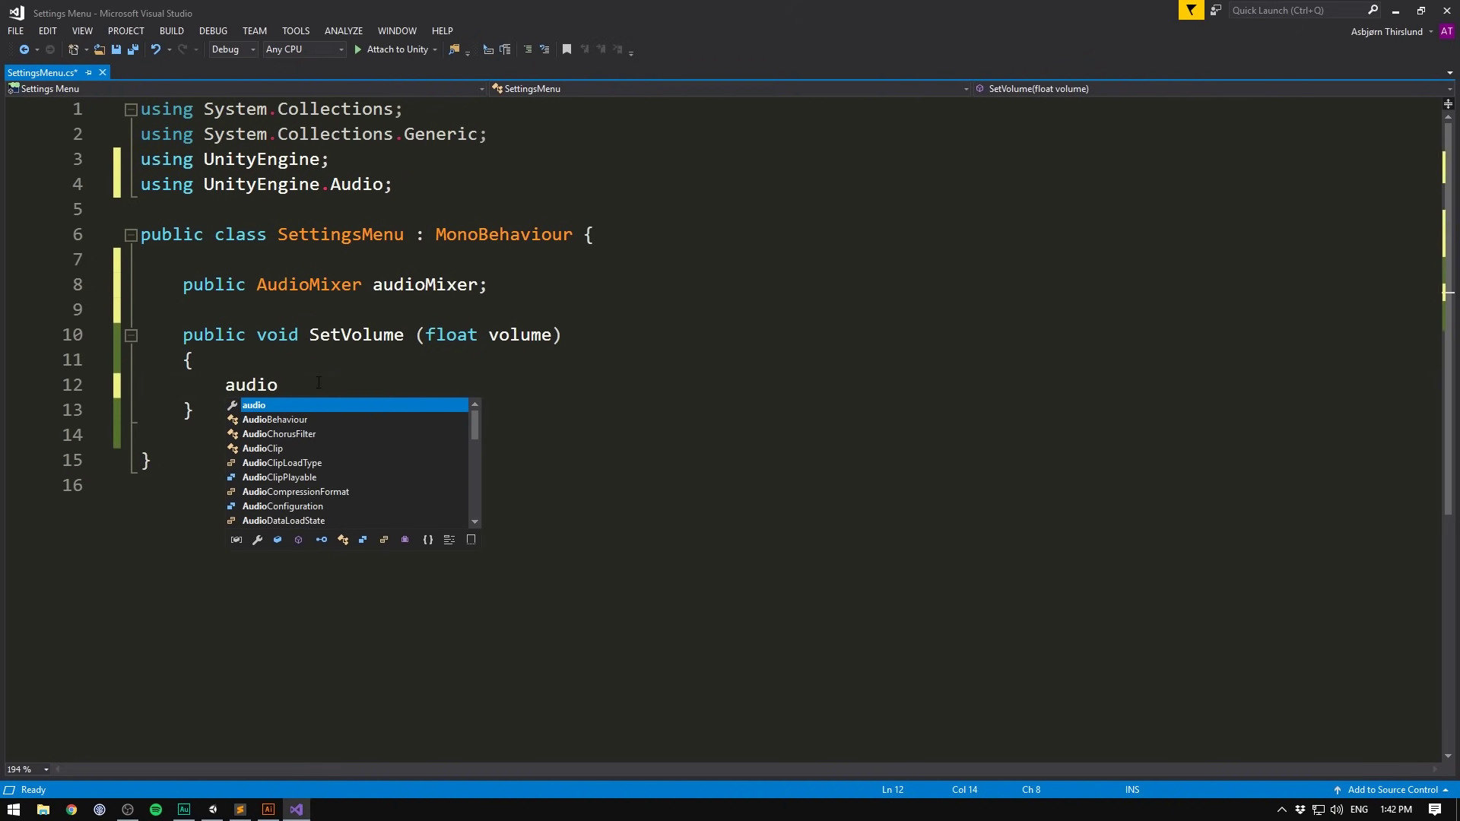
type("Mixer.SetFloat(\"")
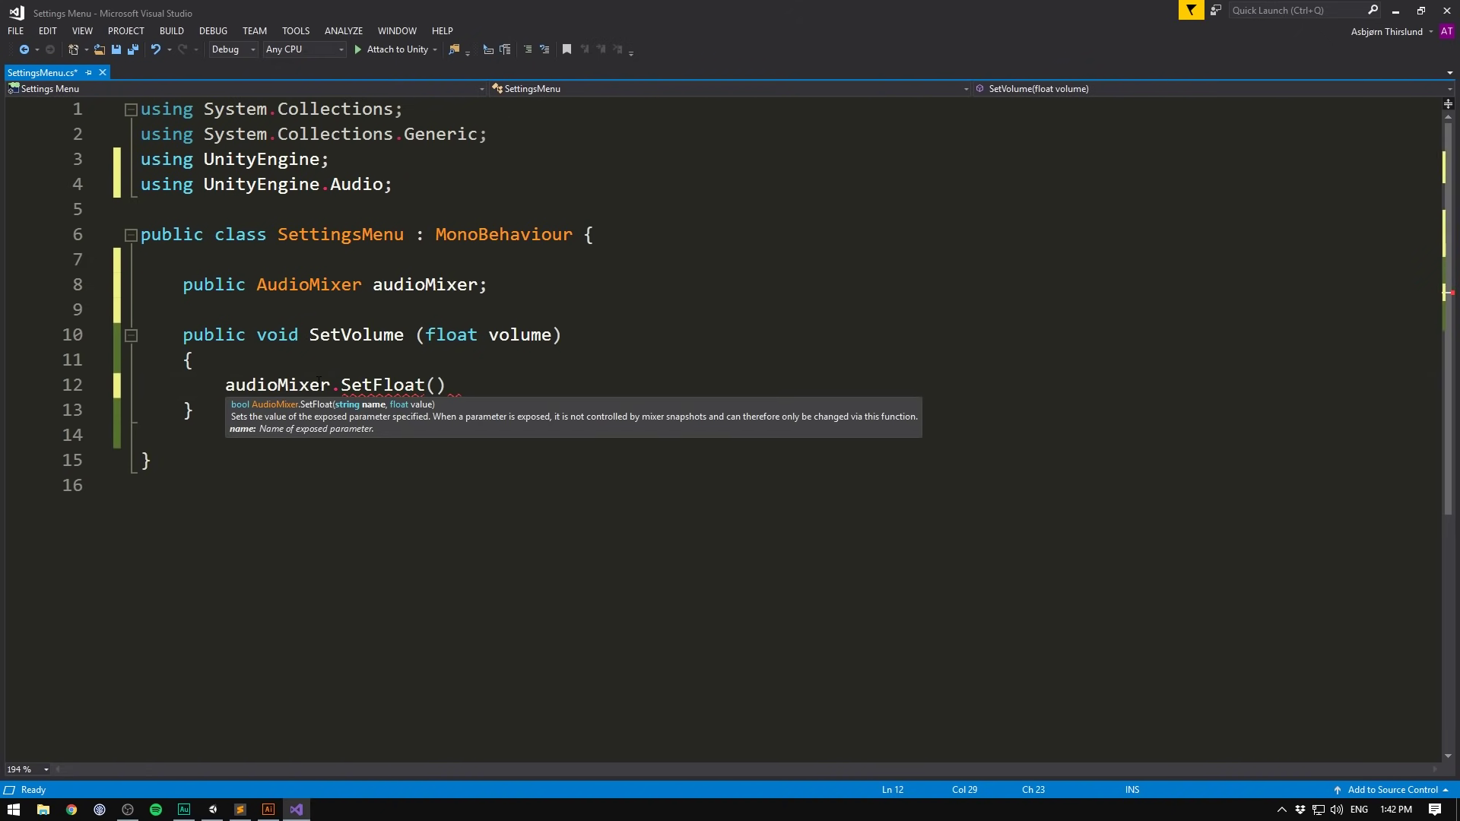
type("volume")
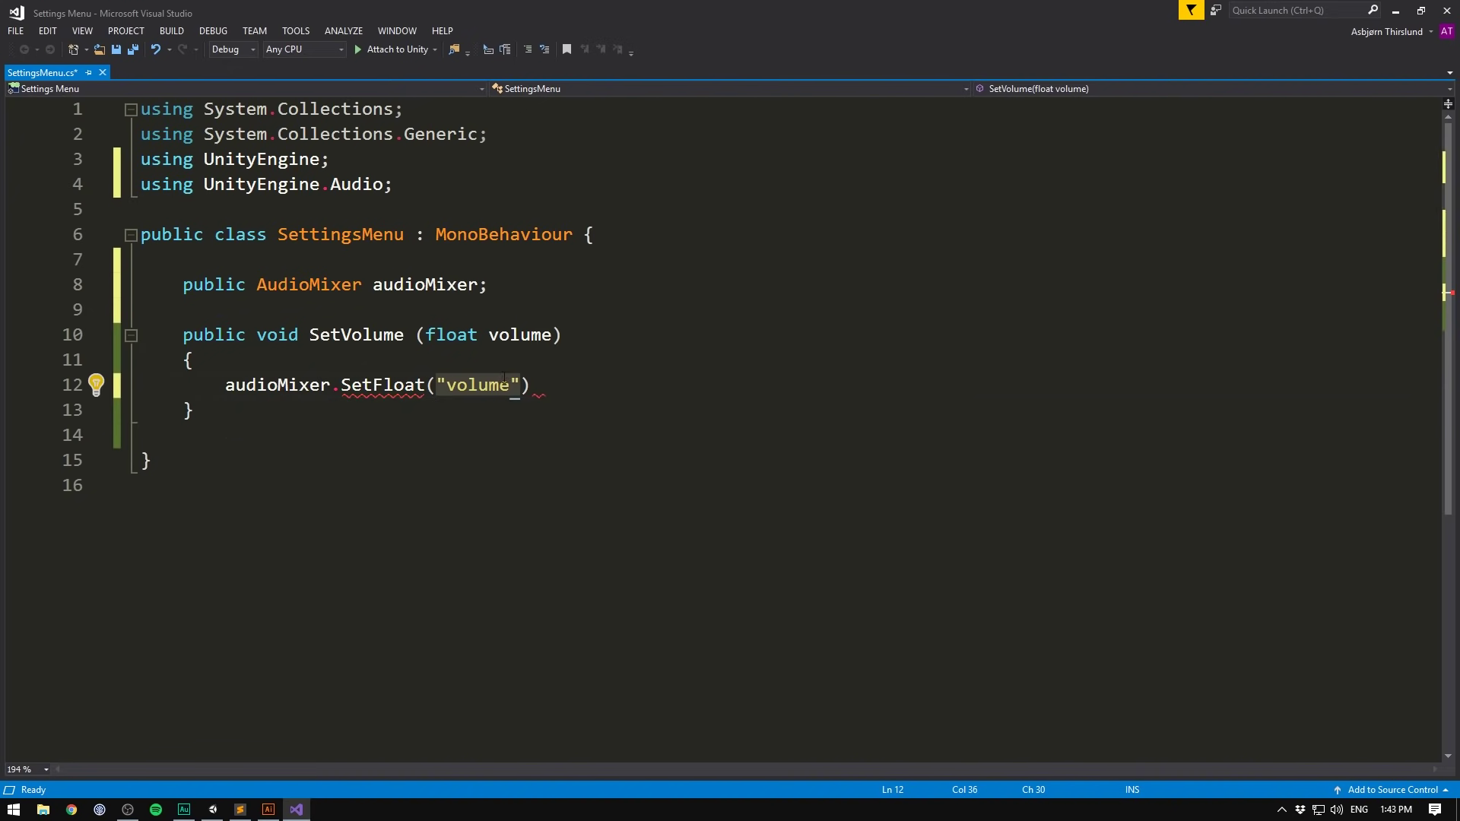
Step: Switch to Unity and check the name of the exposed parameter in the Audio Mixer
left_click(298, 810)
left_click(1039, 71)
right_click(1041, 91)
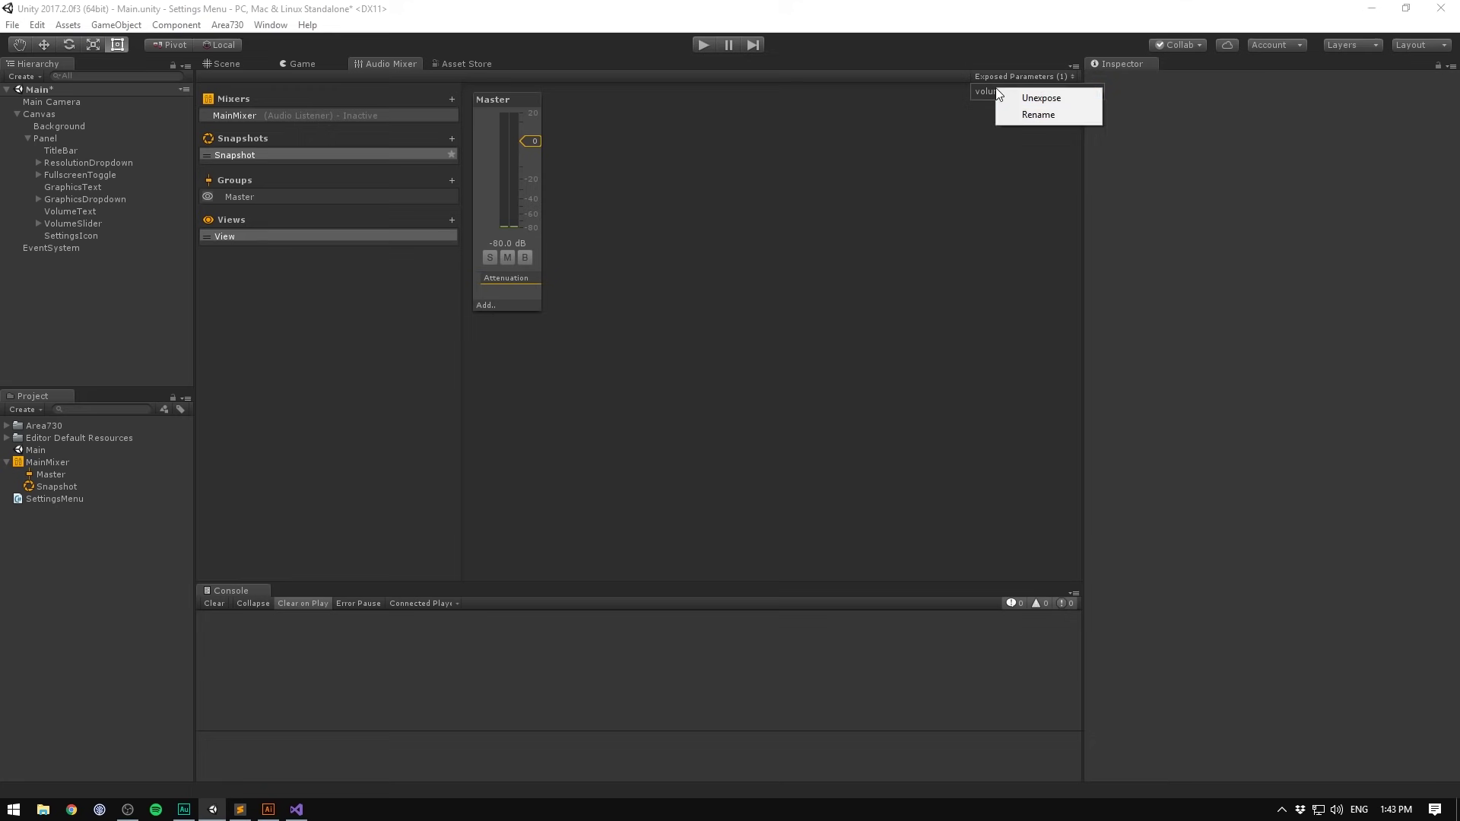
left_click(1065, 112)
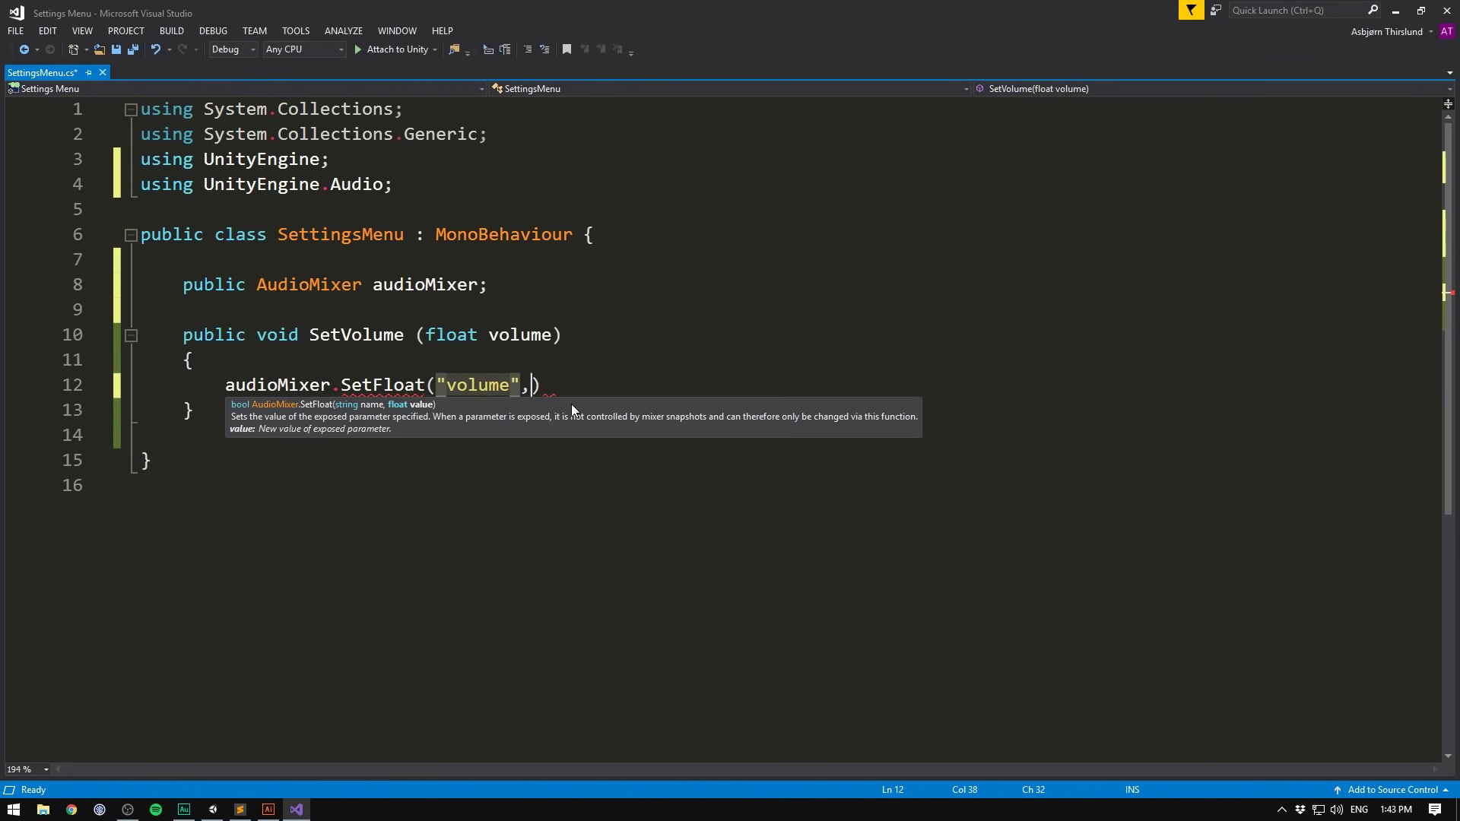
Step: Back in Visual Studio, pass volume as the second SetFloat argument, end the statement and save the script
type(", volume);")
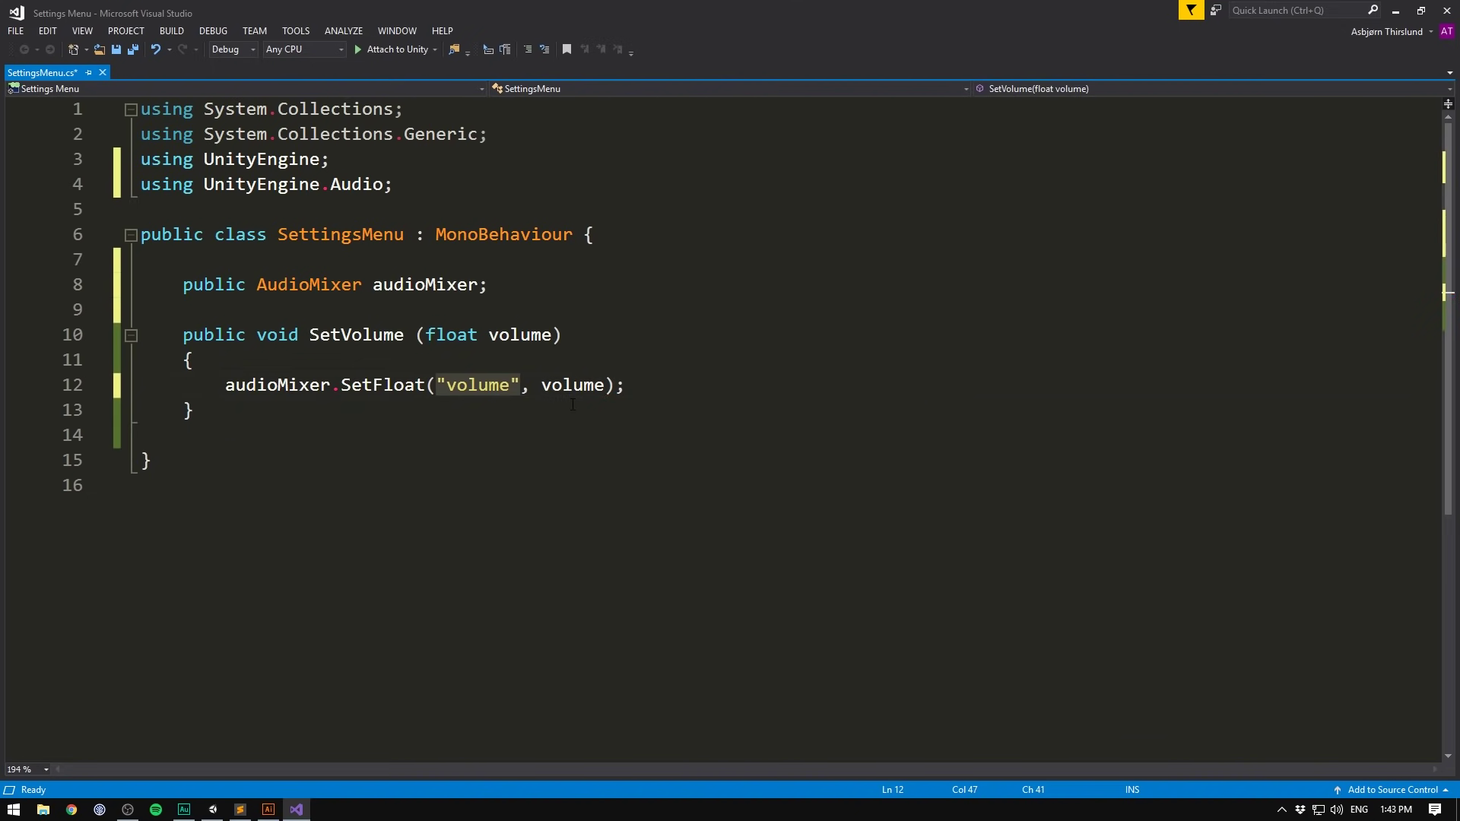
key("ctrl+s")
Step: In Unity, dock the Audio Mixer side by side with the Game view and assign MainMixer to the Canvas's Settings Menu Audio Mixer field
key("alt+Tab")
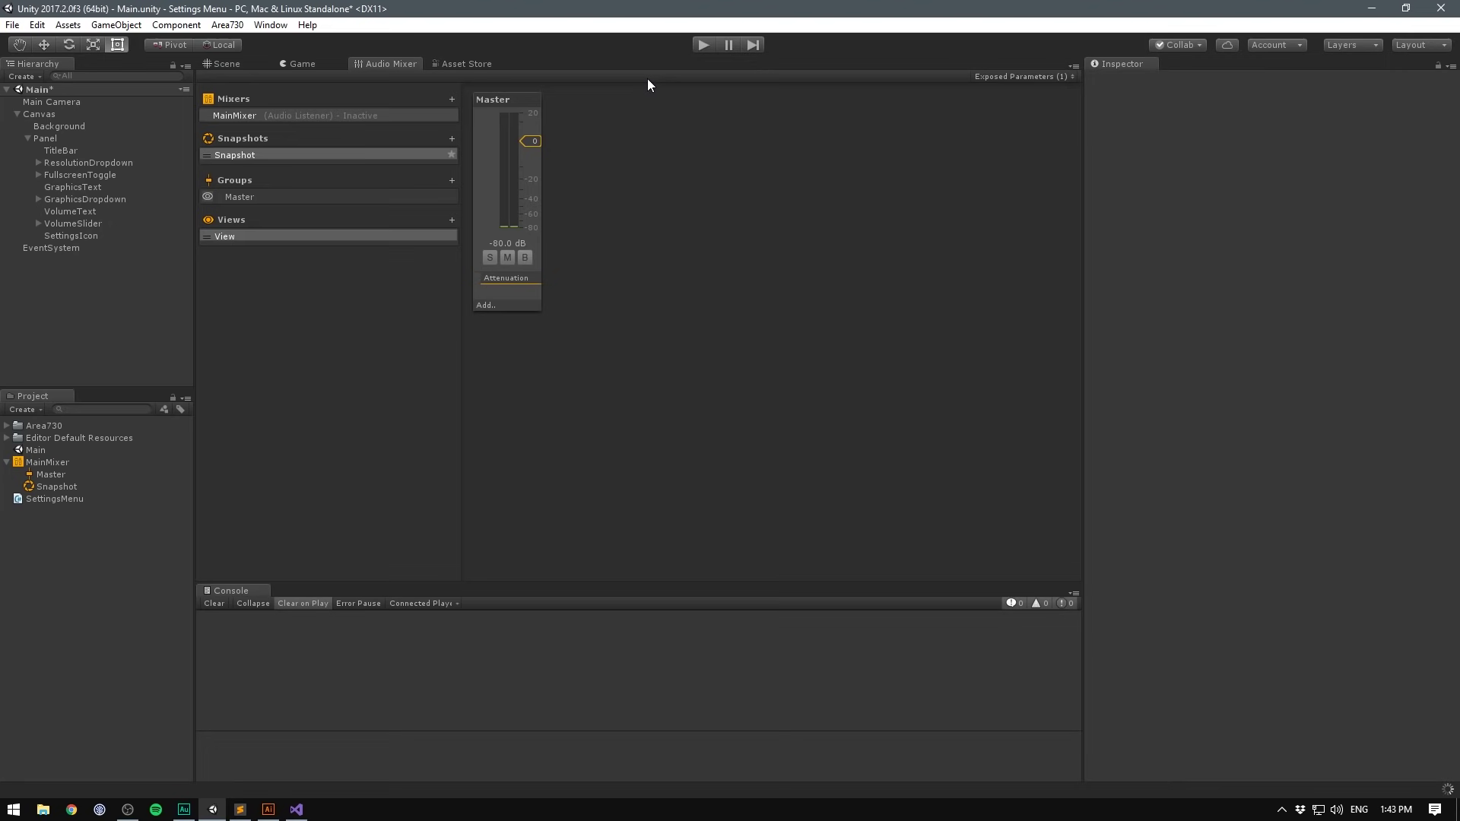
left_click_drag(373, 61, 965, 251)
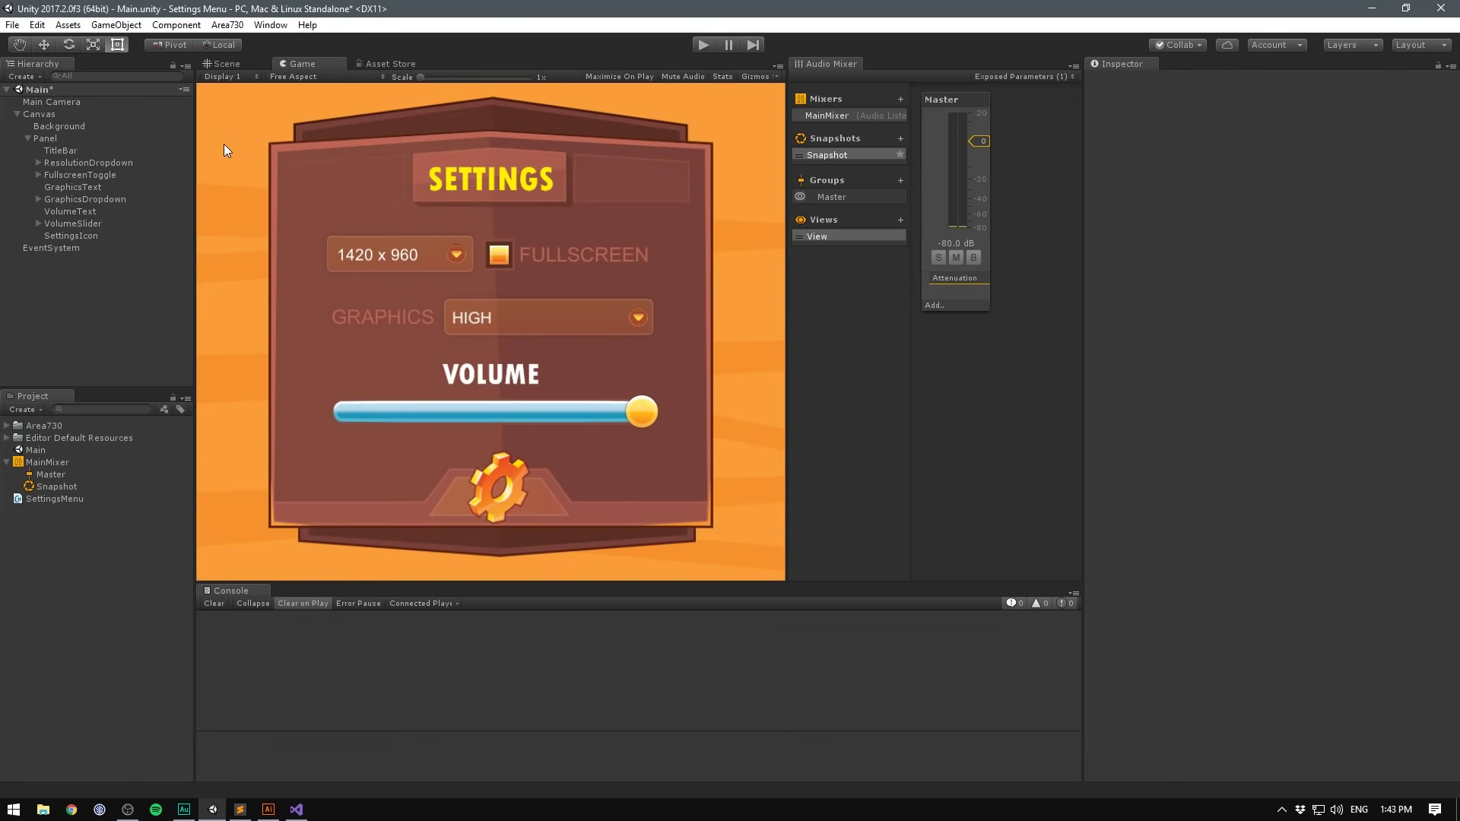
left_click(40, 115)
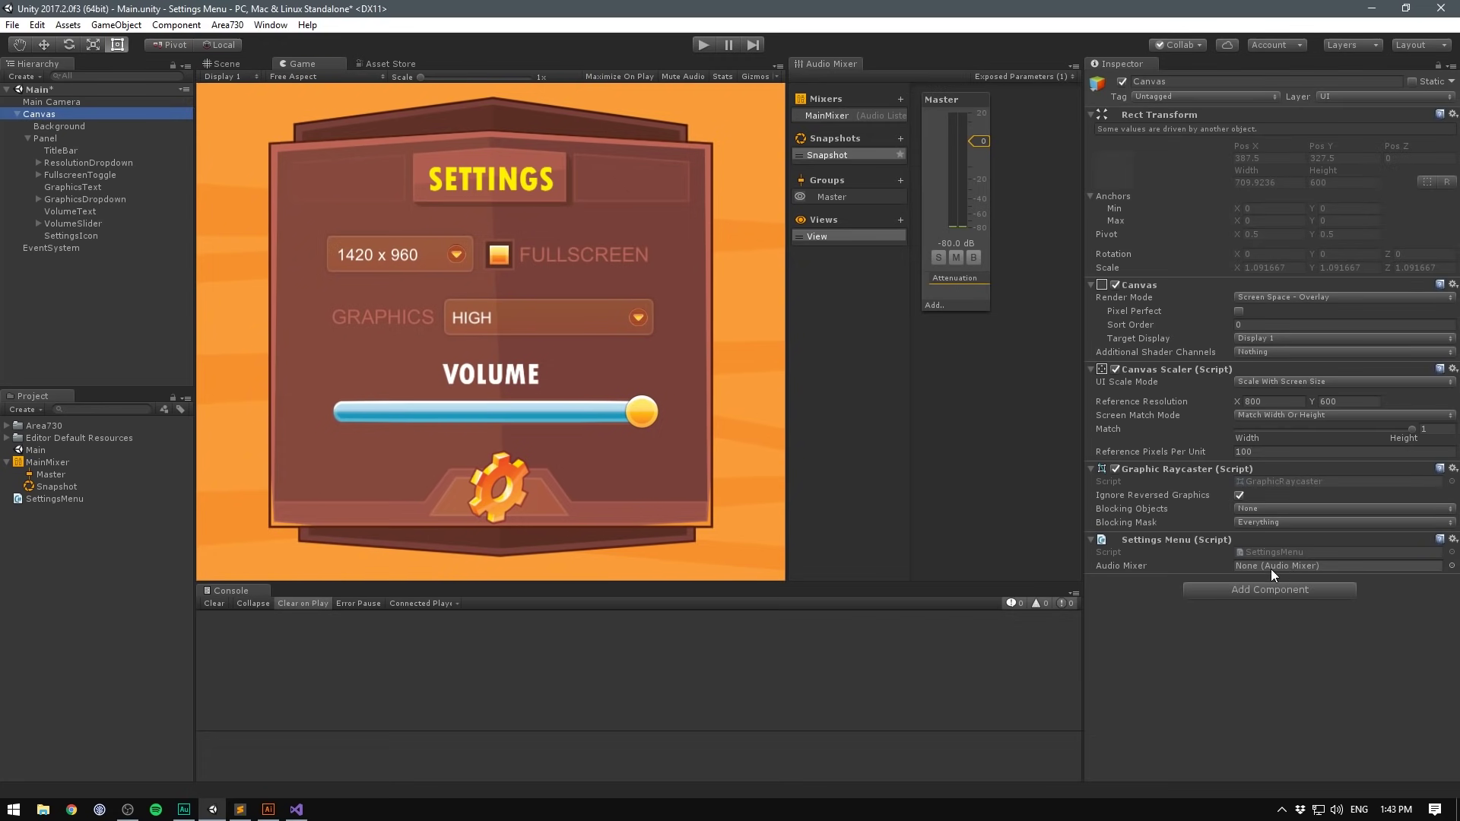
left_click_drag(47, 462, 1293, 569)
Step: Play the scene and lower the volume slider to test its control of the Master group's level
left_click(703, 44)
left_click_drag(640, 412, 403, 423)
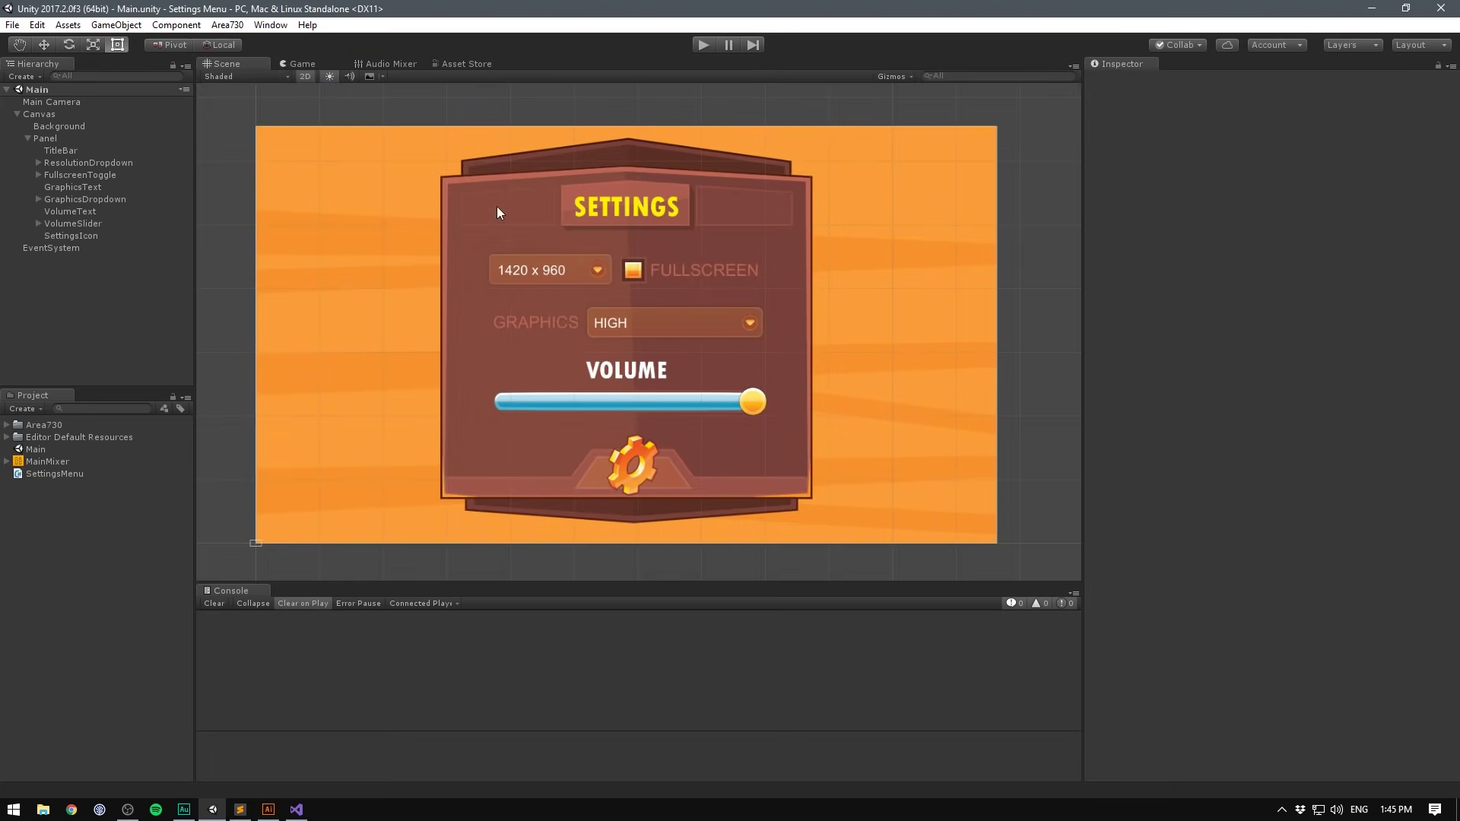
Step: Select GraphicsDropdown and examine the LOW, MEDIUM and HIGH entries in its Dropdown options
left_click(94, 198)
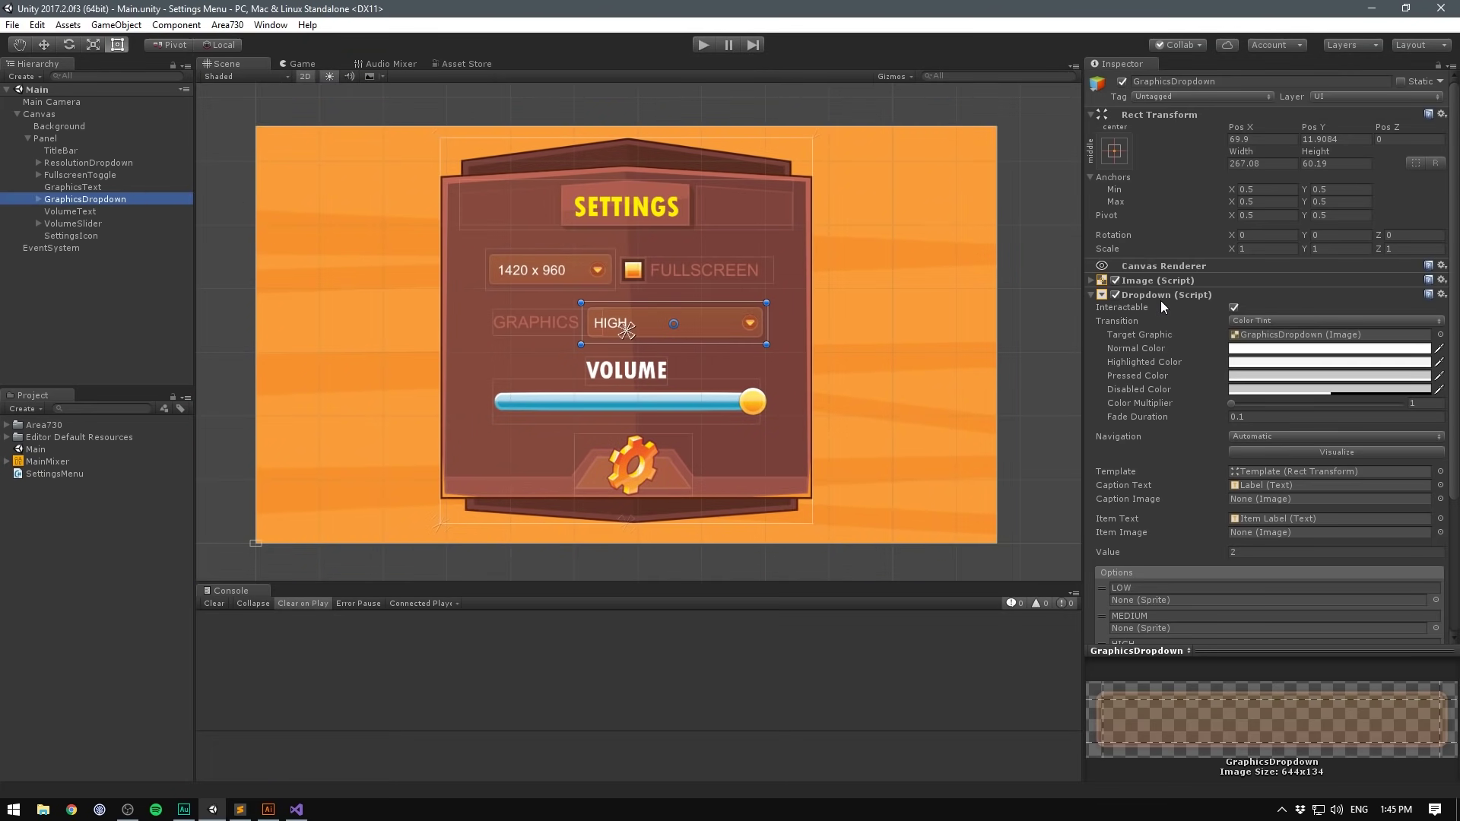
scroll(1160, 300, "down", 3)
scroll(1157, 244, "down", 3)
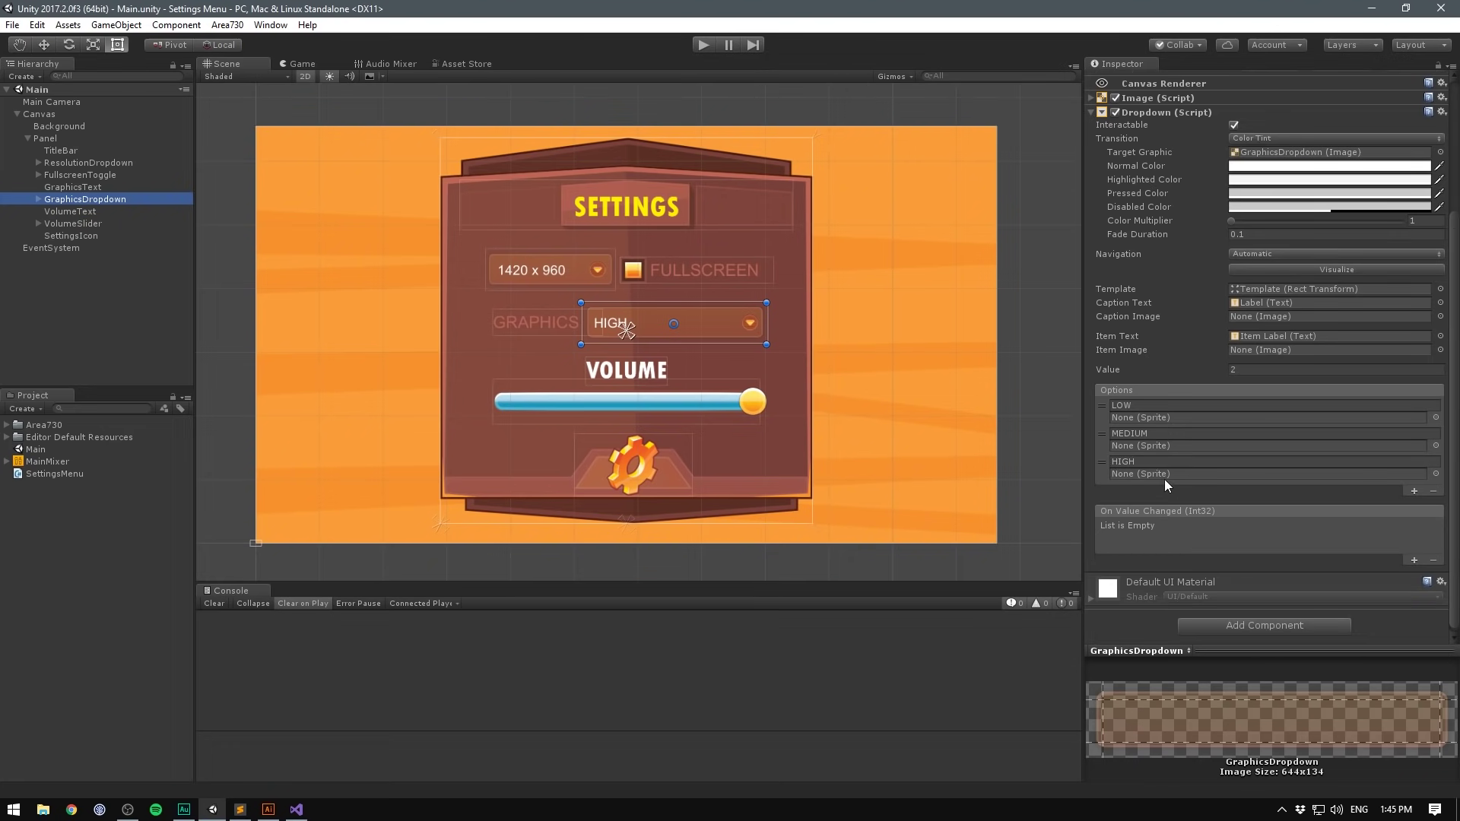
left_click(1163, 409)
left_click(1154, 434)
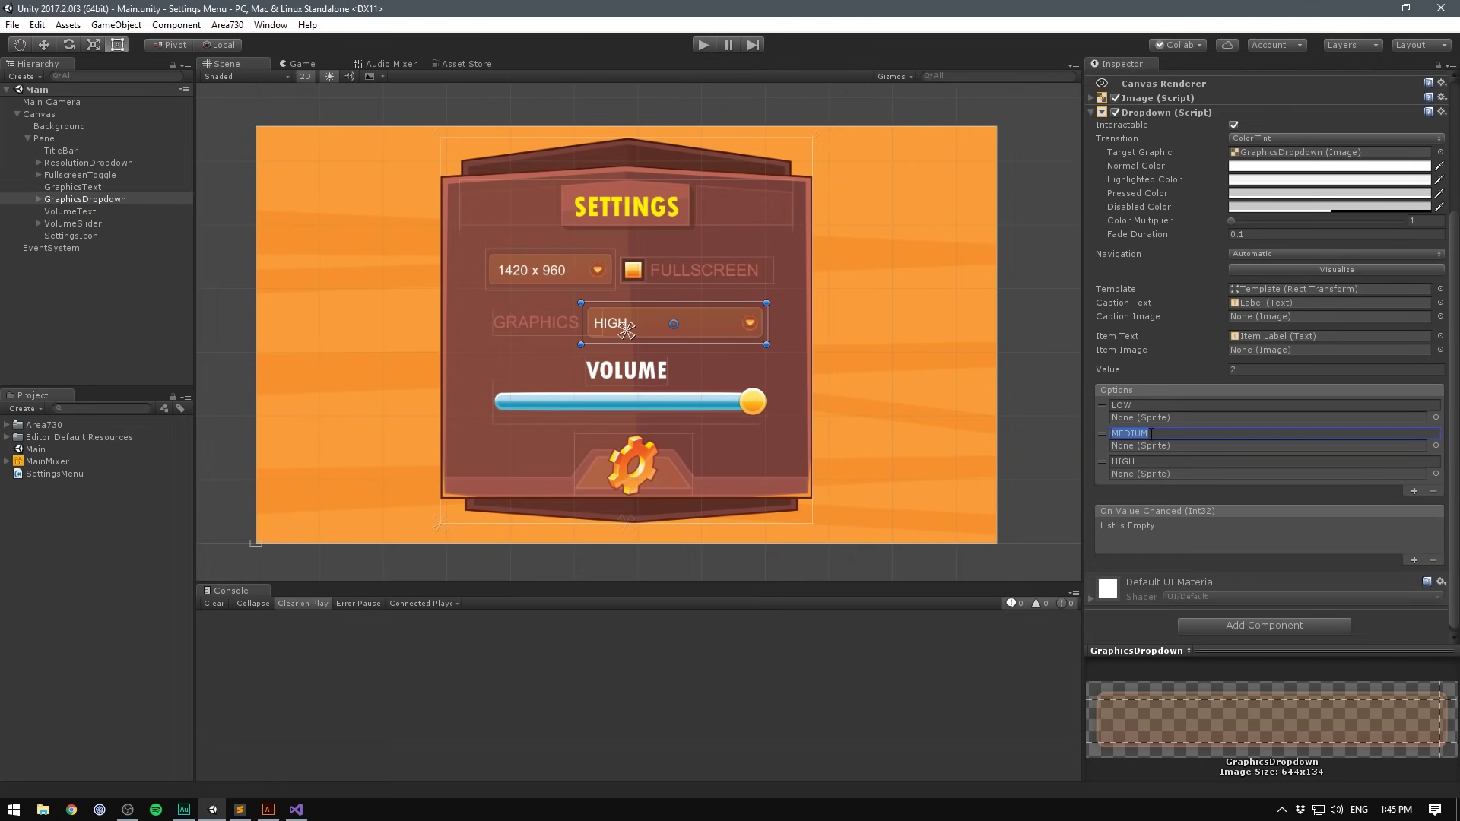
left_click(1142, 462)
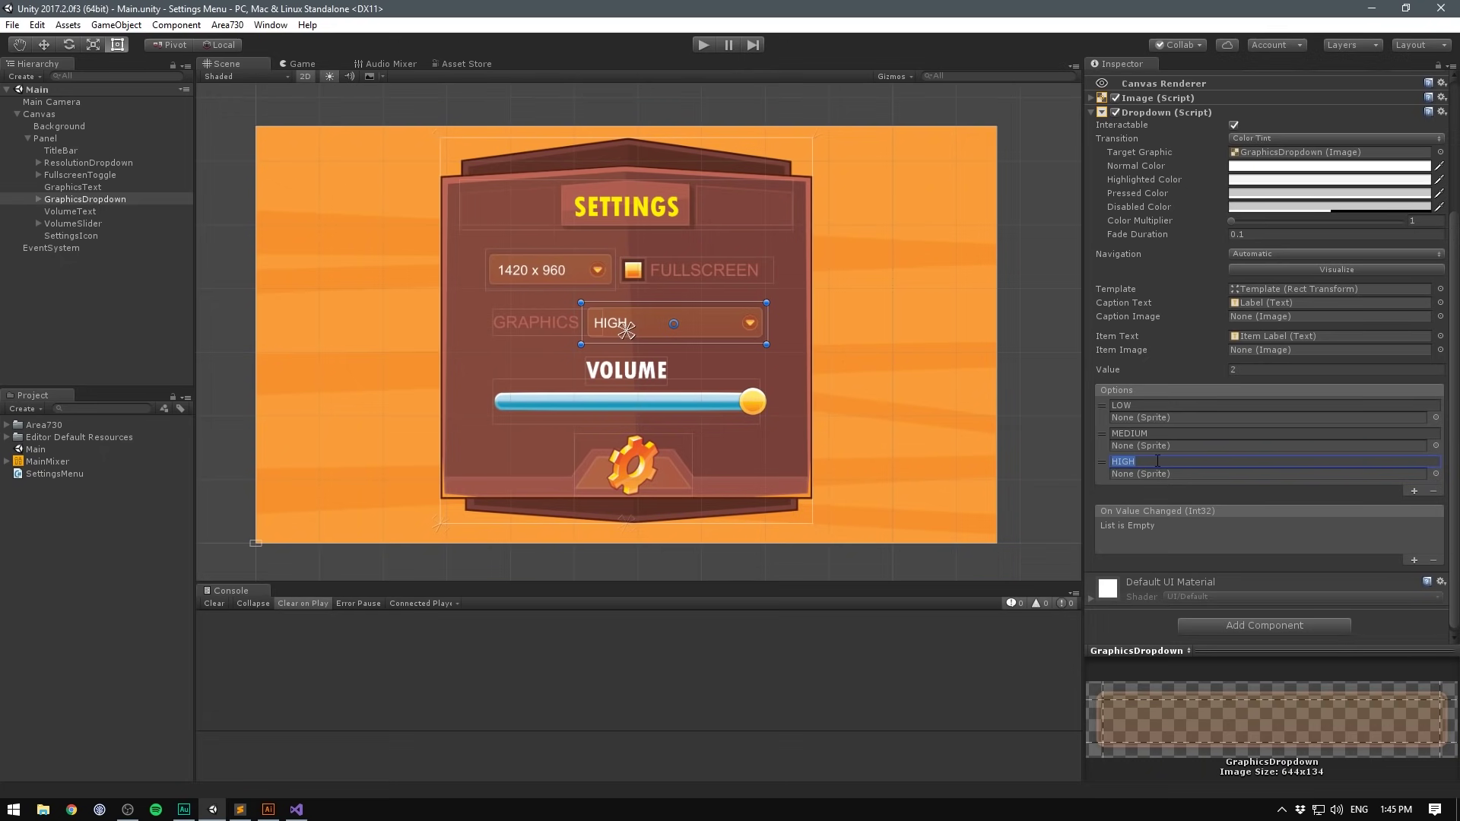
Step: Open the project's Quality settings and look through the Medium, Low and High levels
left_click(36, 24)
mouse_move(183, 411)
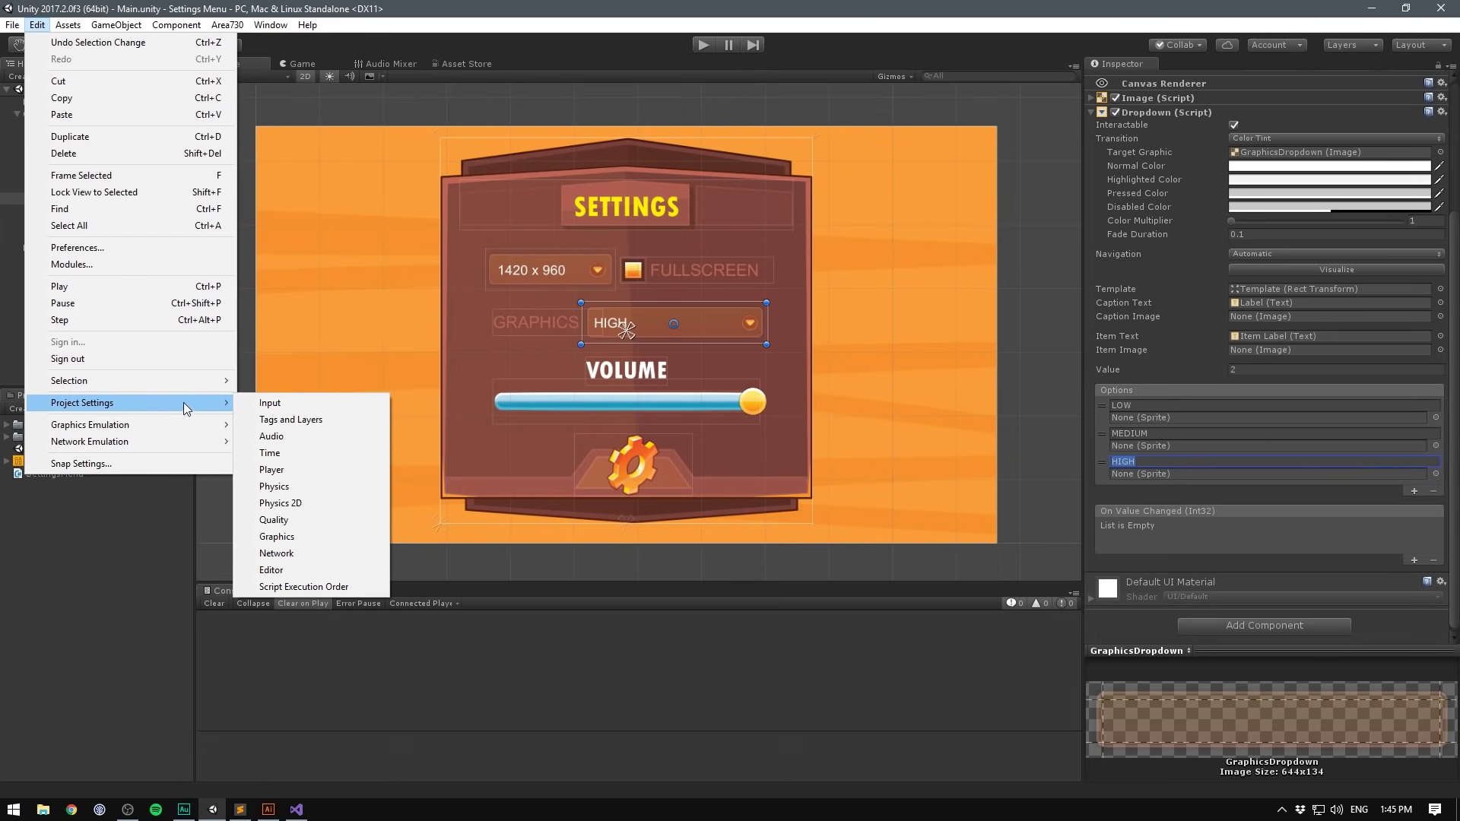
left_click(273, 520)
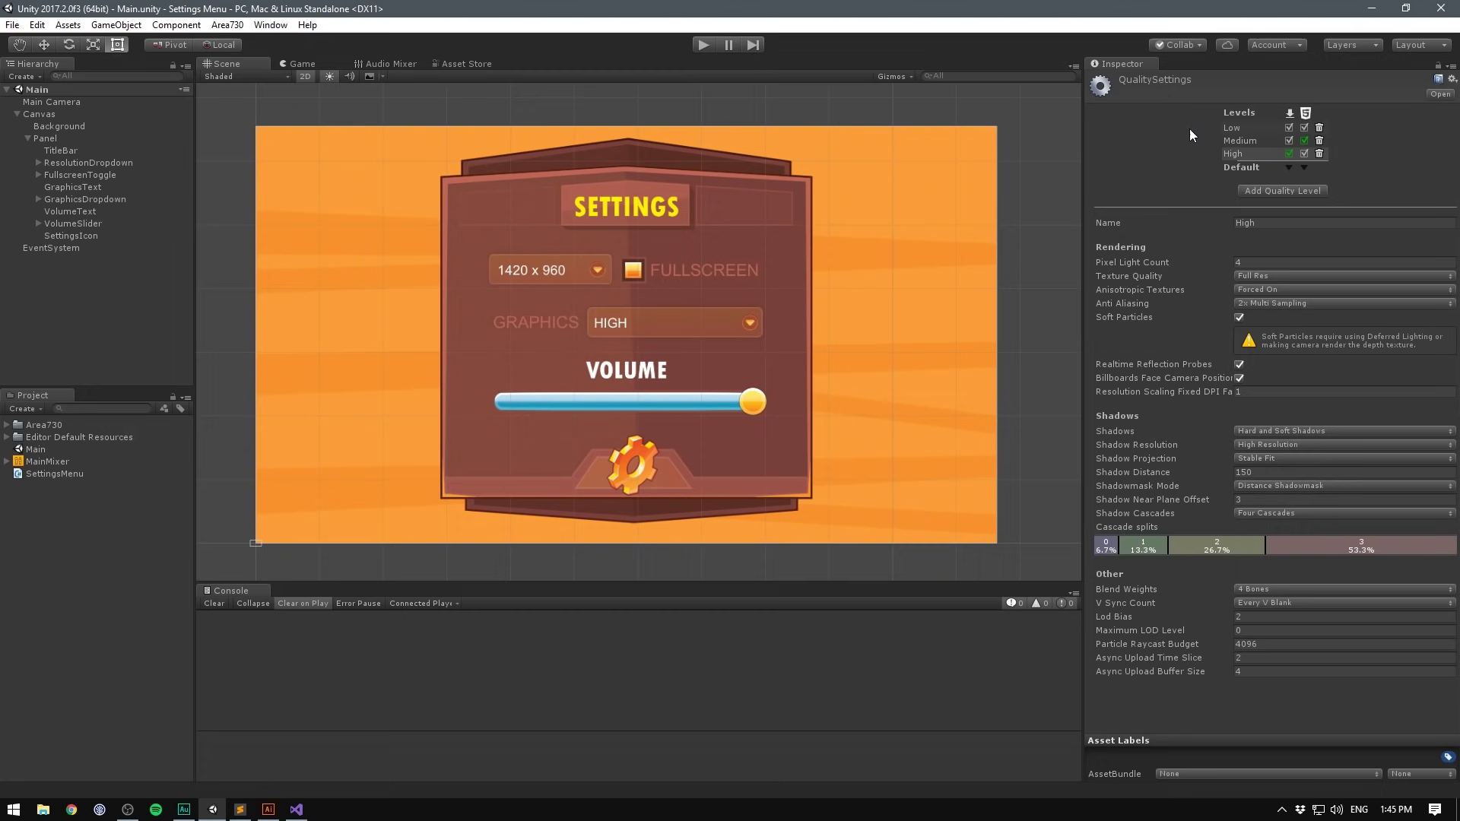
left_click(1237, 141)
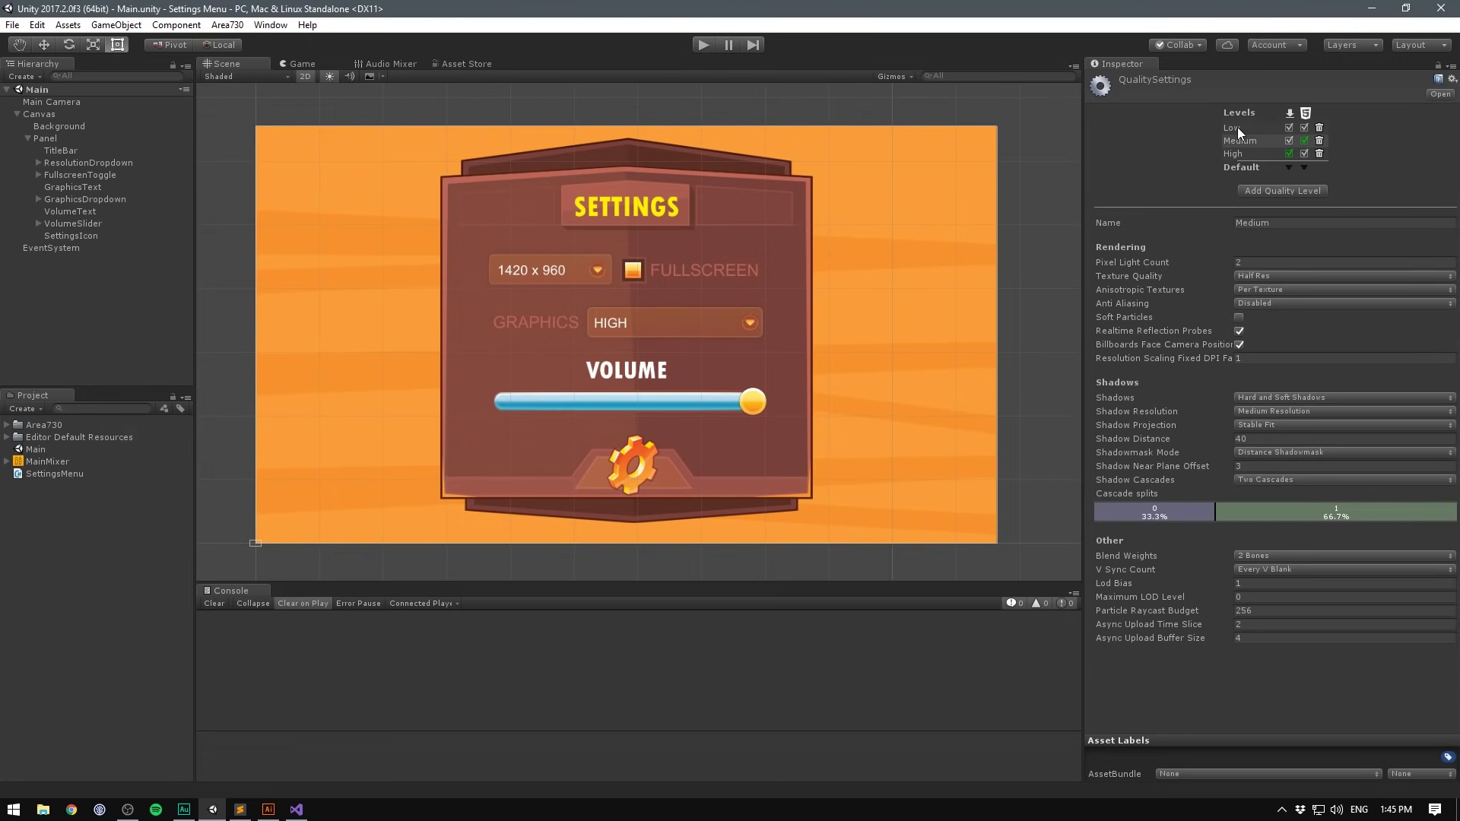
left_click(1238, 127)
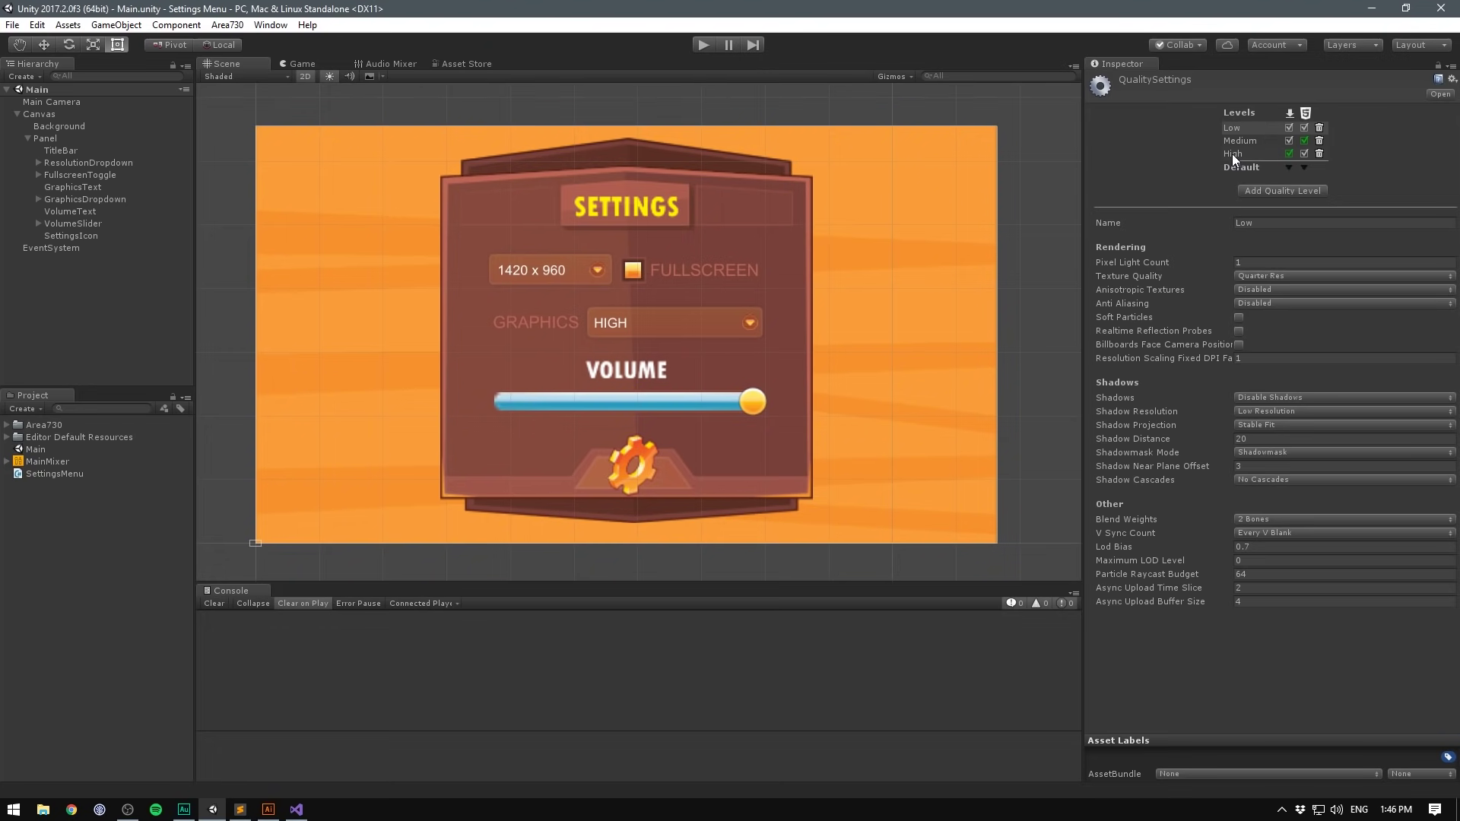
left_click(1232, 154)
Step: Open the SettingsMenu script attached to the Canvas and start a public void SetQuality method below SetVolume
left_click(48, 116)
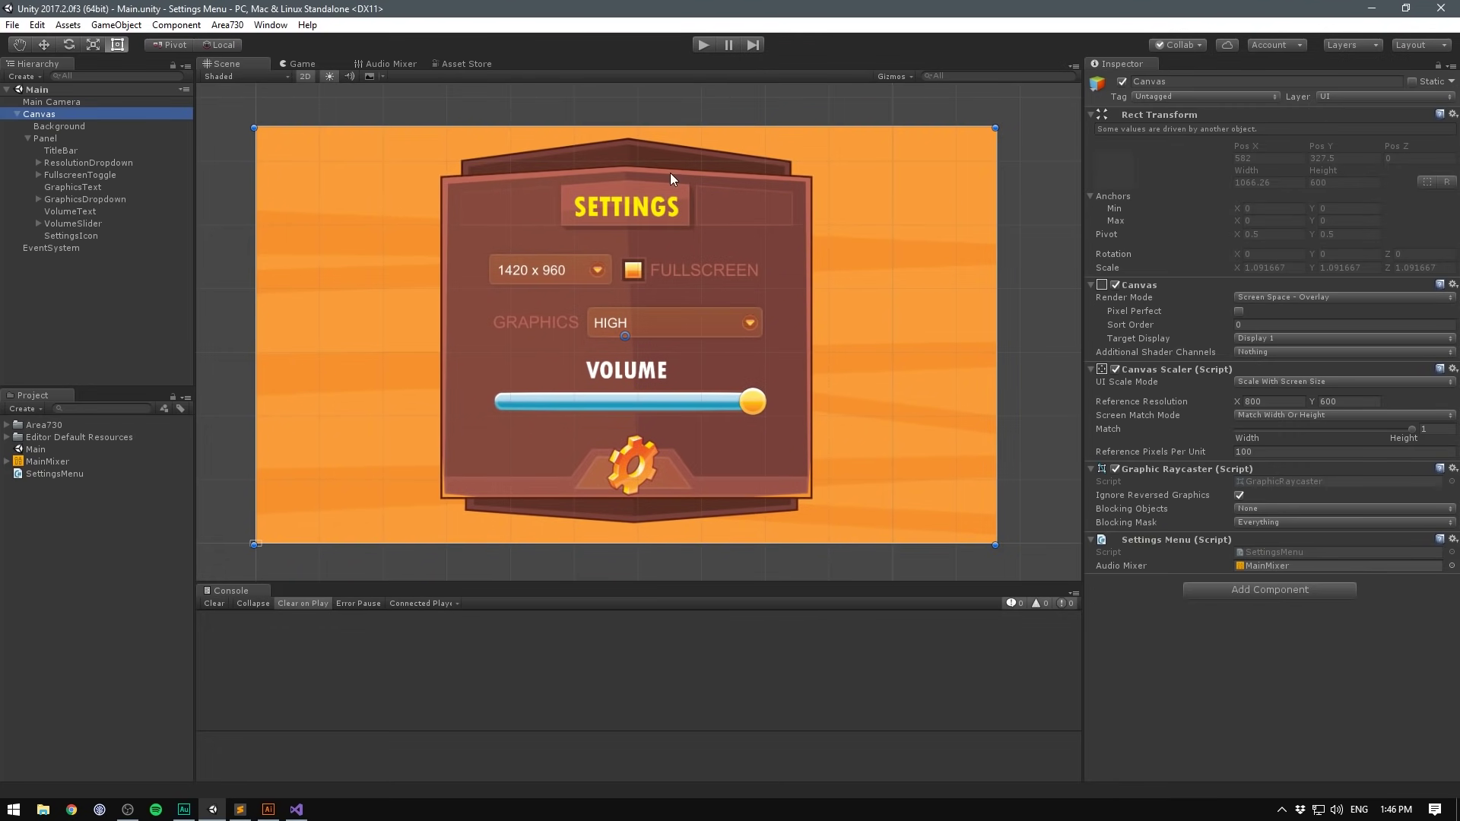
double_click(1301, 552)
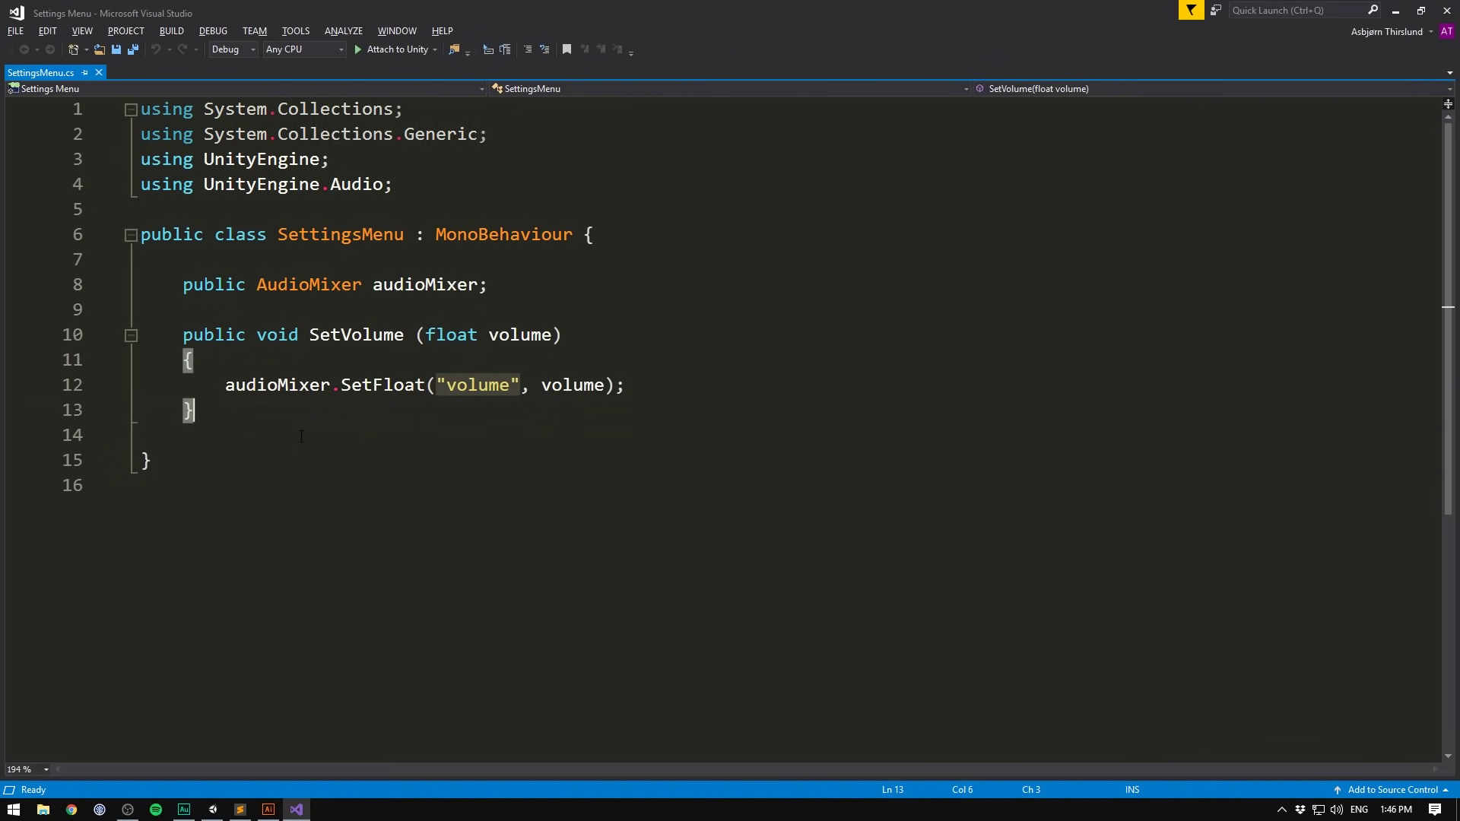
key("Return")
key("Return")
type("public")
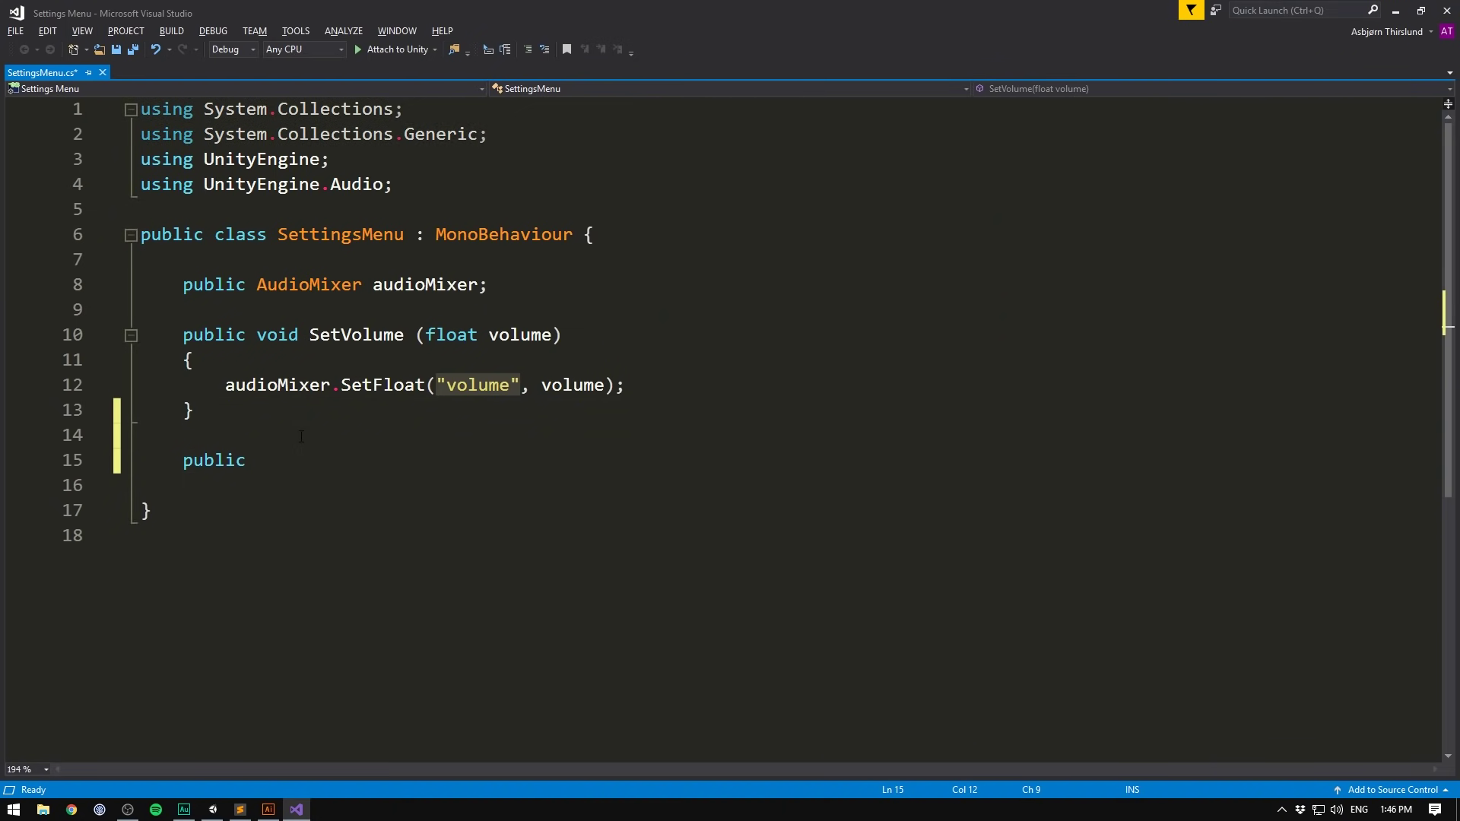
type(" voi")
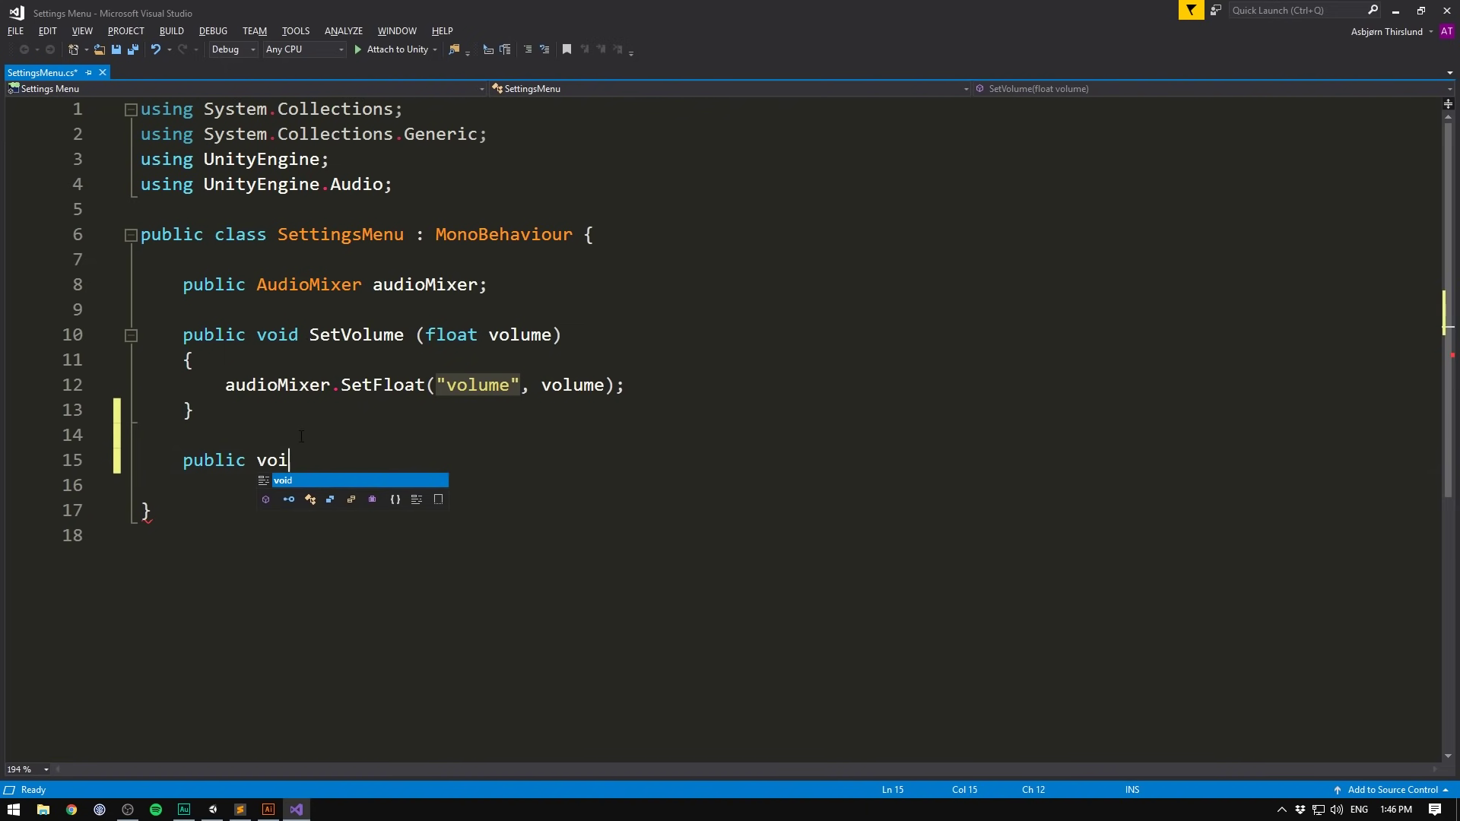
type("d SetQuality (i")
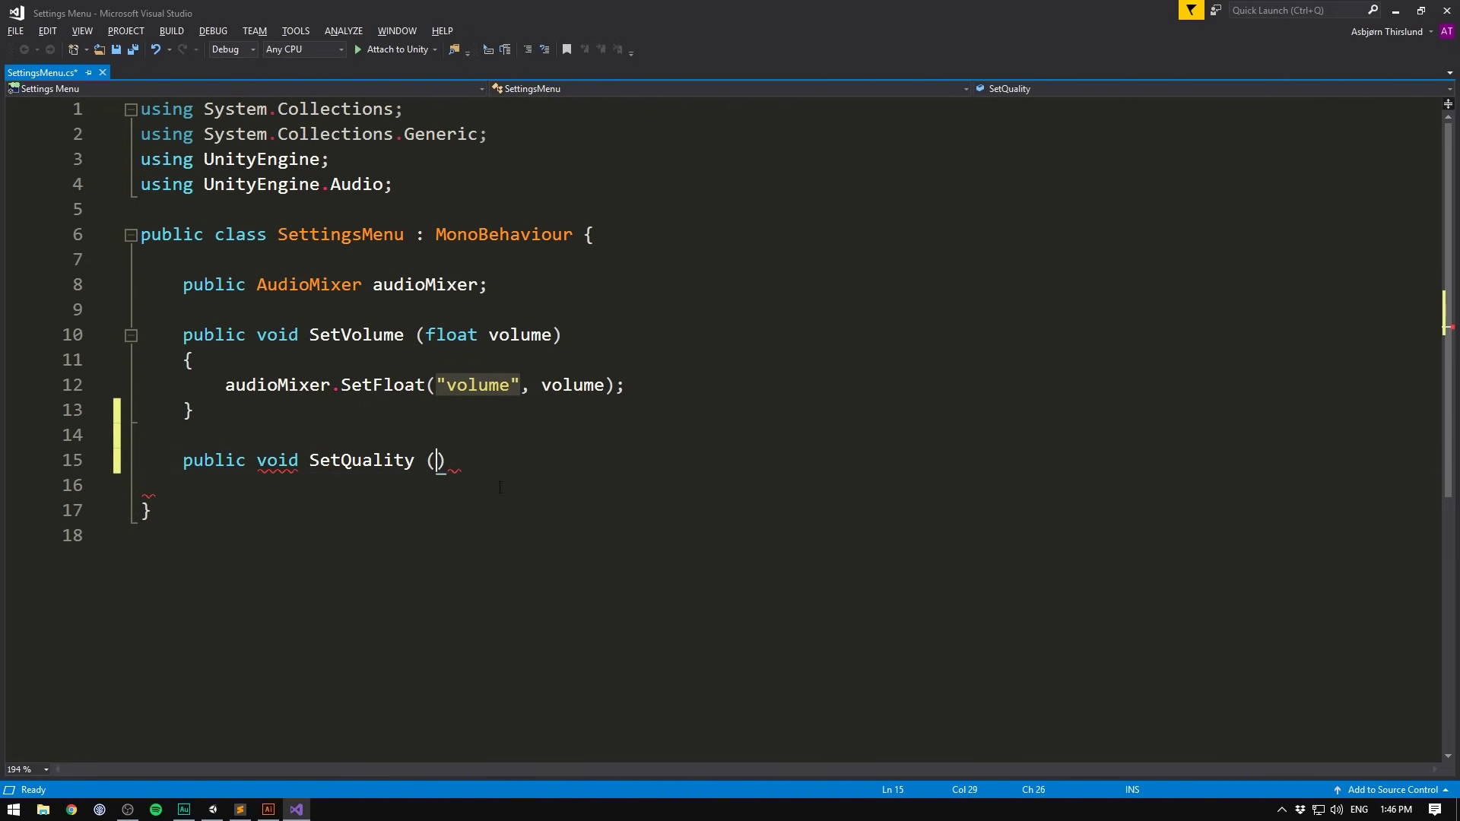
Step: Give SetQuality an int parameter named qualityIndex and add its empty body in braces
type("nt")
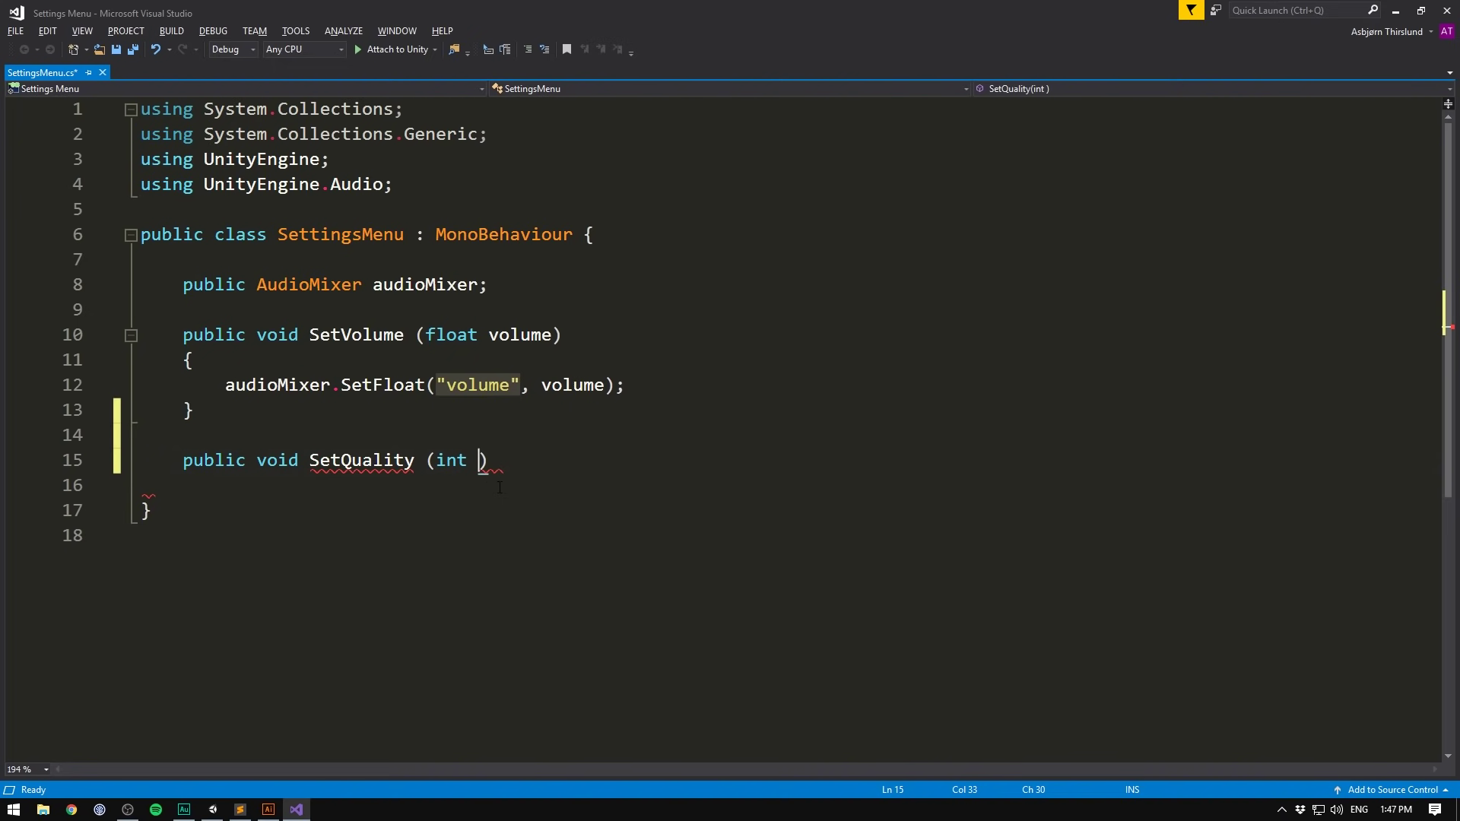
type("2")
key("BackSpace")
type("qualityIndex)")
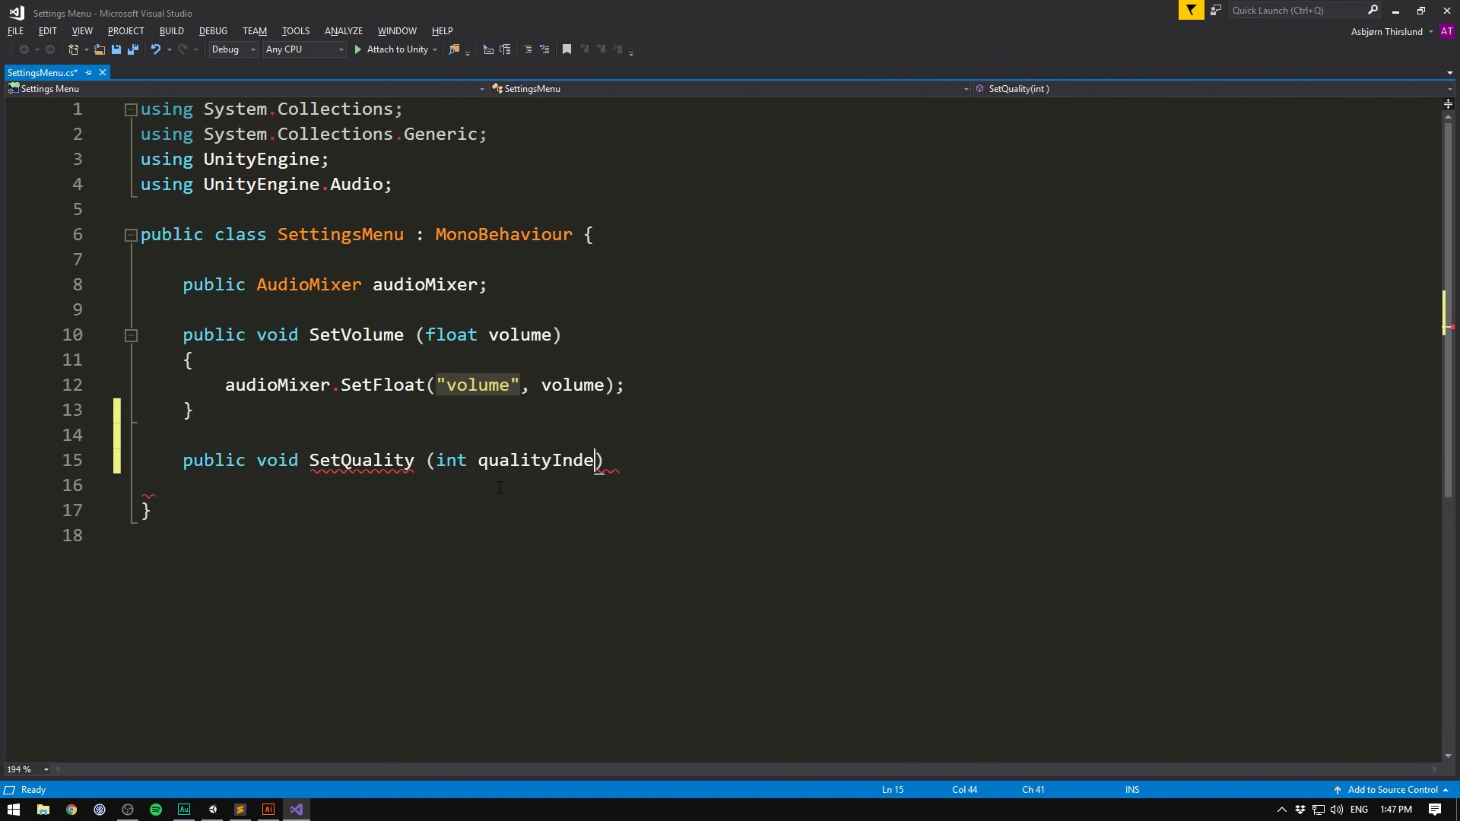
type(" {")
key("Return")
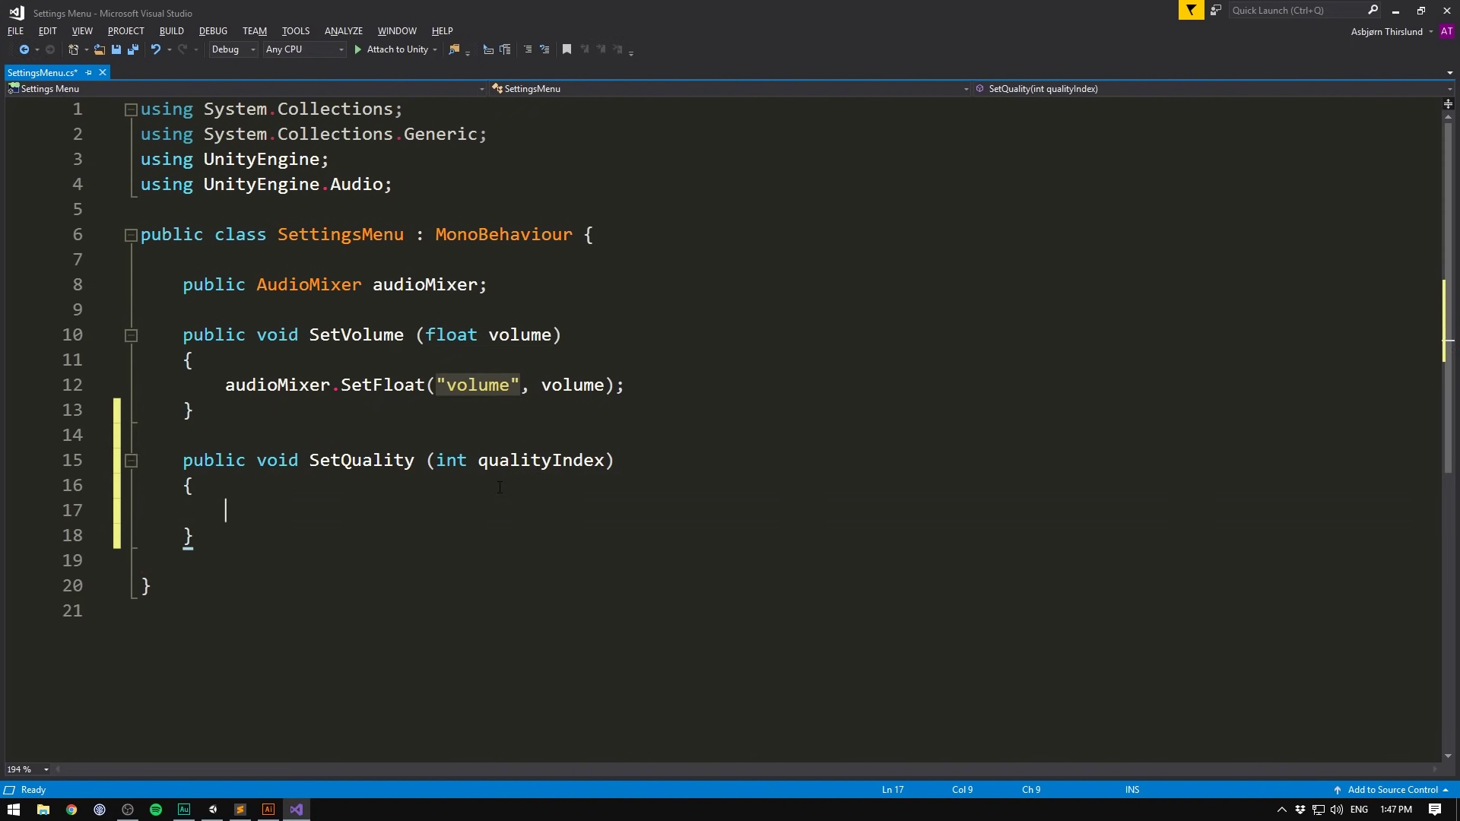
Step: Inside SetQuality, call QualitySettings.SetQualityLevel(qualityIndex); and save the script
type("QualitySet")
key("Tab")
type(".Set")
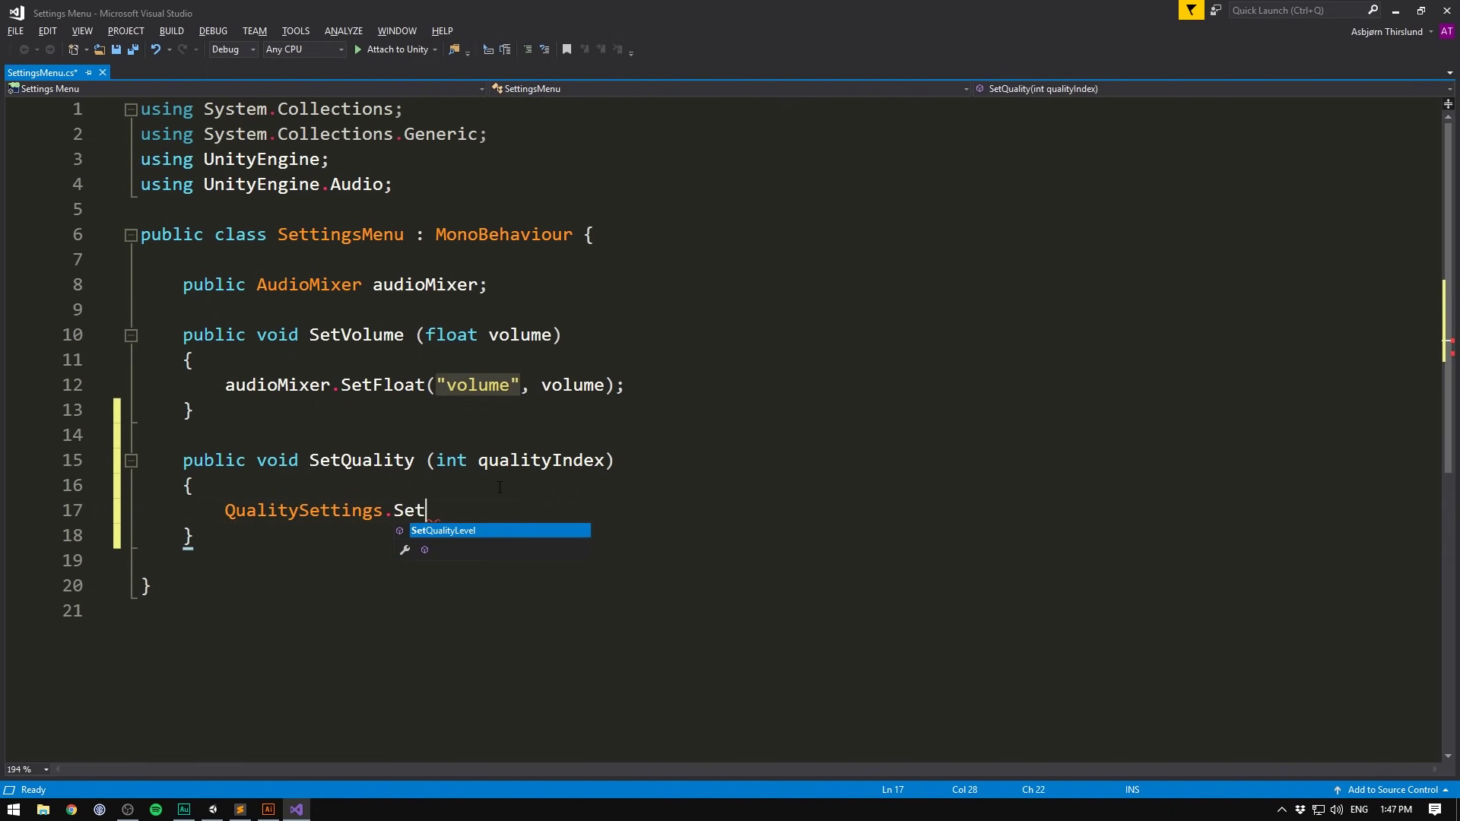
key("Tab")
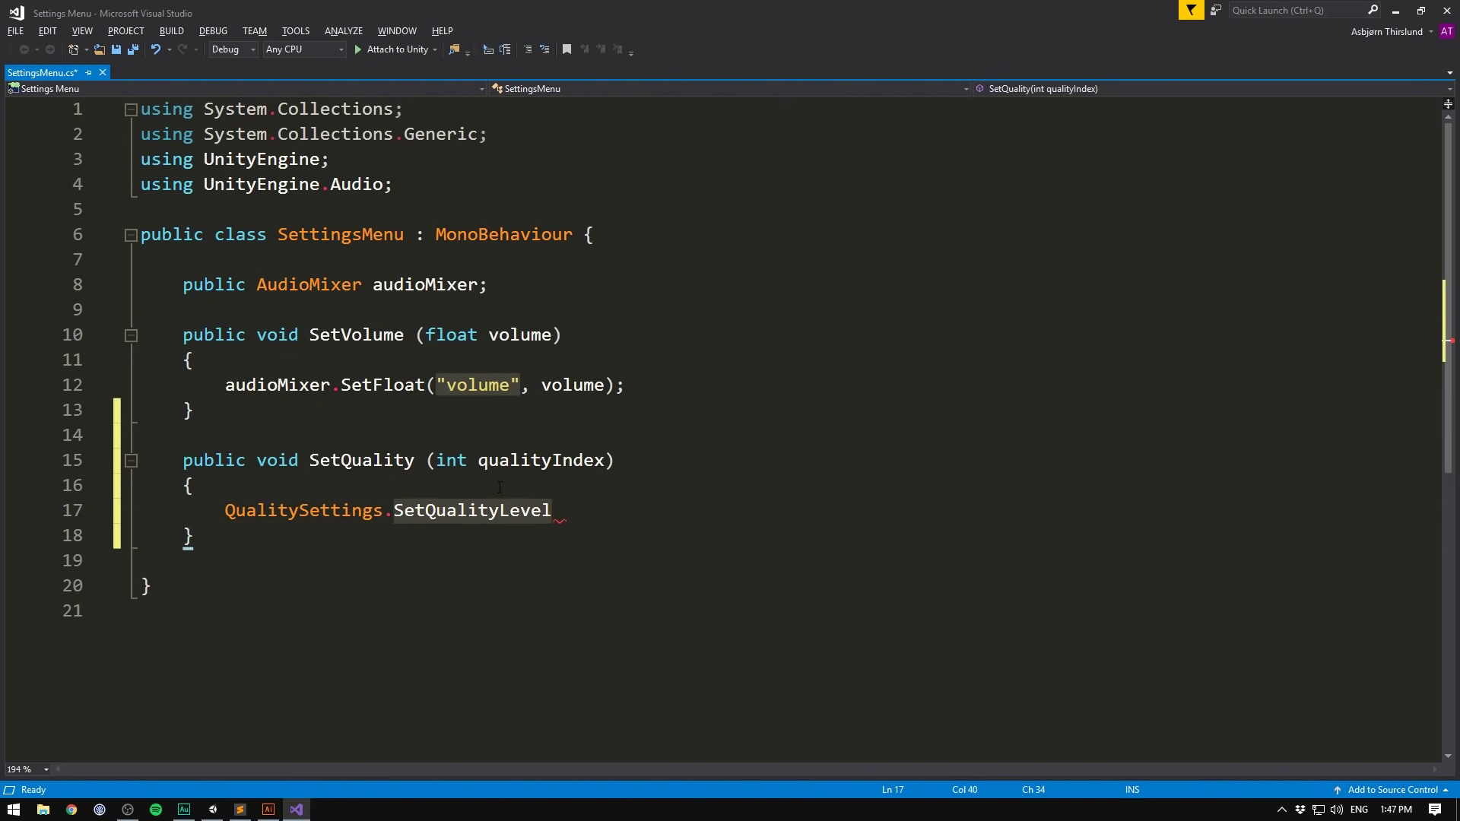
type("(qual")
key("Tab")
type(");")
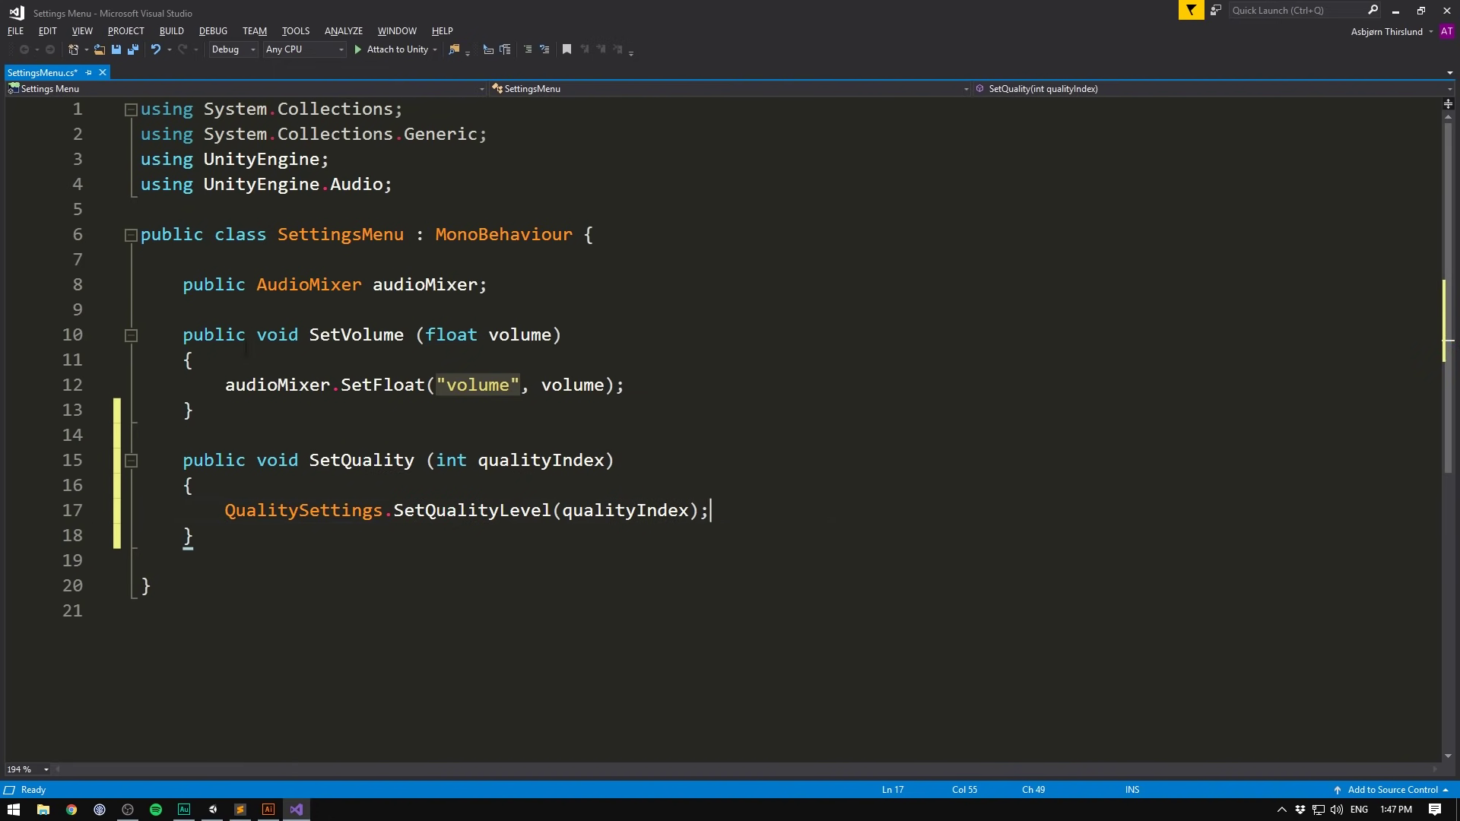
Step: In Unity, add an On Value Changed event to GraphicsDropdown that targets the Canvas and calls the dynamic SettingsMenu.SetQuality
key("alt+Tab")
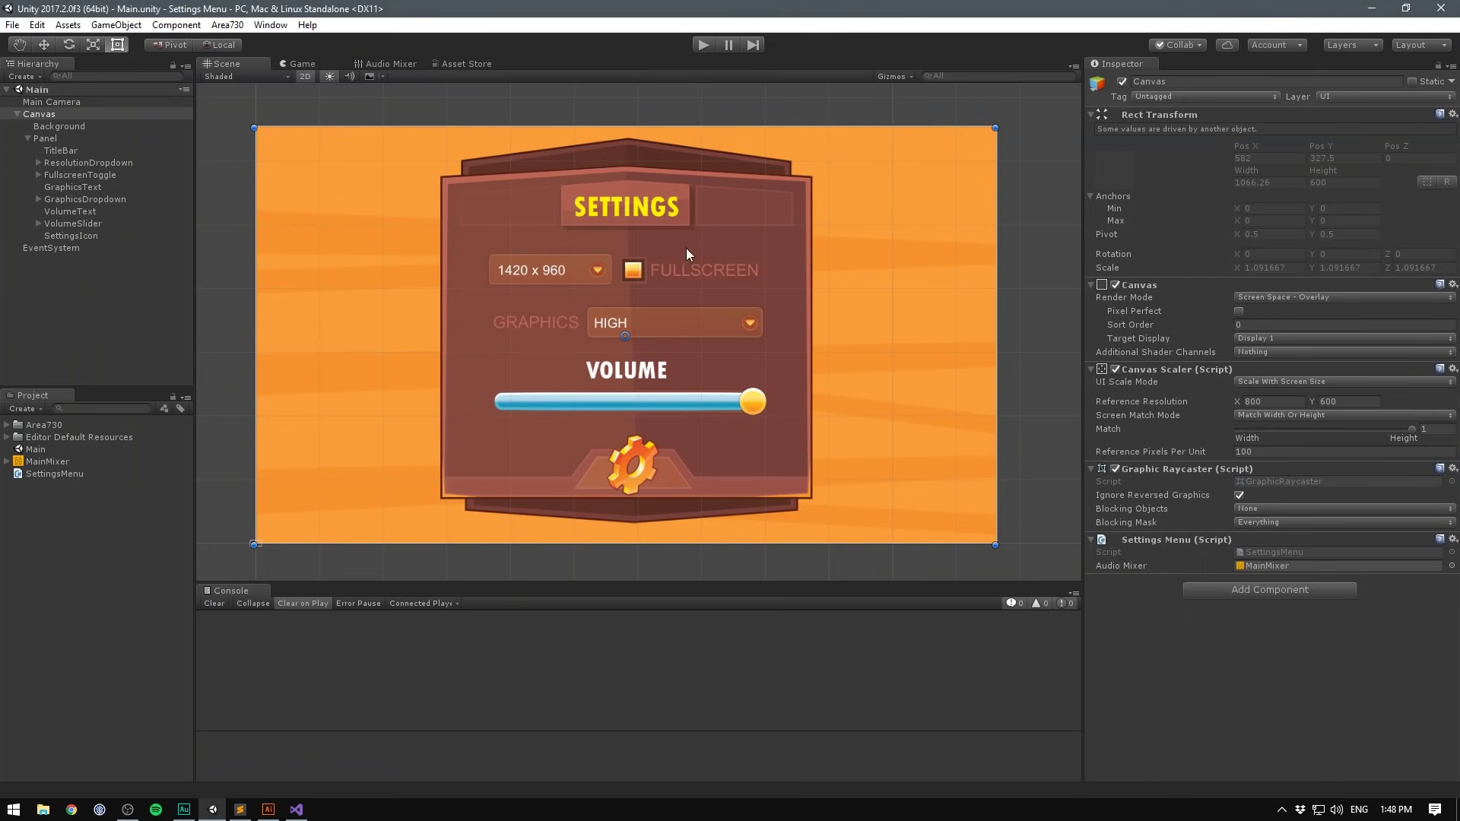
left_click(84, 199)
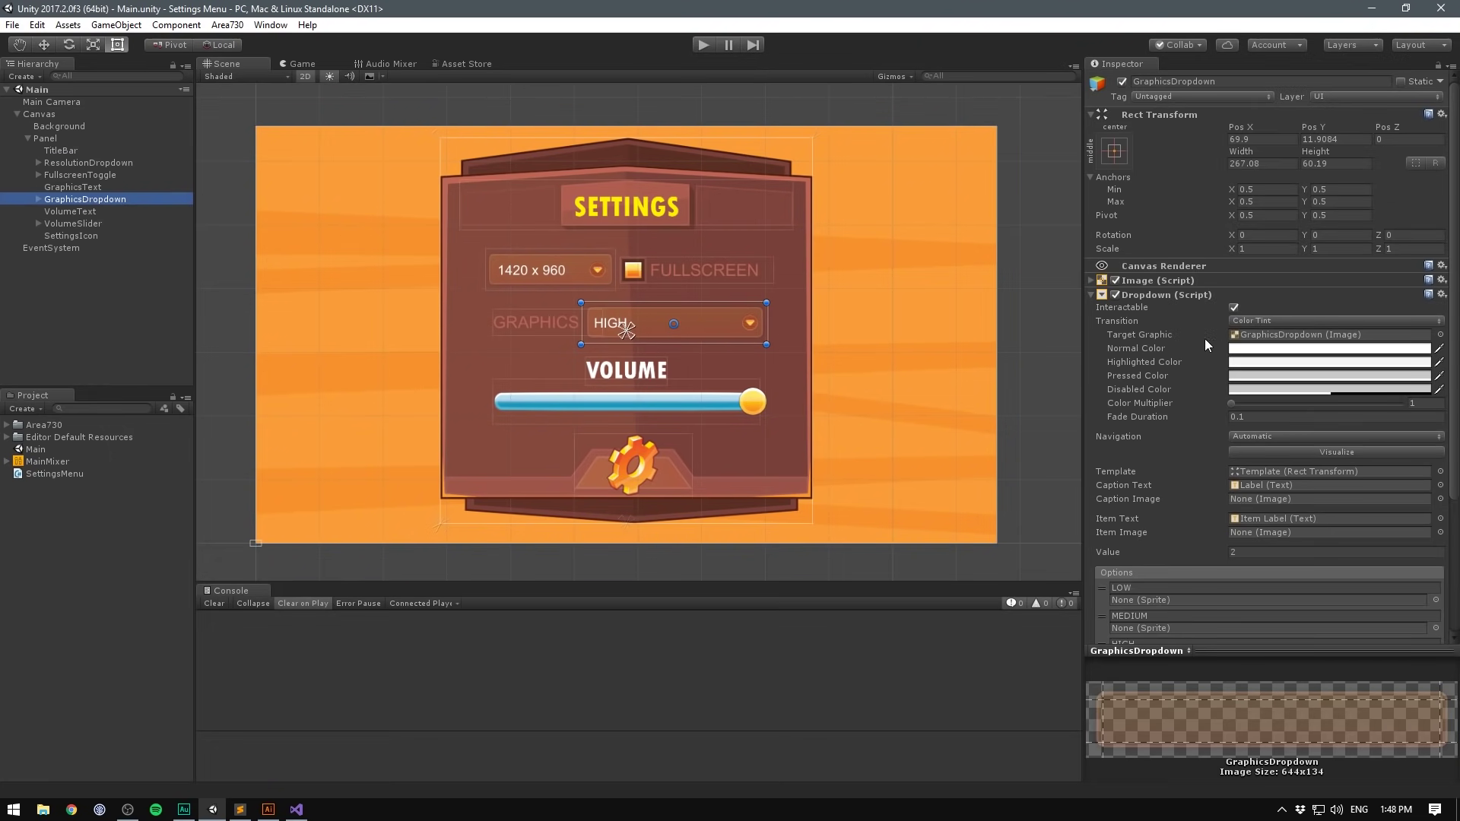
scroll(1163, 330, "down", 3)
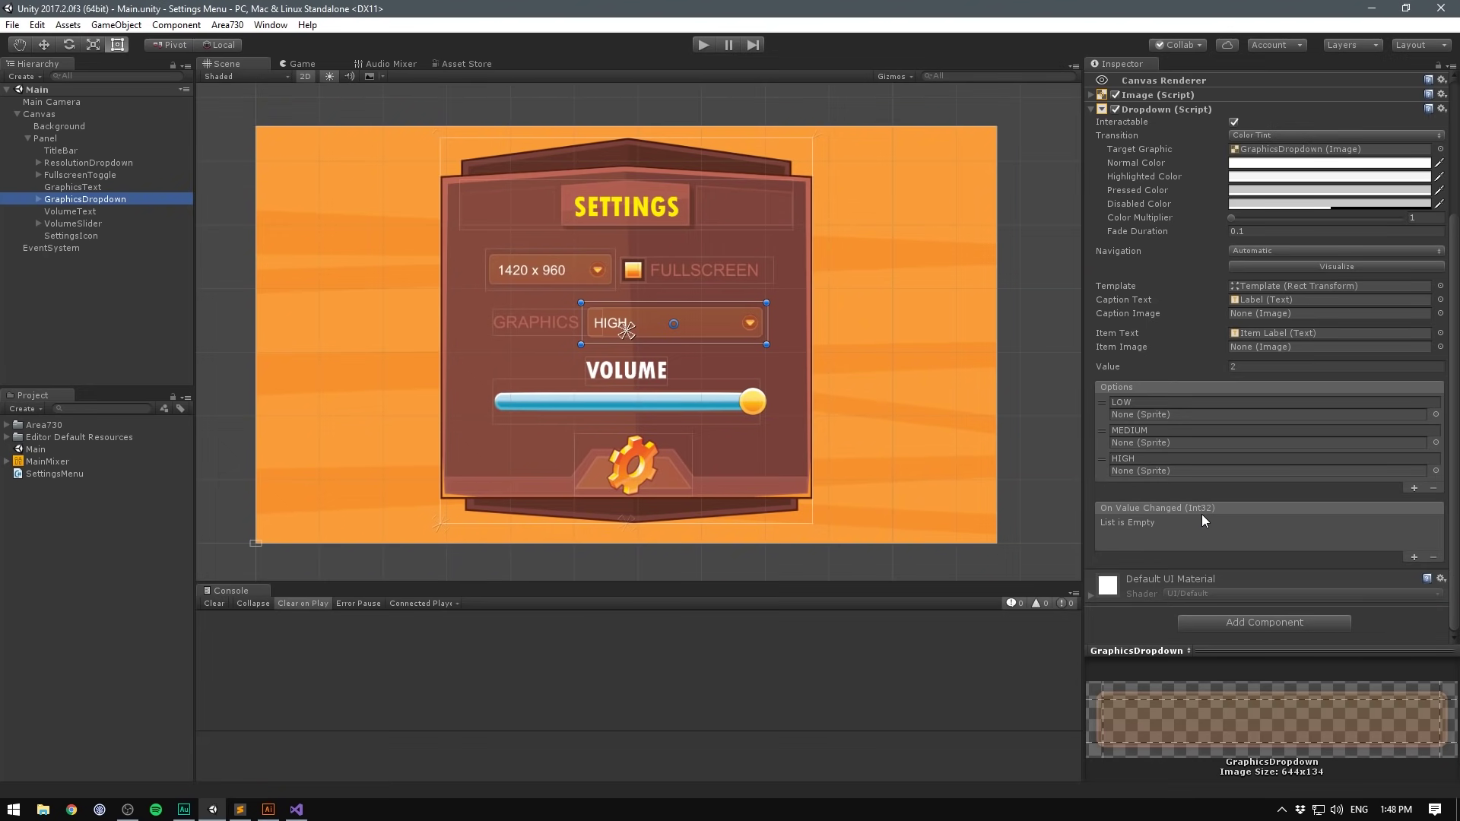
left_click(1415, 558)
left_click_drag(126, 117, 1143, 537)
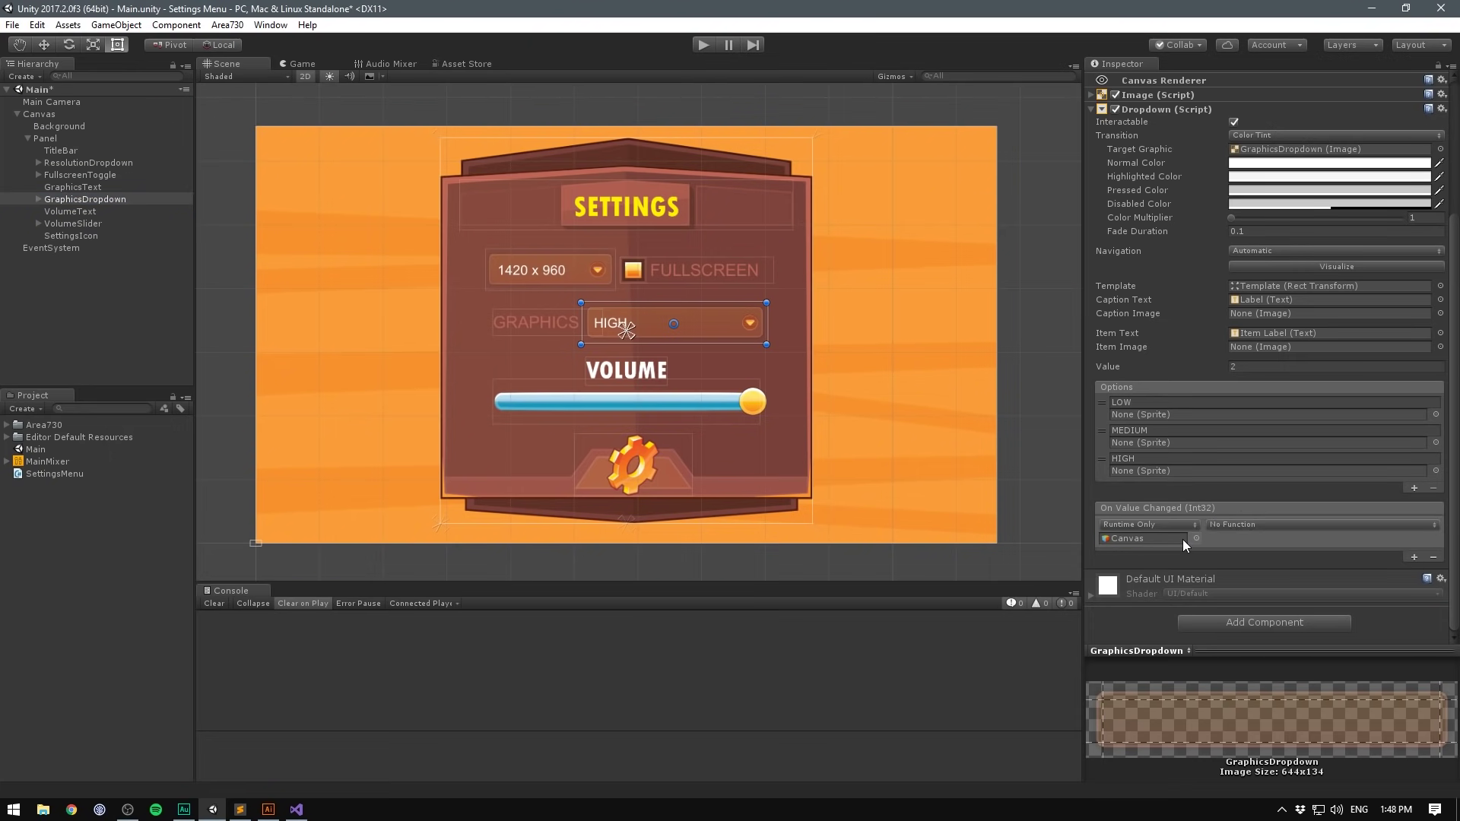
left_click(1243, 523)
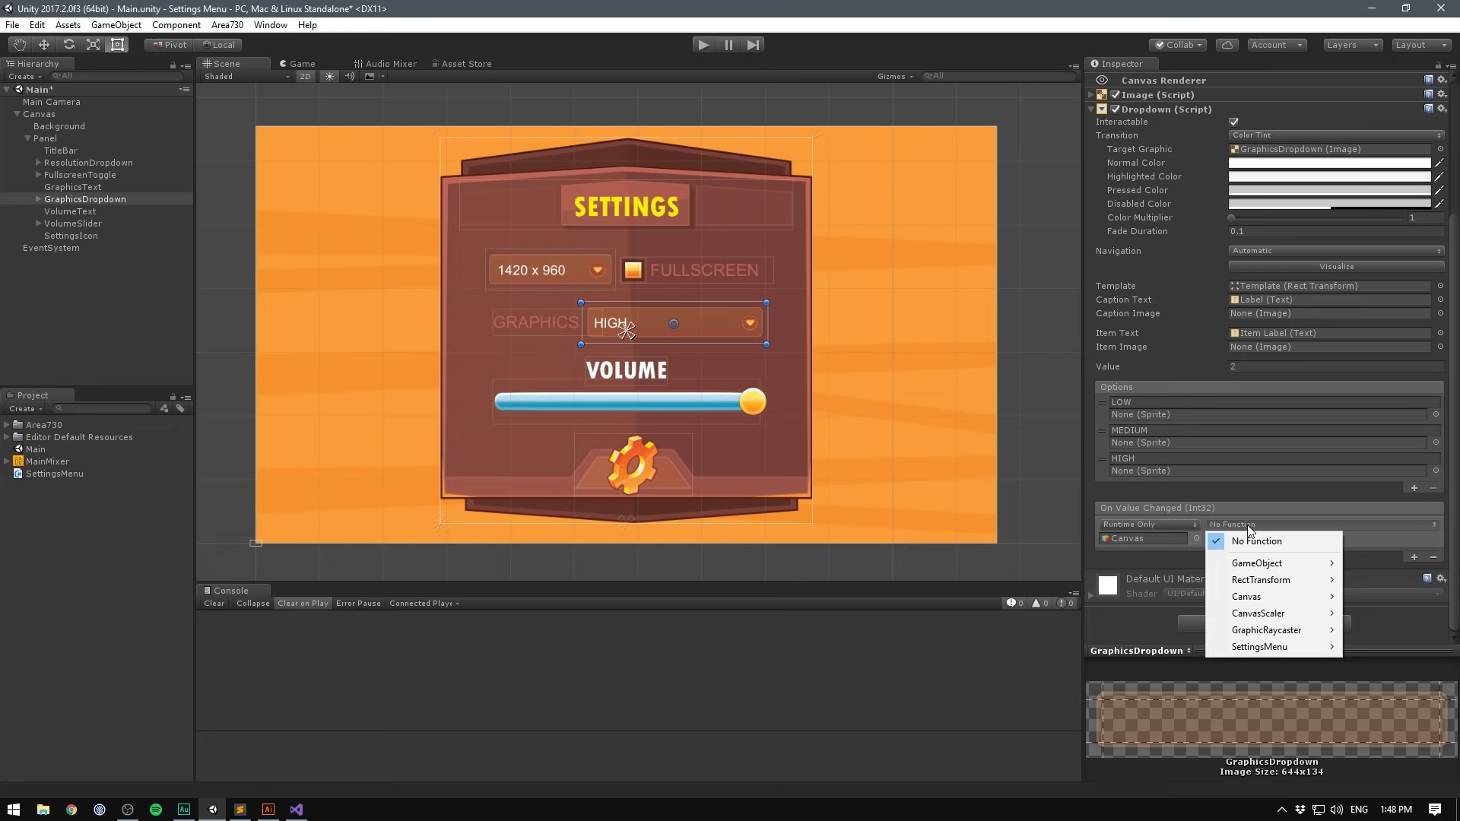
mouse_move(1262, 647)
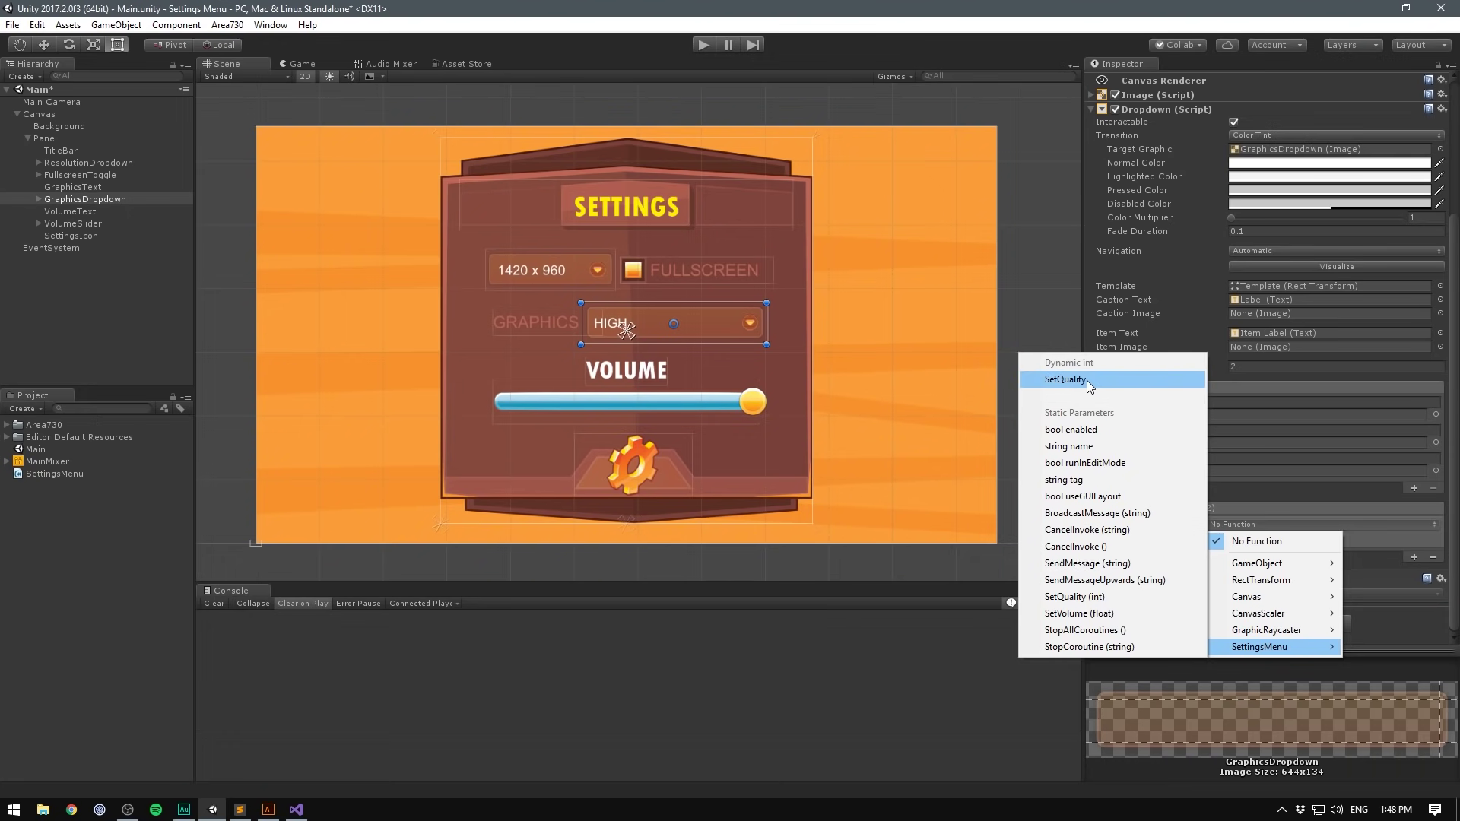
left_click(1113, 378)
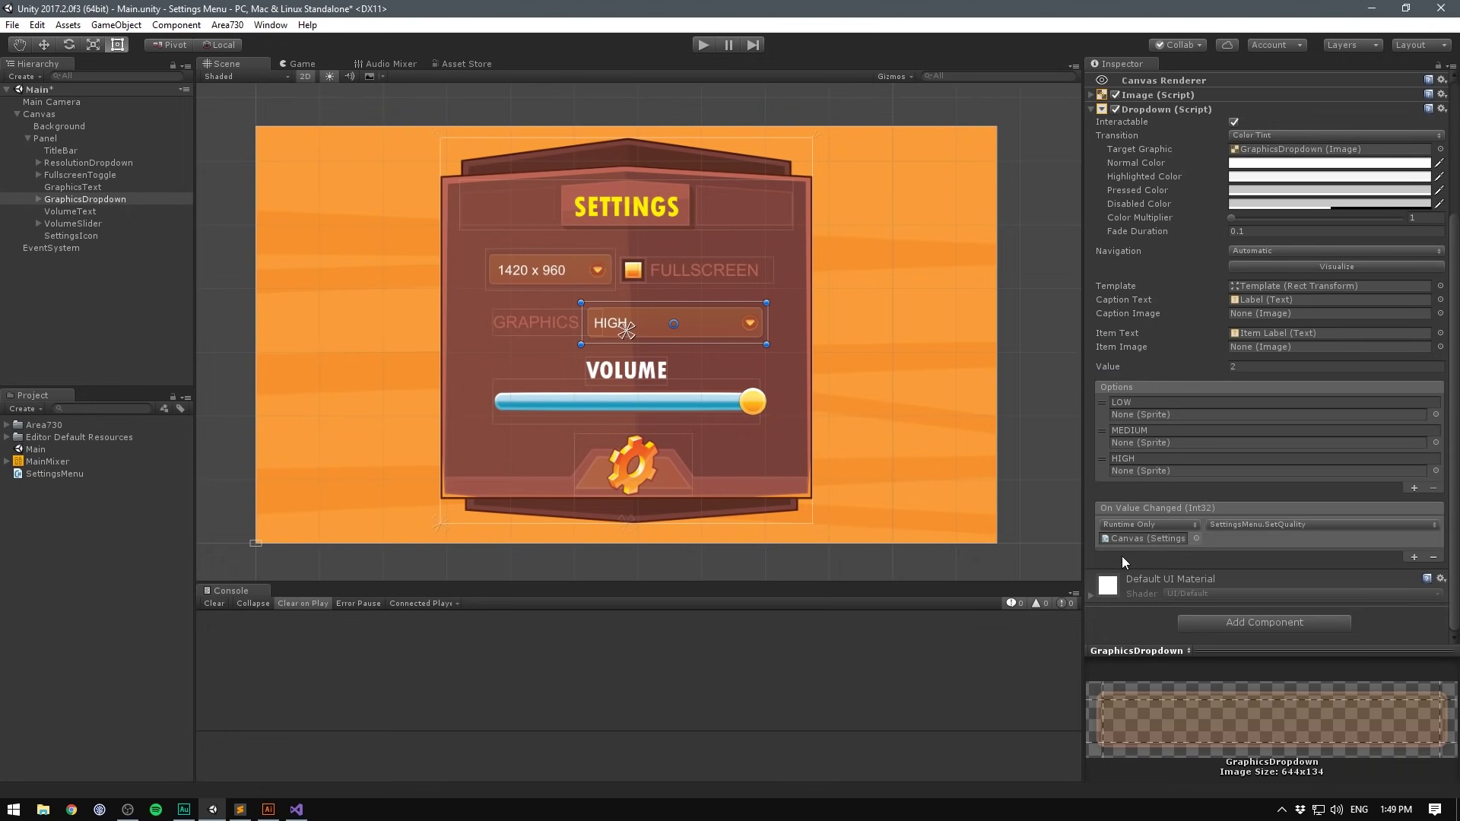
Step: Switch to Visual Studio to review where SetQuality uses its qualityIndex parameter, and return to Unity
key("alt+Tab")
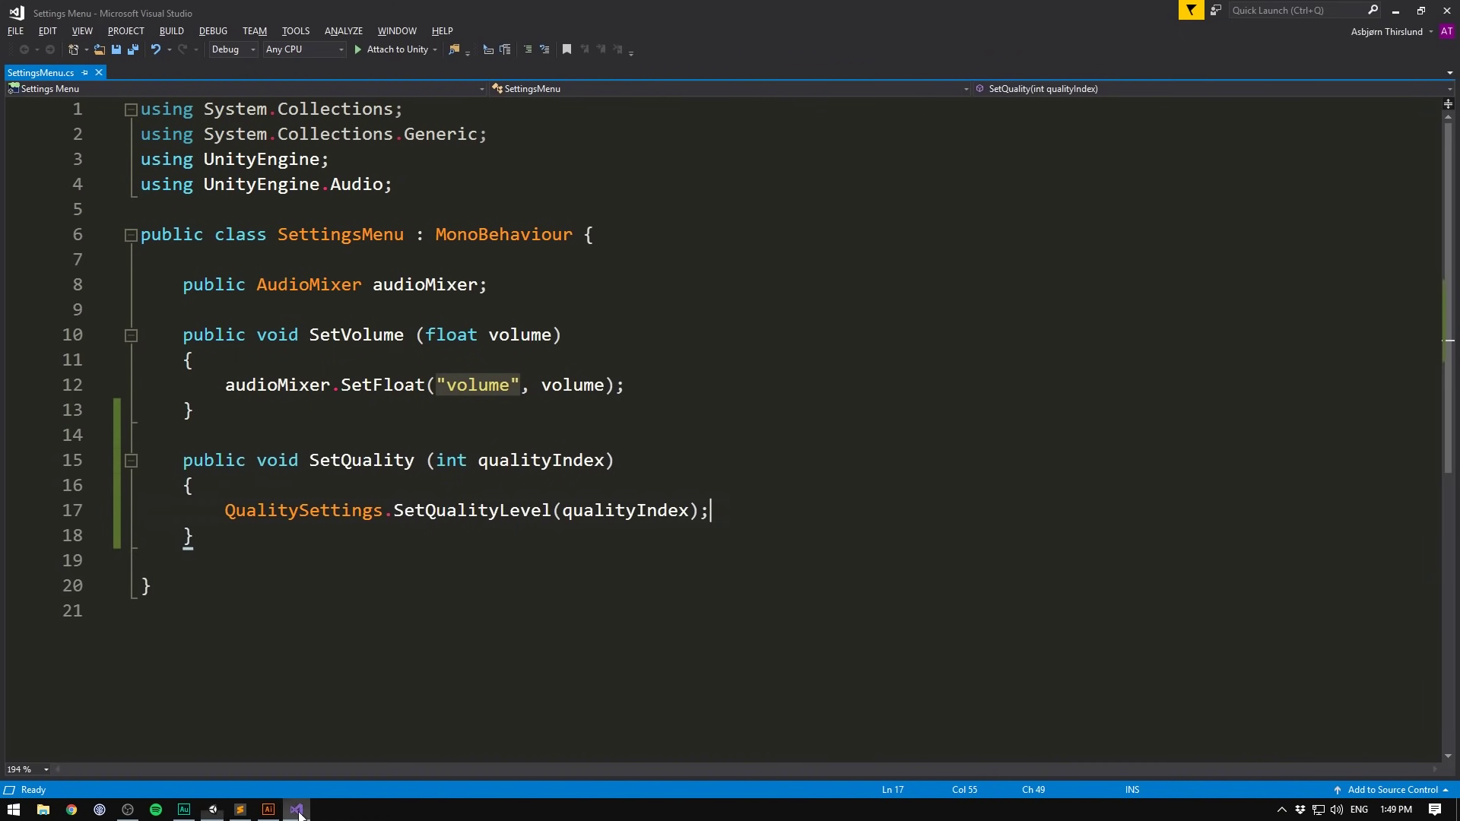
left_click(606, 460)
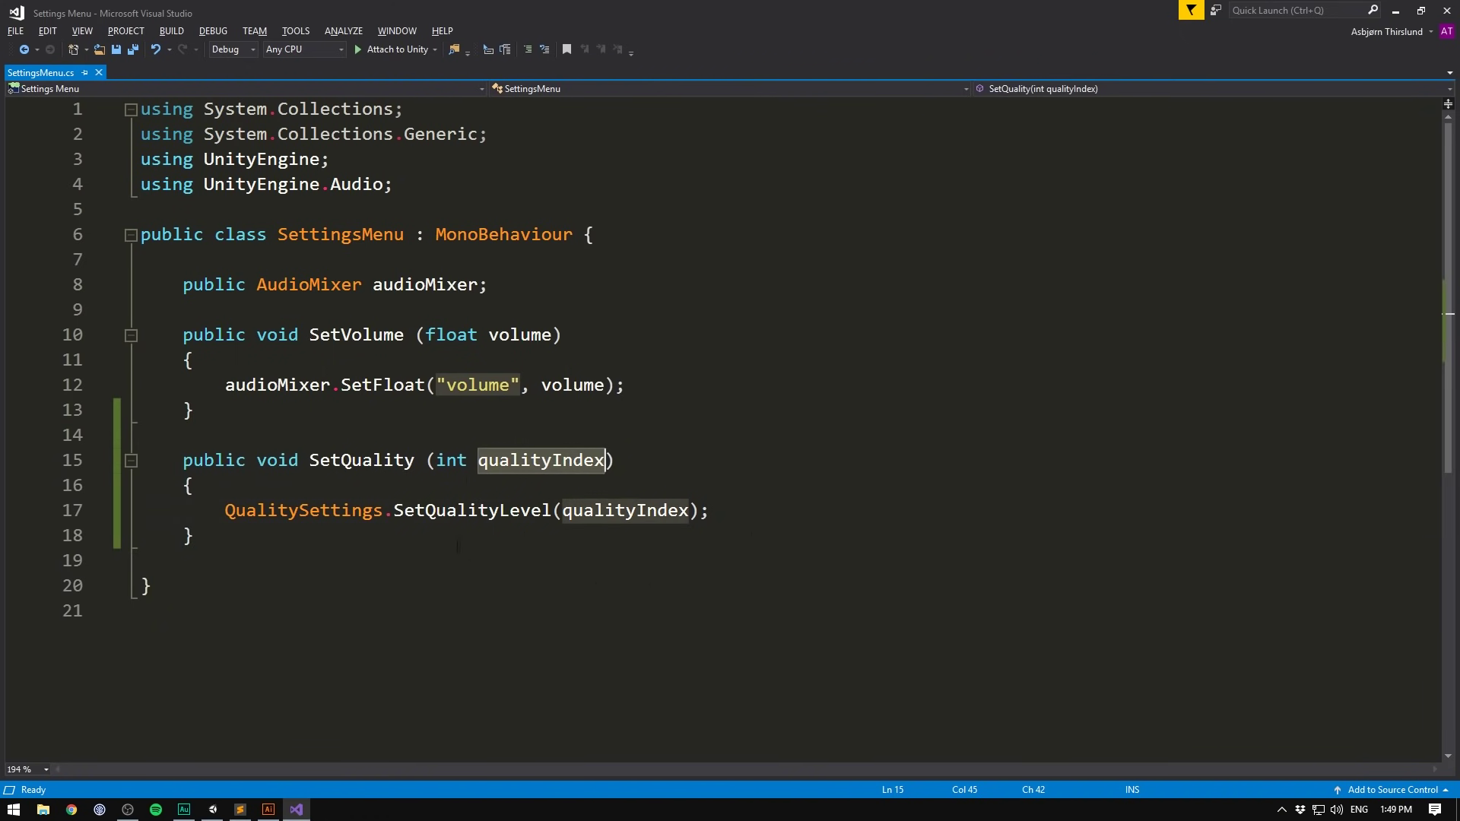
key("alt+Tab")
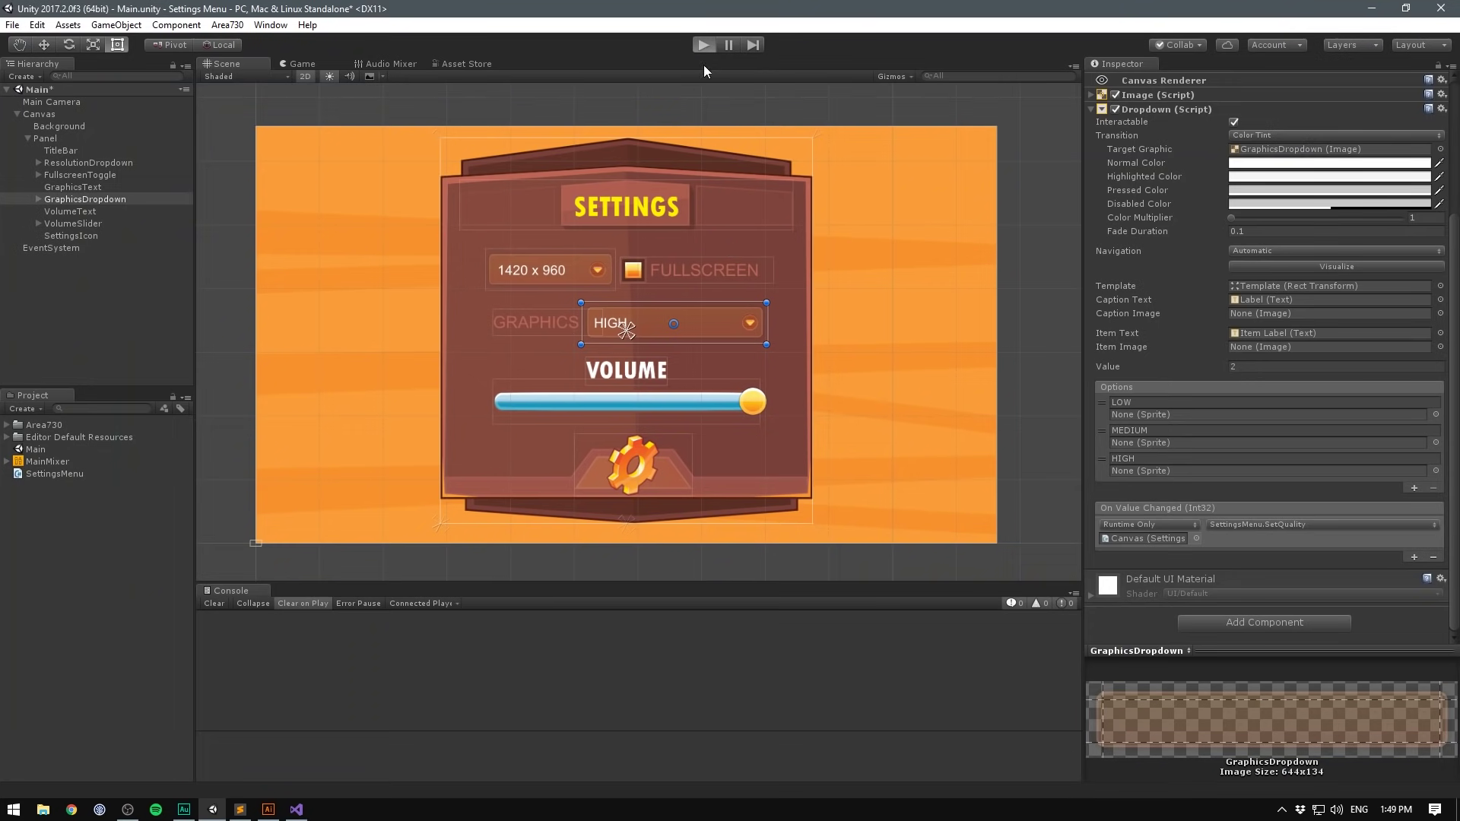
Step: Play the scene with the Quality settings open and test the graphics dropdown by choosing MEDIUM and LOW
left_click(703, 44)
left_click(37, 25)
mouse_move(168, 403)
left_click(289, 522)
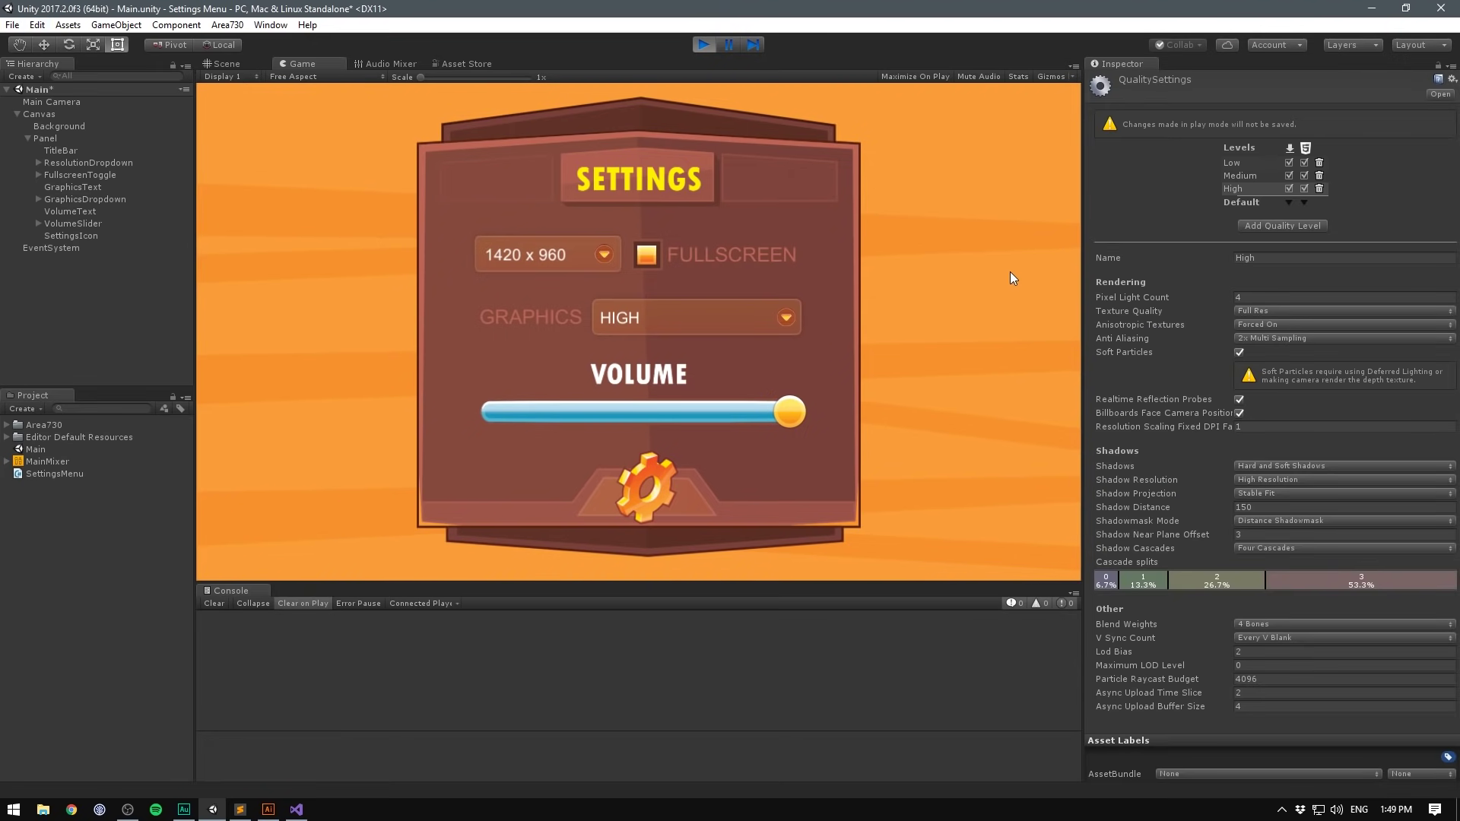
left_click(773, 319)
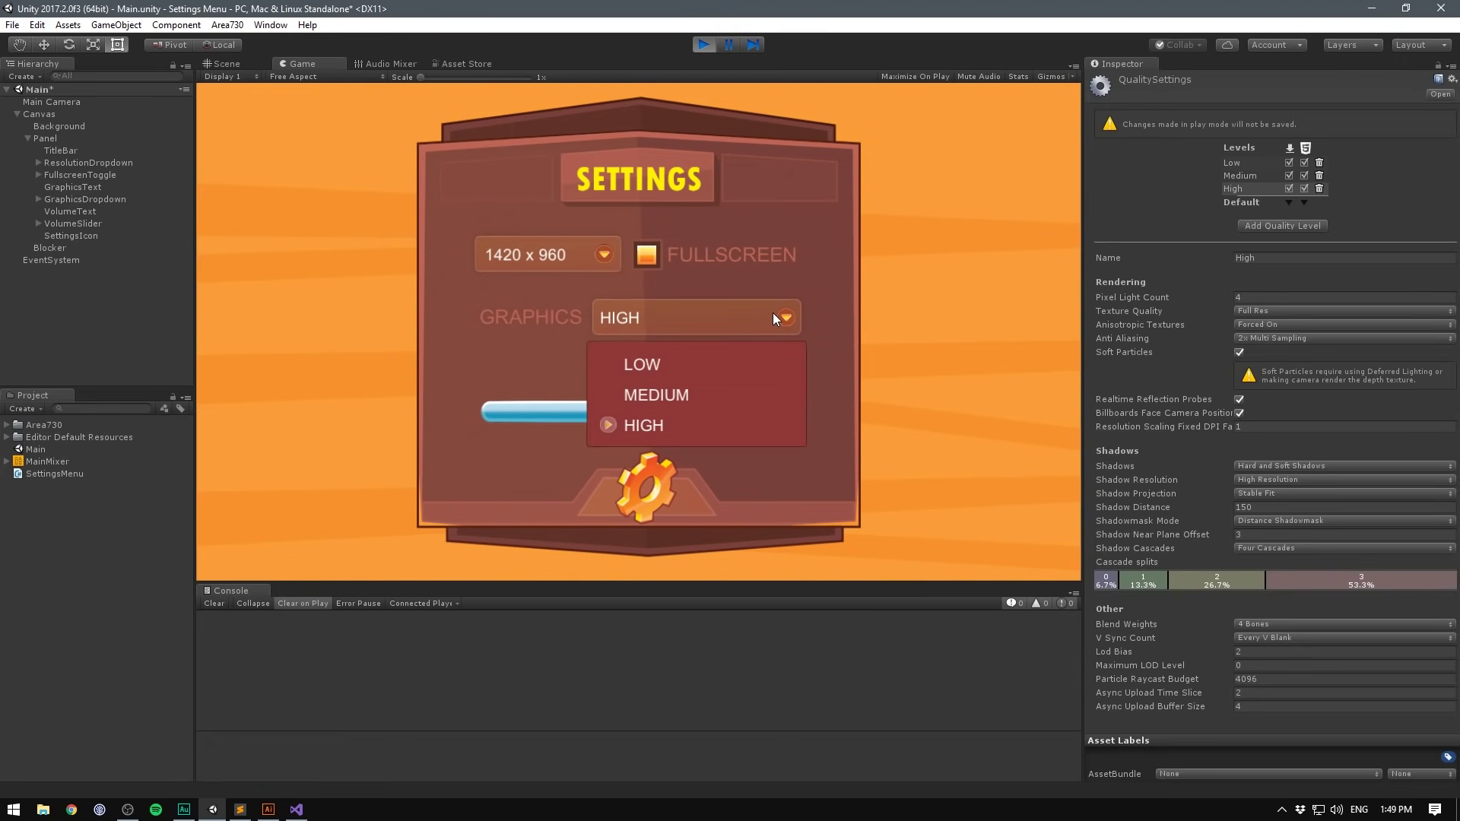
left_click(641, 394)
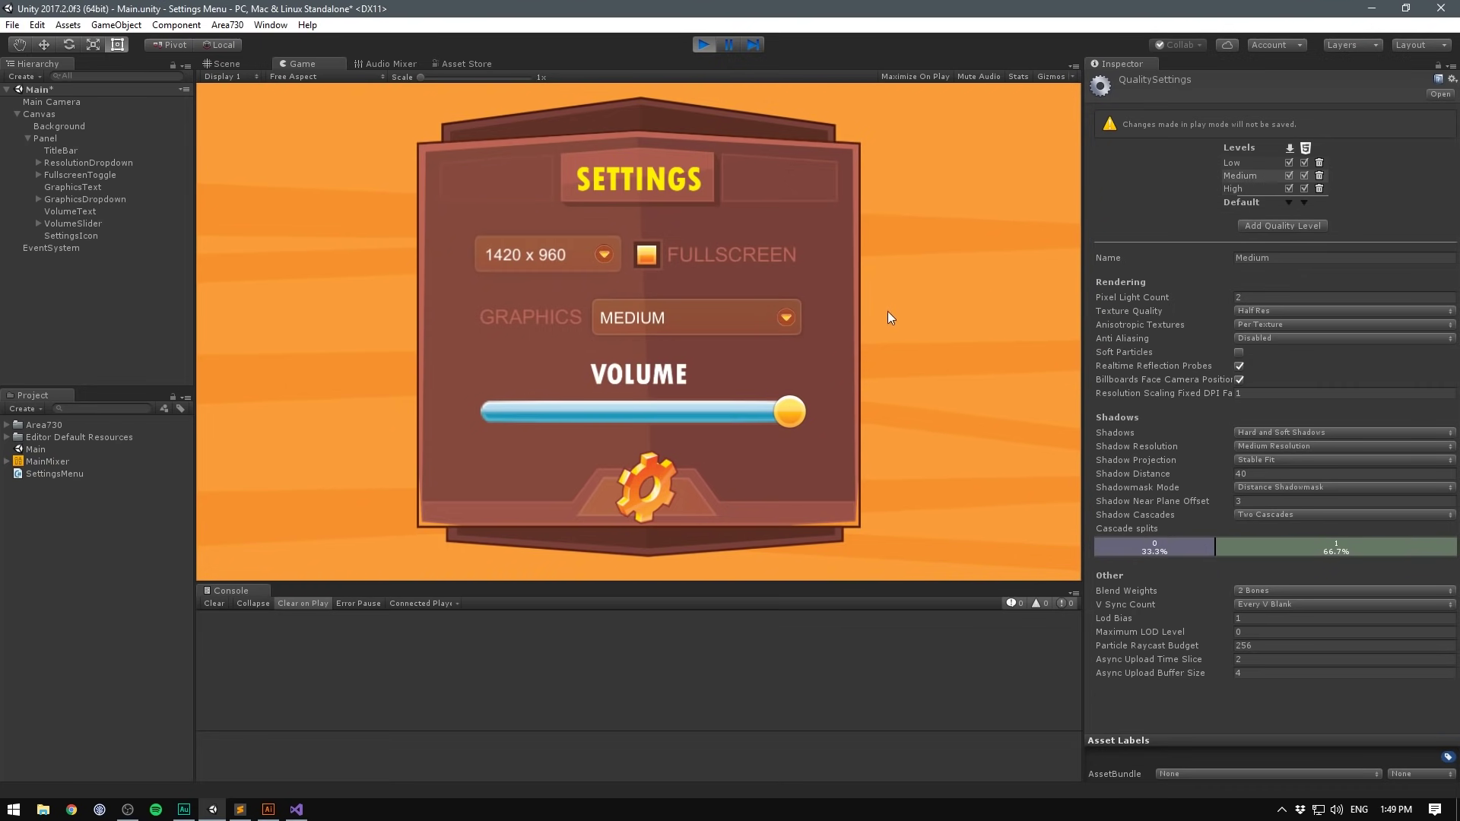
left_click(747, 327)
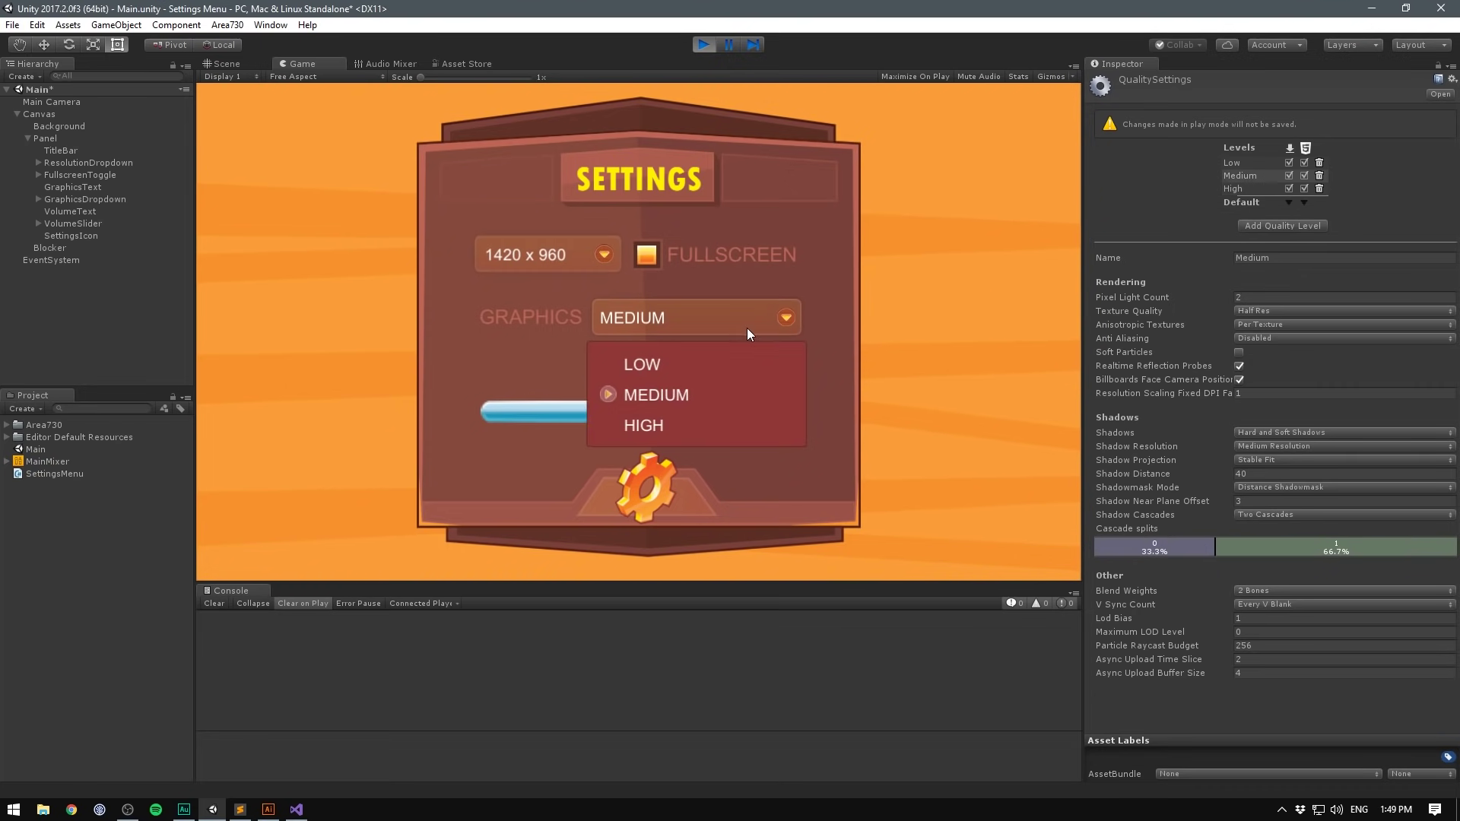
left_click(640, 365)
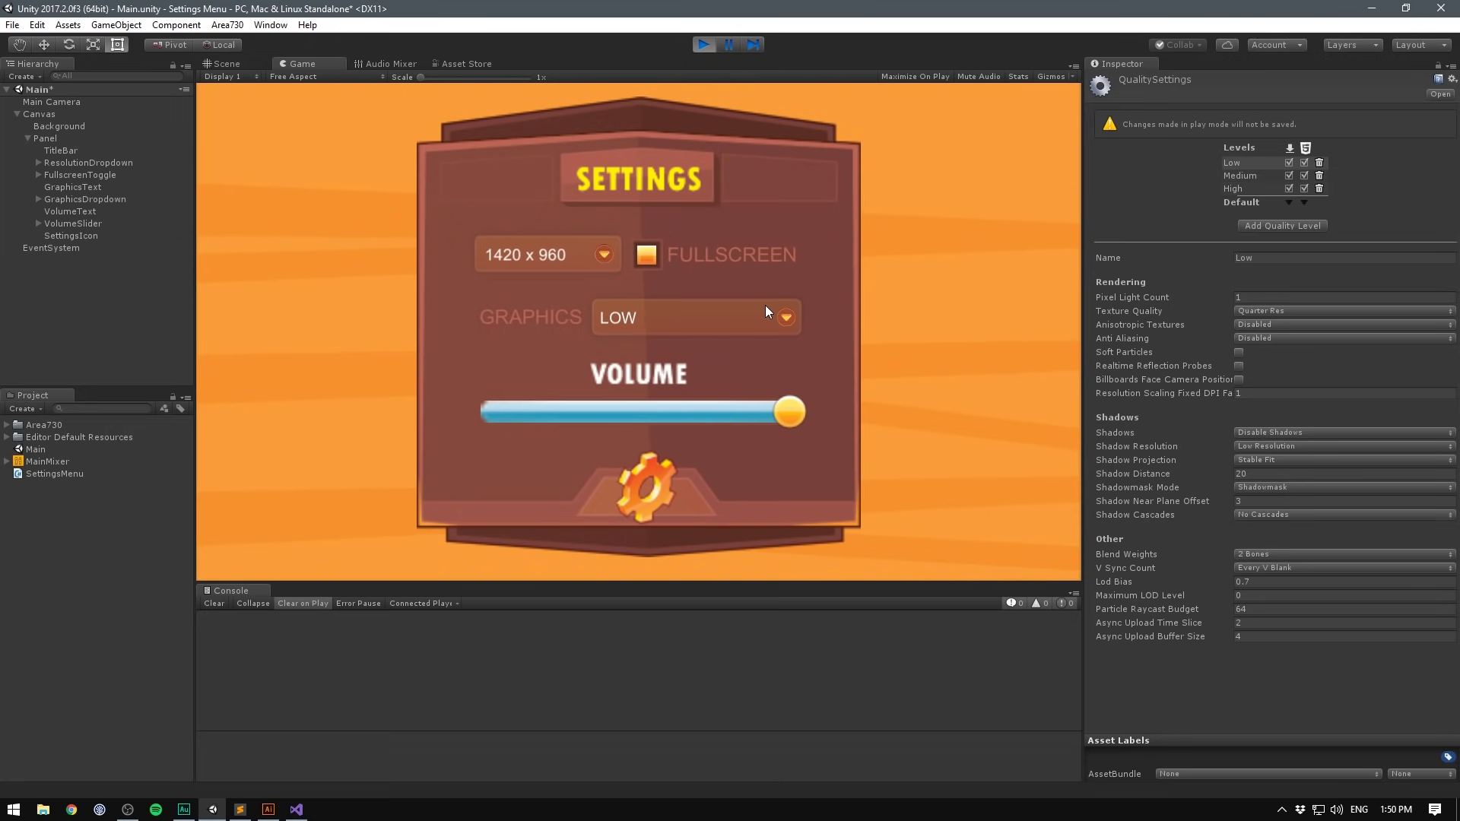